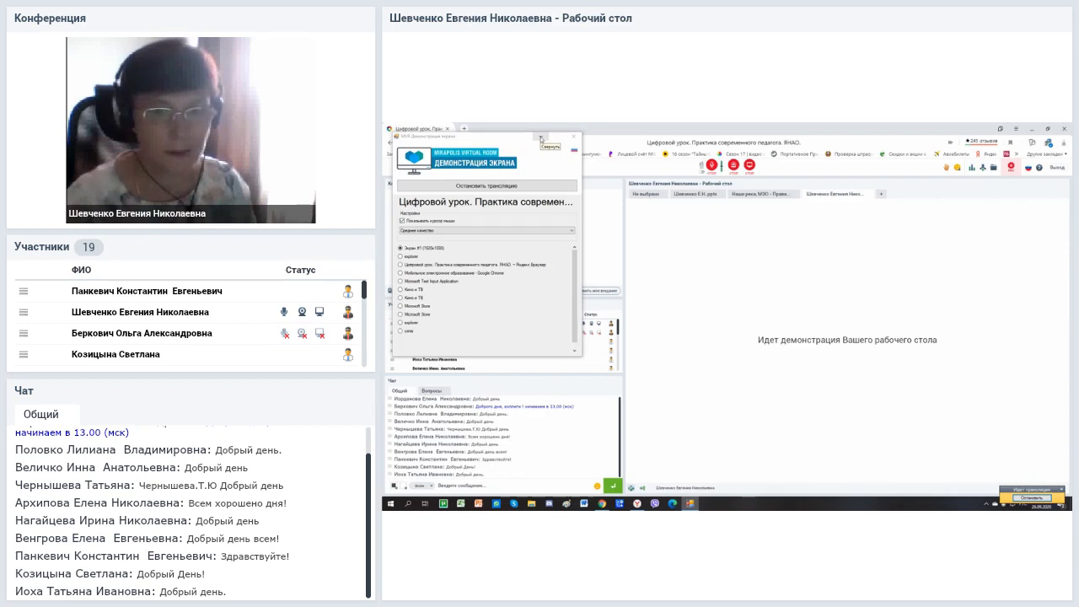
Minimise the screen-sharing window, switch to Chrome and sign in to the Мобильное электронное образование platform with the prefilled credentials
{"action": "left_click", "coordinate": [540, 139]}
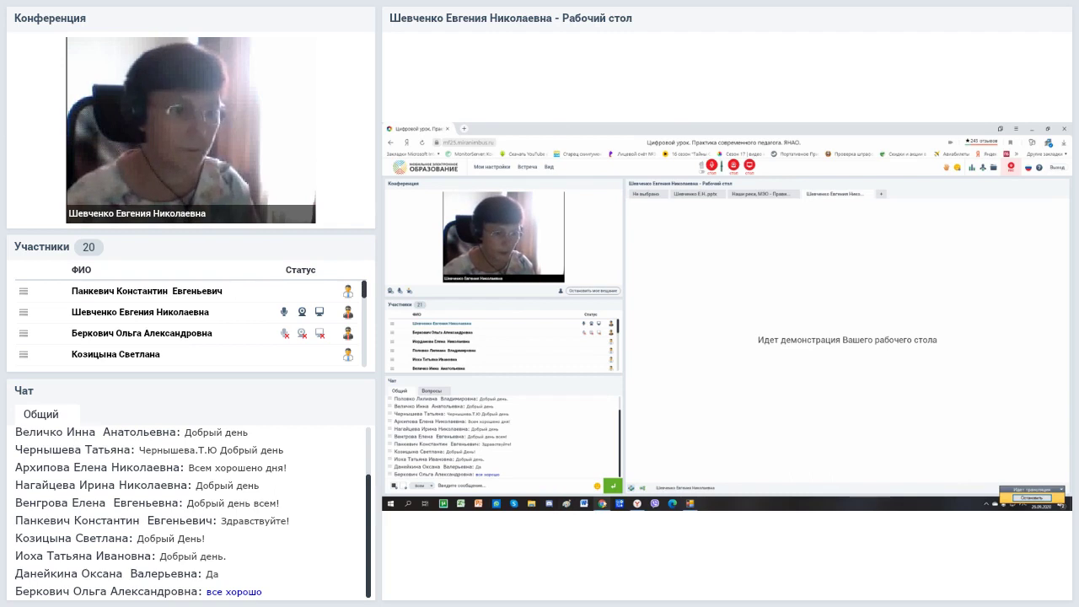
{"action": "mouse_move", "coordinate": [602, 504]}
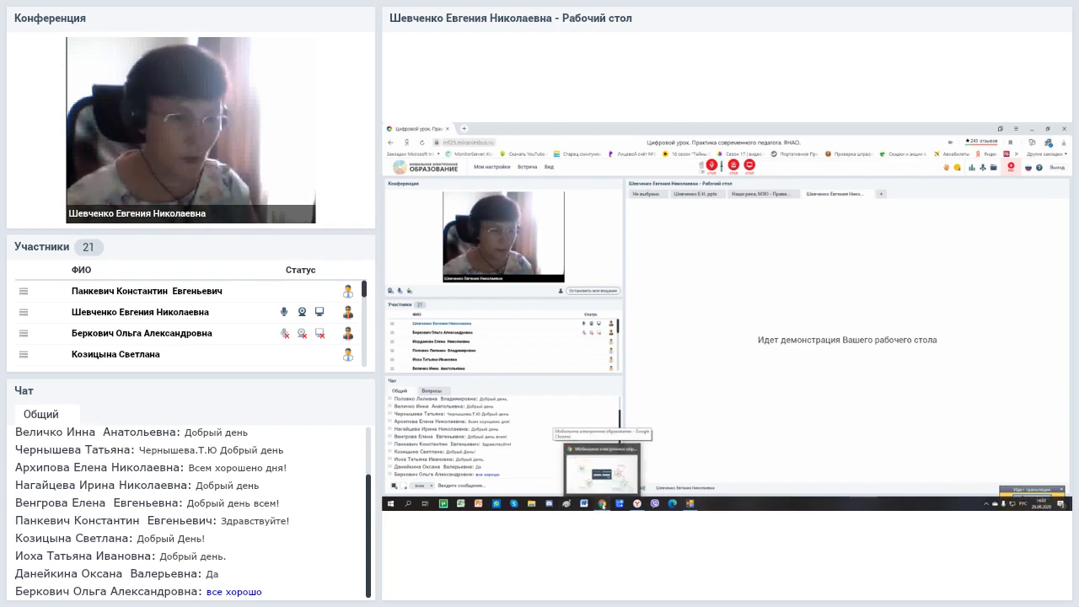
{"action": "left_click", "coordinate": [606, 457]}
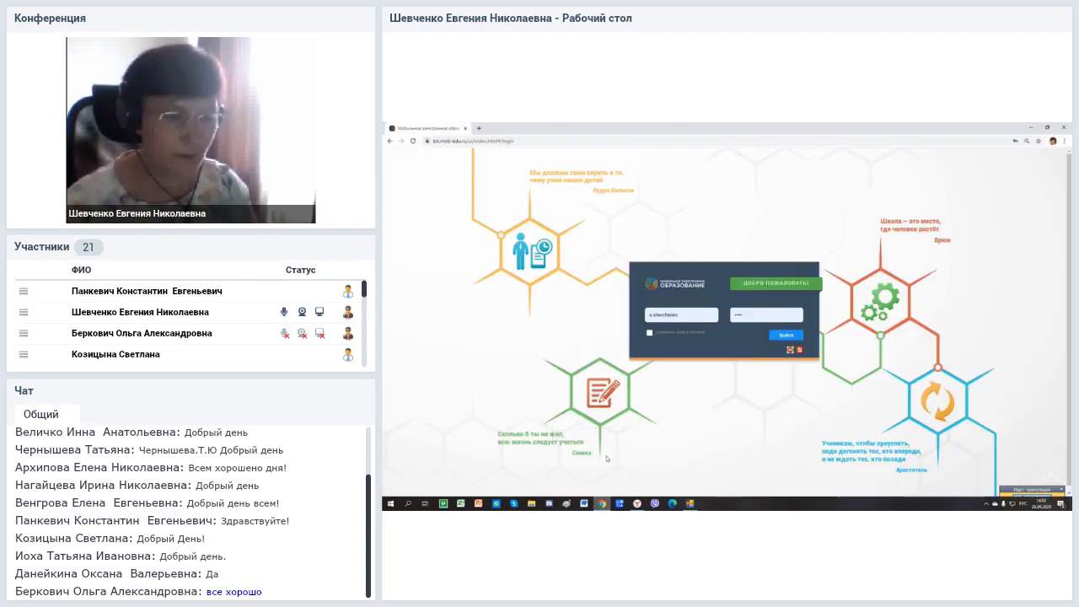
{"action": "left_click", "coordinate": [786, 335]}
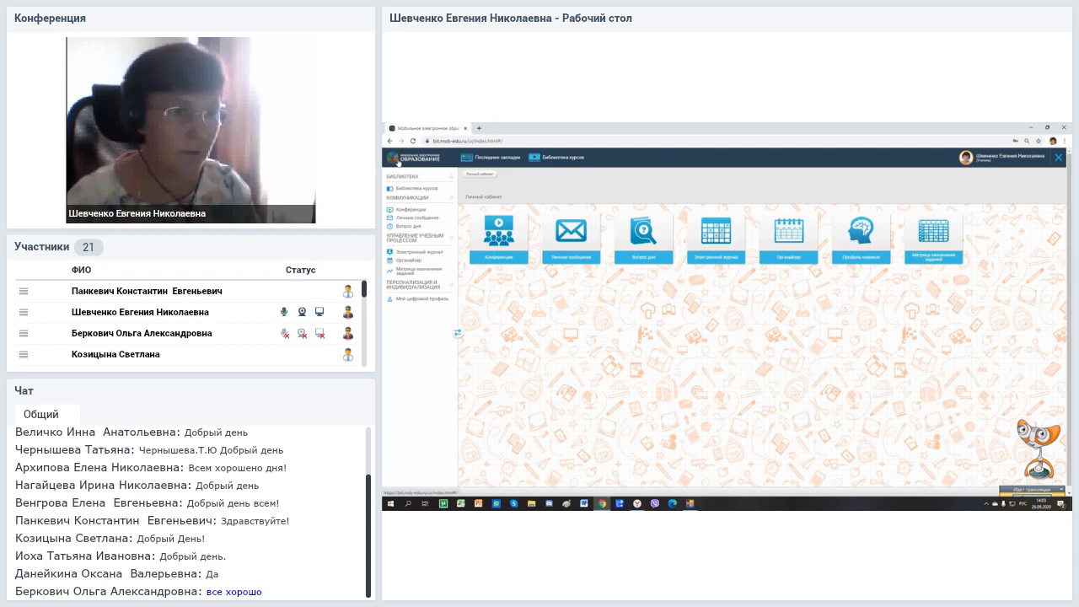
Open the course library and bring up the lesson list of the «Русский язык 9 класс» course
{"action": "left_click", "coordinate": [555, 160]}
{"action": "scroll", "coordinate": [637, 302], "scroll_direction": "down", "scroll_amount": 3}
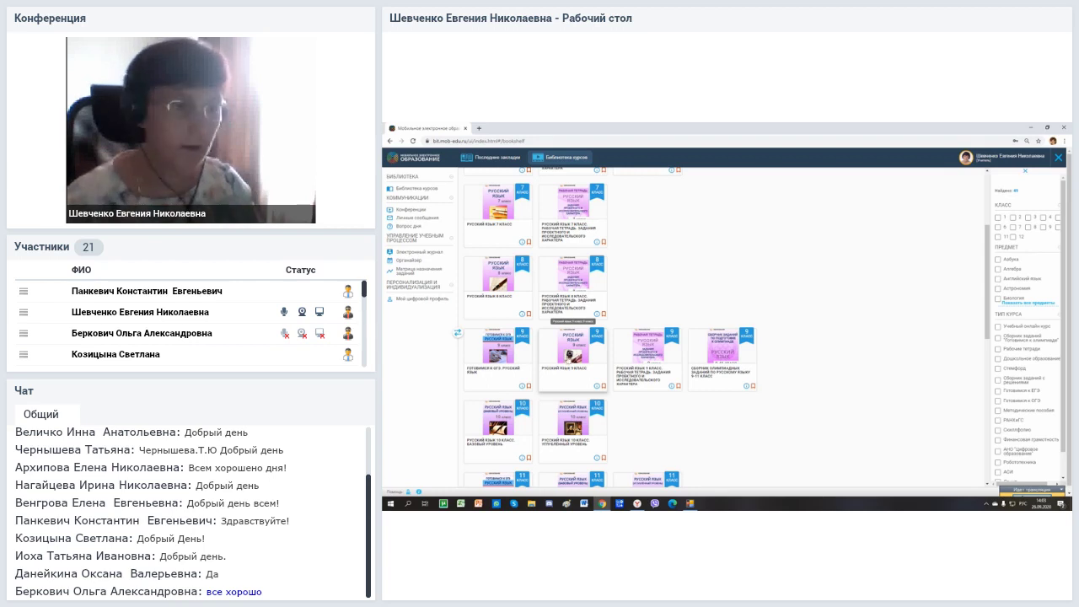
{"action": "left_click", "coordinate": [569, 358]}
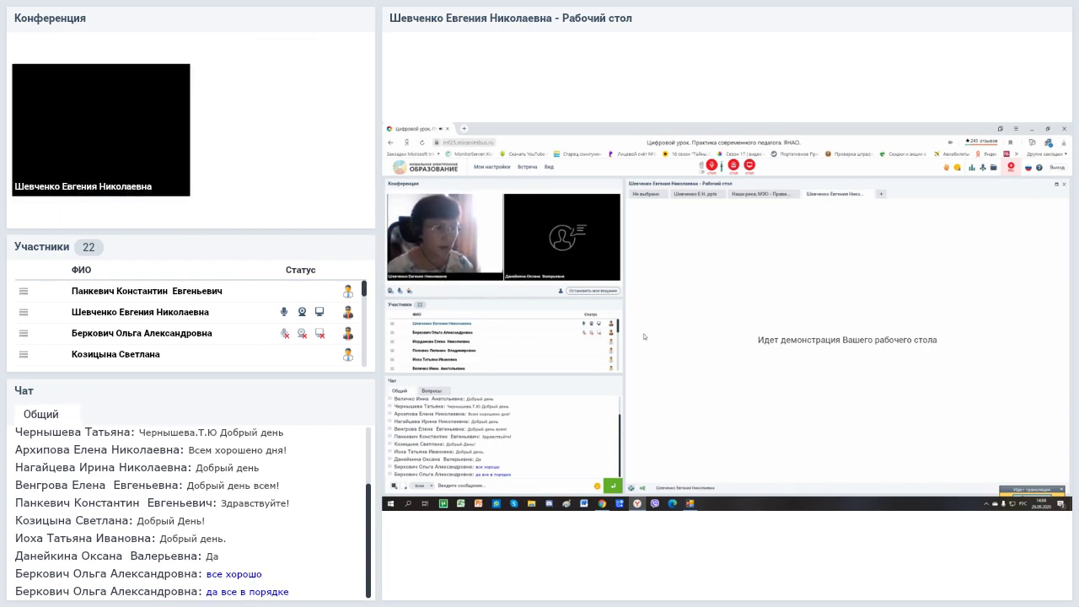
Return to Chrome from the webinar room and open Интернет-урок 5 on syntax under Занятие 2
{"action": "mouse_move", "coordinate": [600, 506]}
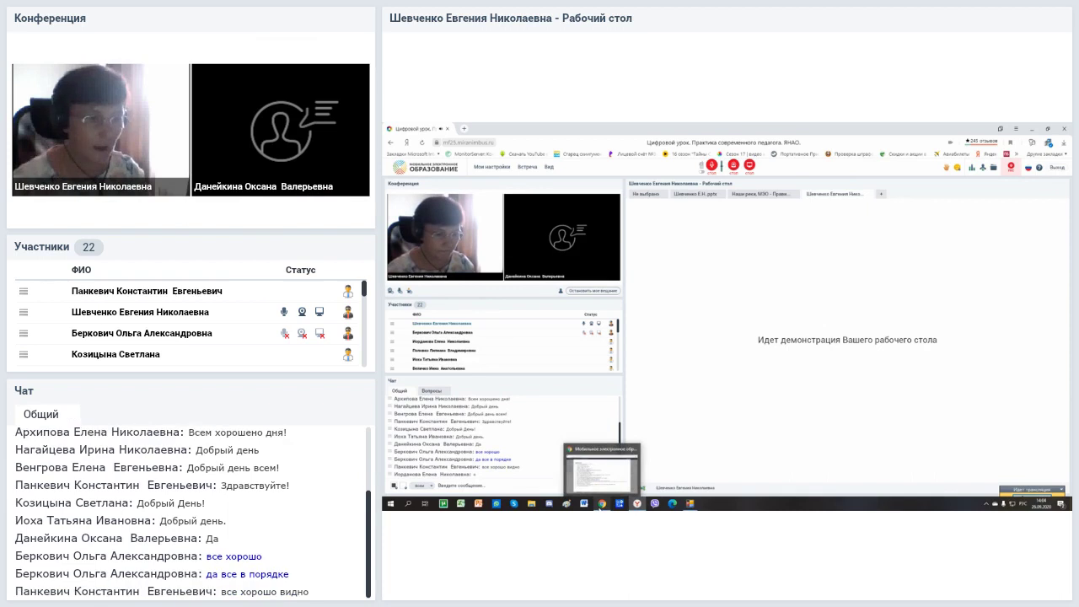
{"action": "left_click", "coordinate": [601, 474]}
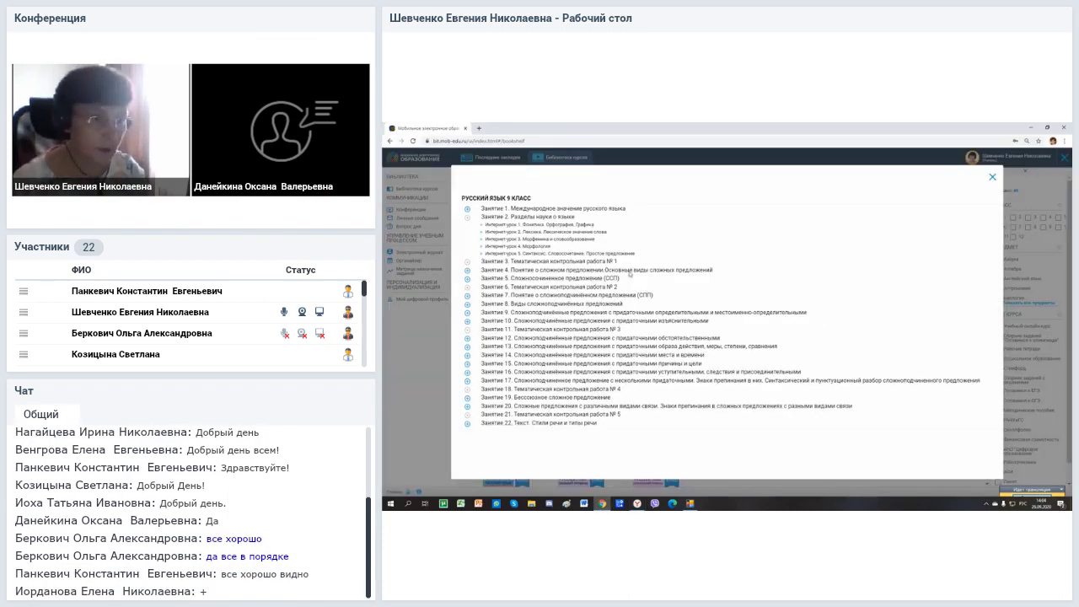
{"action": "left_click", "coordinate": [604, 253]}
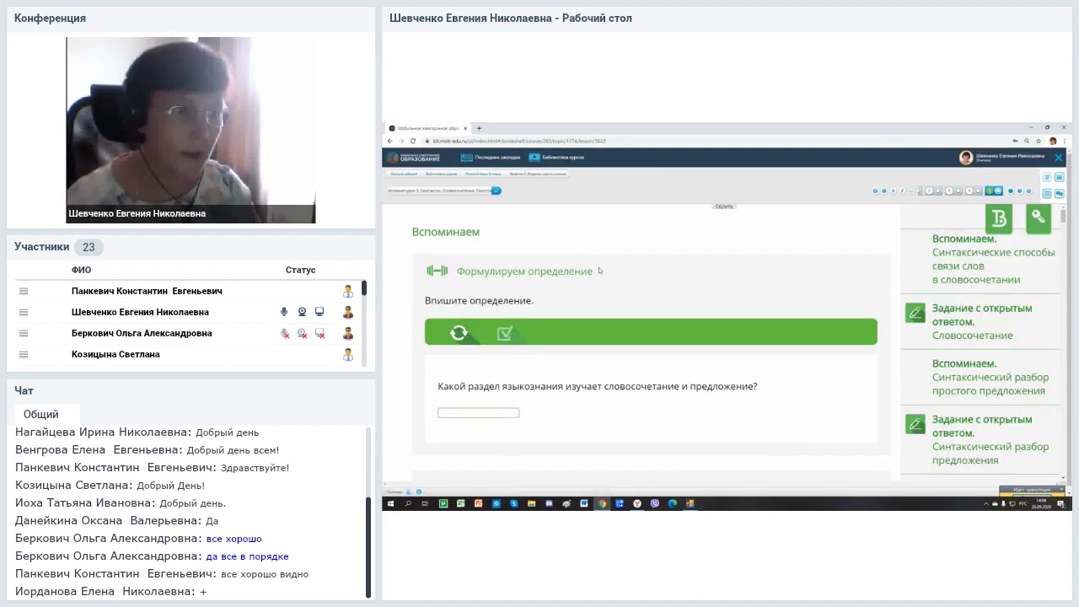
Look through the lesson's fill-in exercises on syntax terms and activate the answer field of the first question
{"action": "scroll", "coordinate": [600, 270], "scroll_direction": "down", "scroll_amount": 10}
{"action": "scroll", "coordinate": [600, 272], "scroll_direction": "down", "scroll_amount": 5}
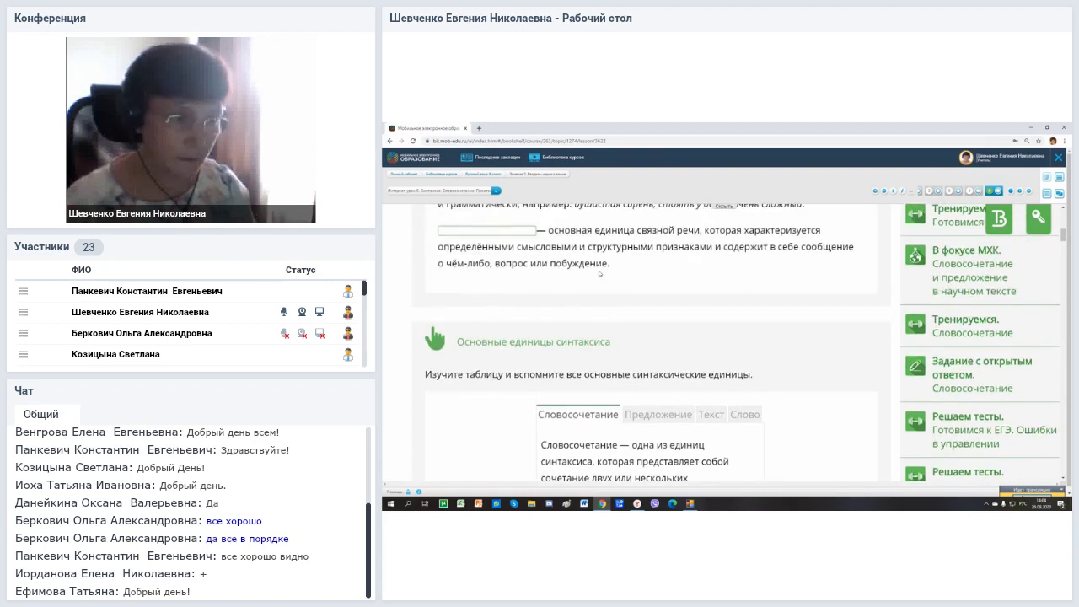
{"action": "scroll", "coordinate": [599, 274], "scroll_direction": "up", "scroll_amount": 3}
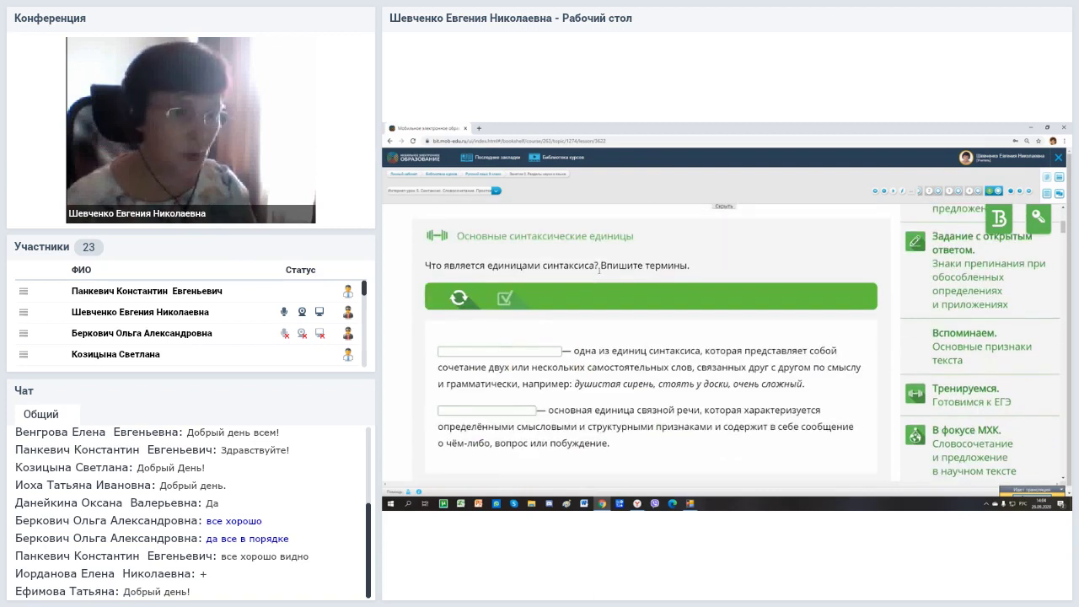
{"action": "scroll", "coordinate": [599, 269], "scroll_direction": "up", "scroll_amount": 5}
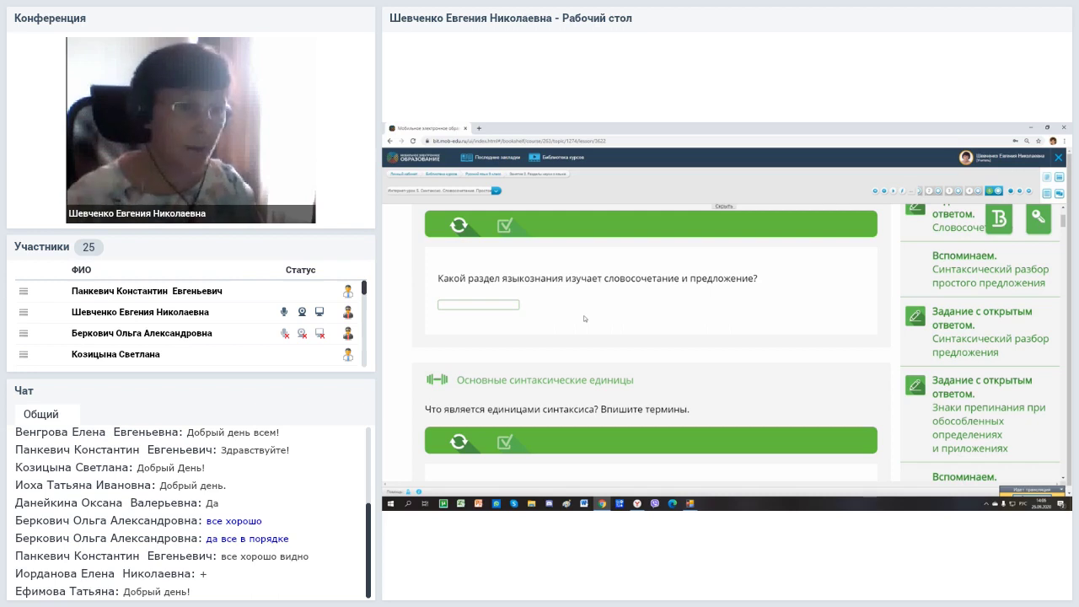
{"action": "left_click", "coordinate": [487, 304]}
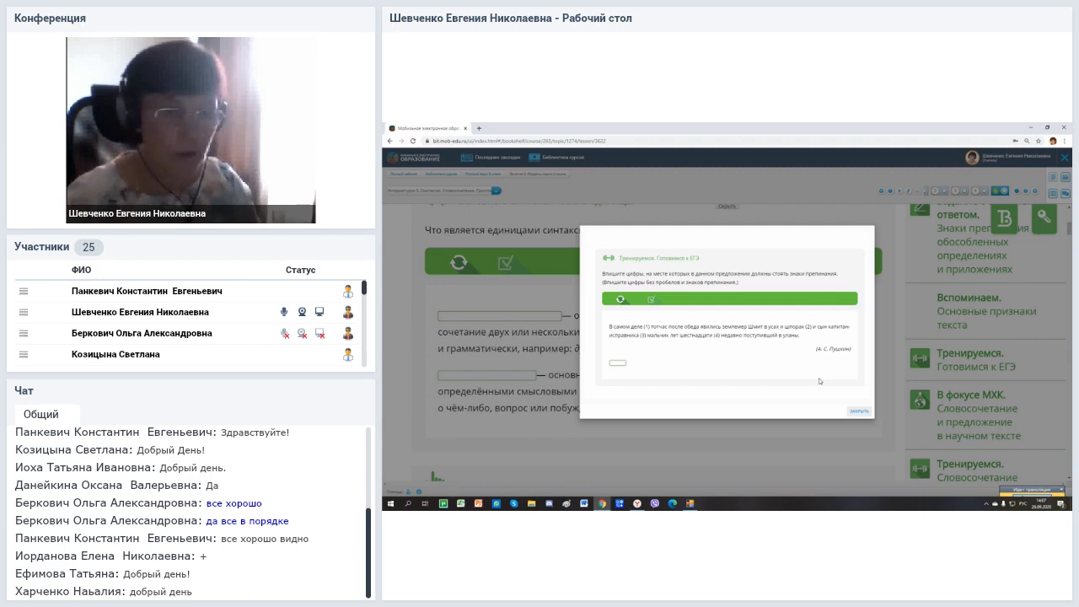
Enlarge the «Тренируемся. Готовимся к ЕГЭ» exercise for reading, restore the page zoom and close the exercise
{"action": "key", "text": "ctrl+plus"}
{"action": "key", "text": "ctrl+plus"}
{"action": "key", "text": "ctrl+plus"}
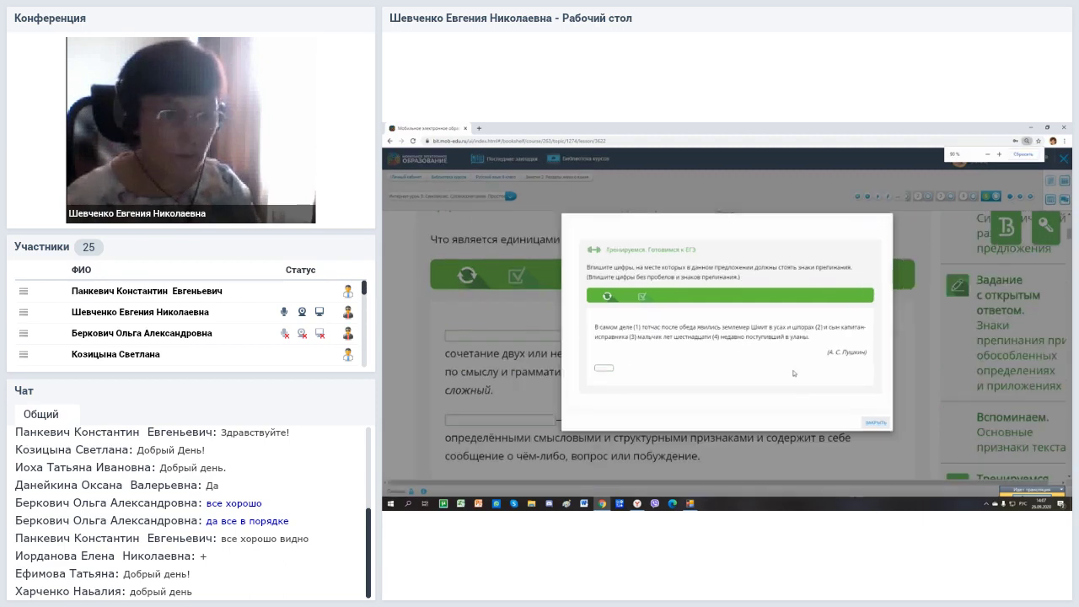
{"action": "key", "text": "ctrl+plus"}
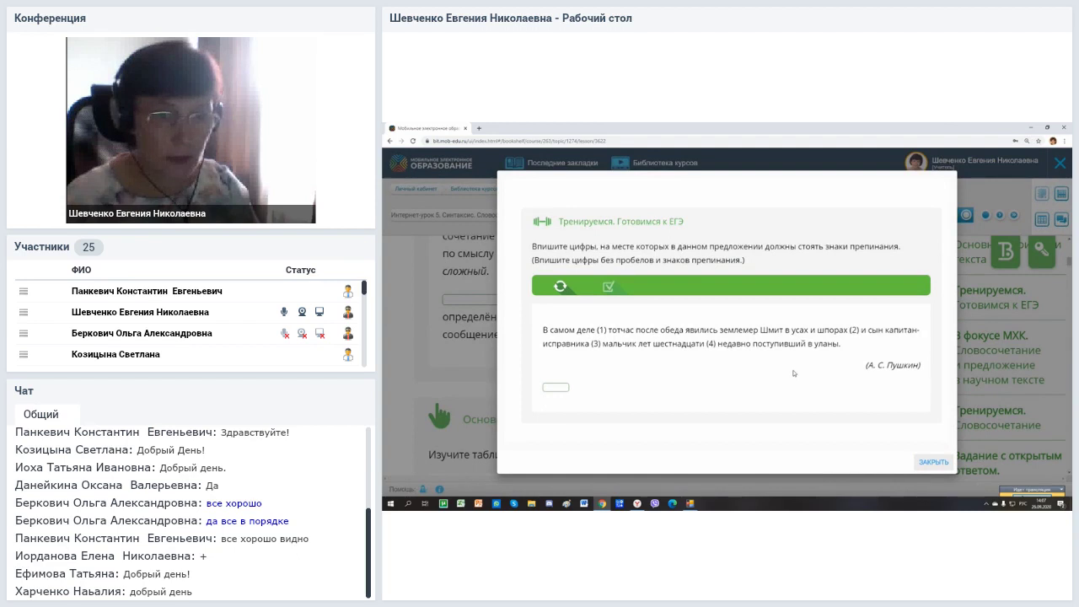
{"action": "key", "text": "ctrl+minus"}
{"action": "key", "text": "ctrl+minus"}
{"action": "key", "text": "ctrl+minus"}
{"action": "key", "text": "ctrl+minus"}
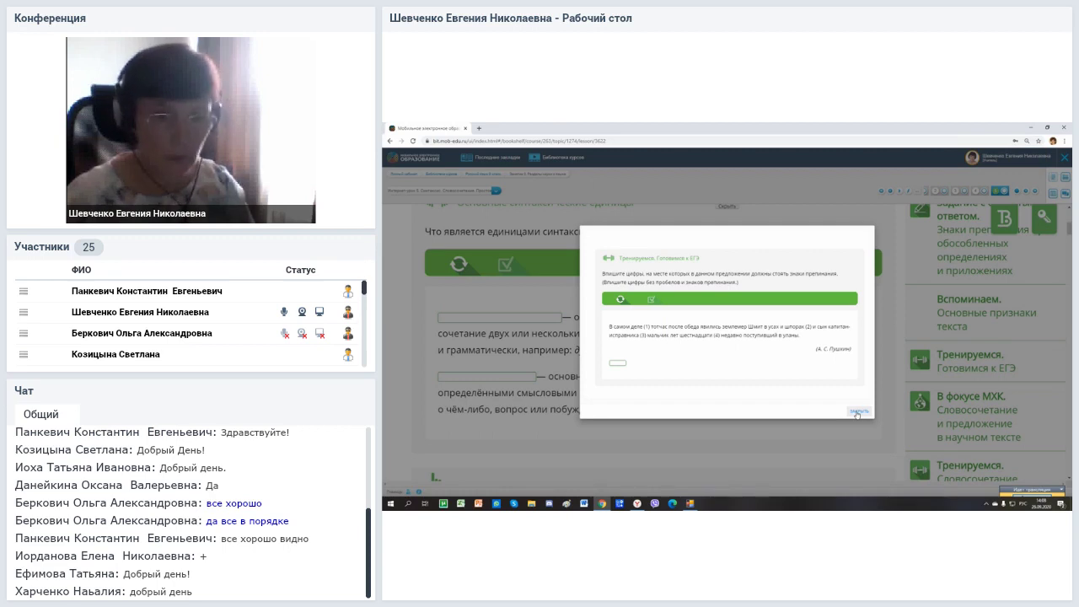
{"action": "left_click", "coordinate": [856, 412]}
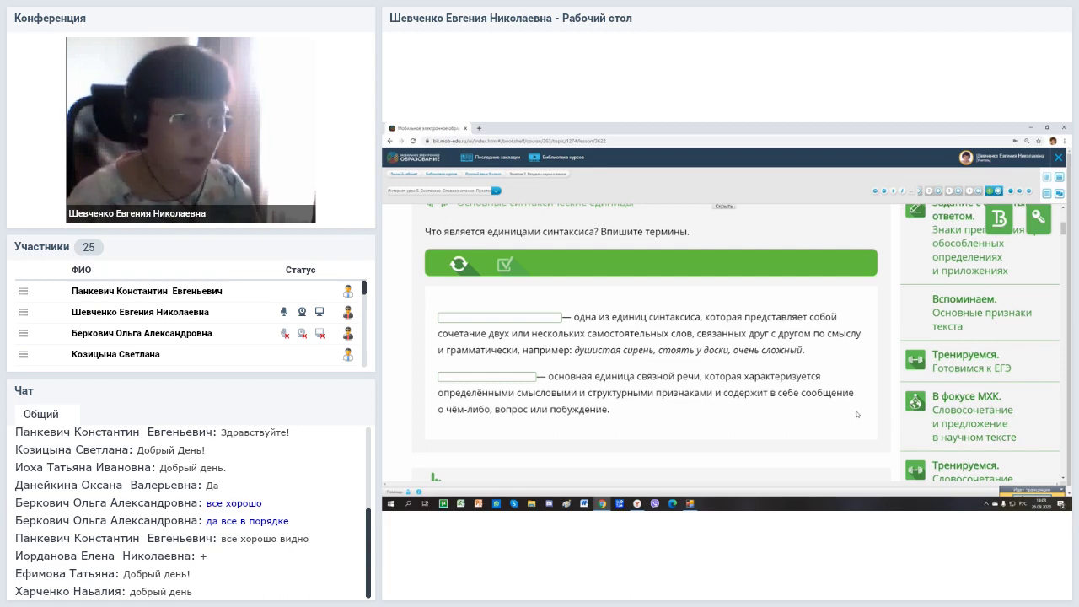
Mark «возле школы» and «благодаря знаниям» in the «Готовимся к ОГЭ. Словосочетание» exercise and check the answer
{"action": "scroll", "coordinate": [857, 414], "scroll_direction": "down", "scroll_amount": 3}
{"action": "scroll", "coordinate": [823, 408], "scroll_direction": "down", "scroll_amount": 3}
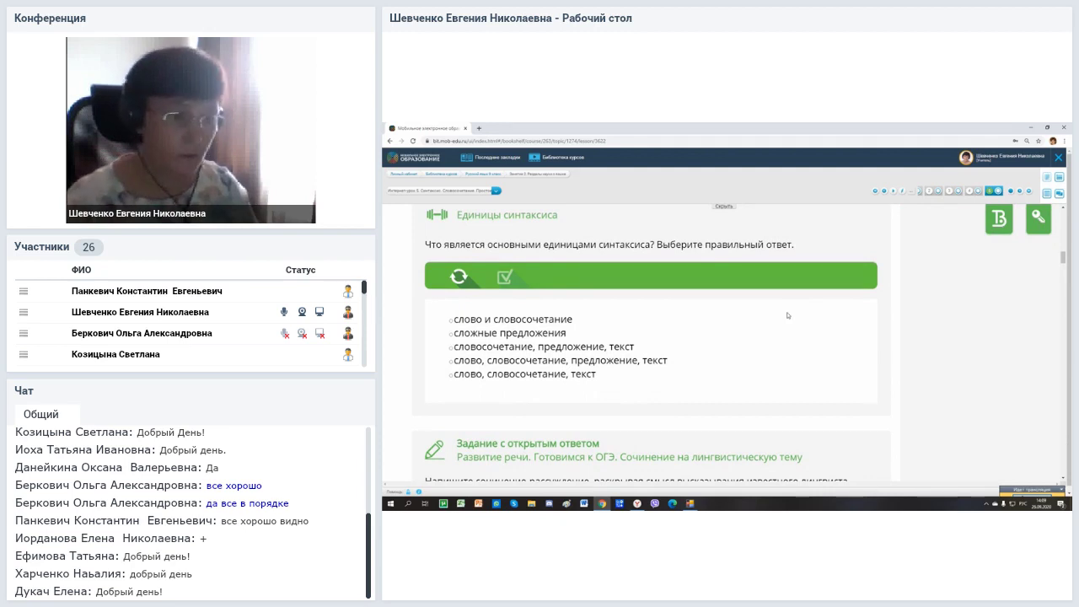
{"action": "scroll", "coordinate": [787, 315], "scroll_direction": "down", "scroll_amount": 1}
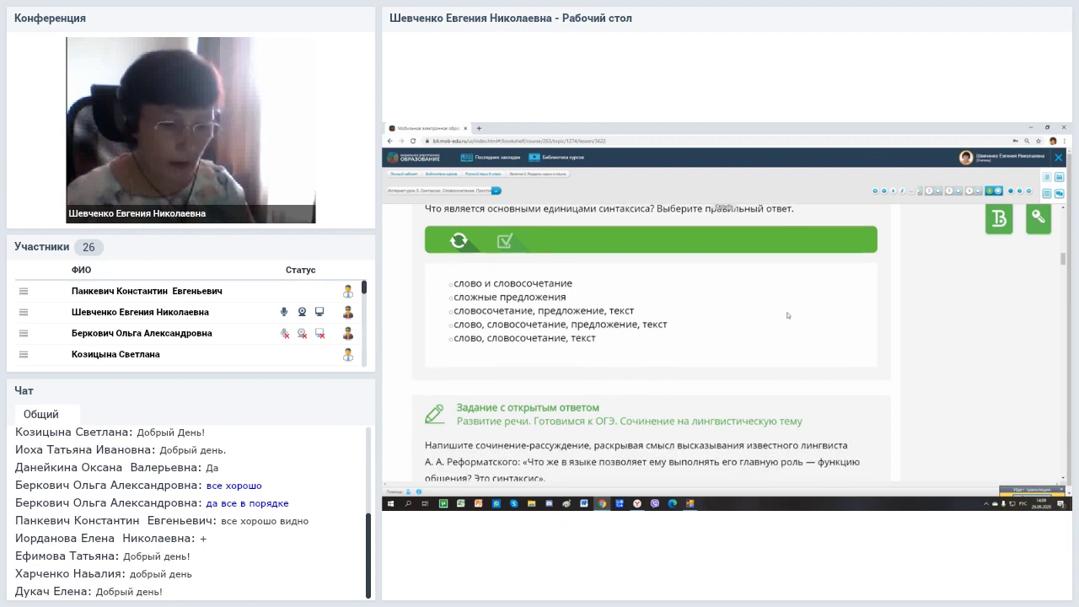
{"action": "scroll", "coordinate": [788, 315], "scroll_direction": "down", "scroll_amount": 10}
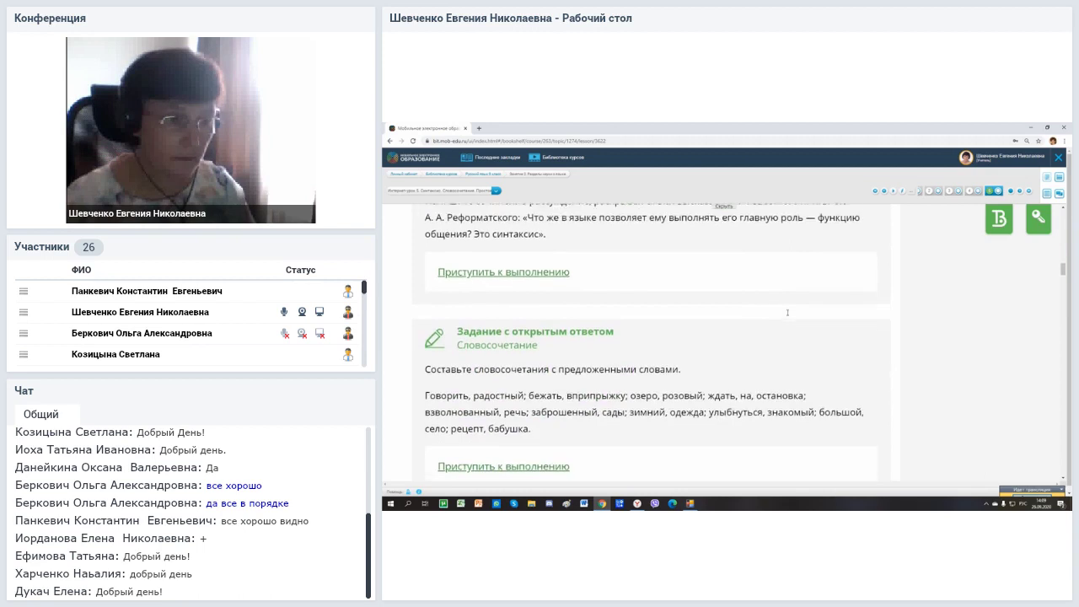
{"action": "scroll", "coordinate": [787, 312], "scroll_direction": "down", "scroll_amount": 5}
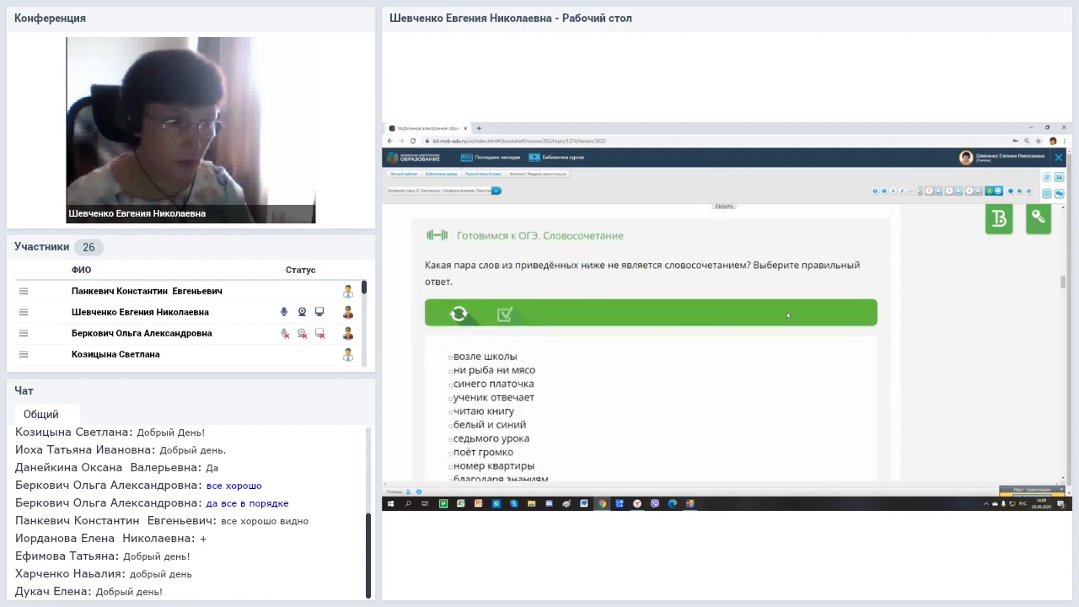
{"action": "scroll", "coordinate": [786, 312], "scroll_direction": "down", "scroll_amount": 1}
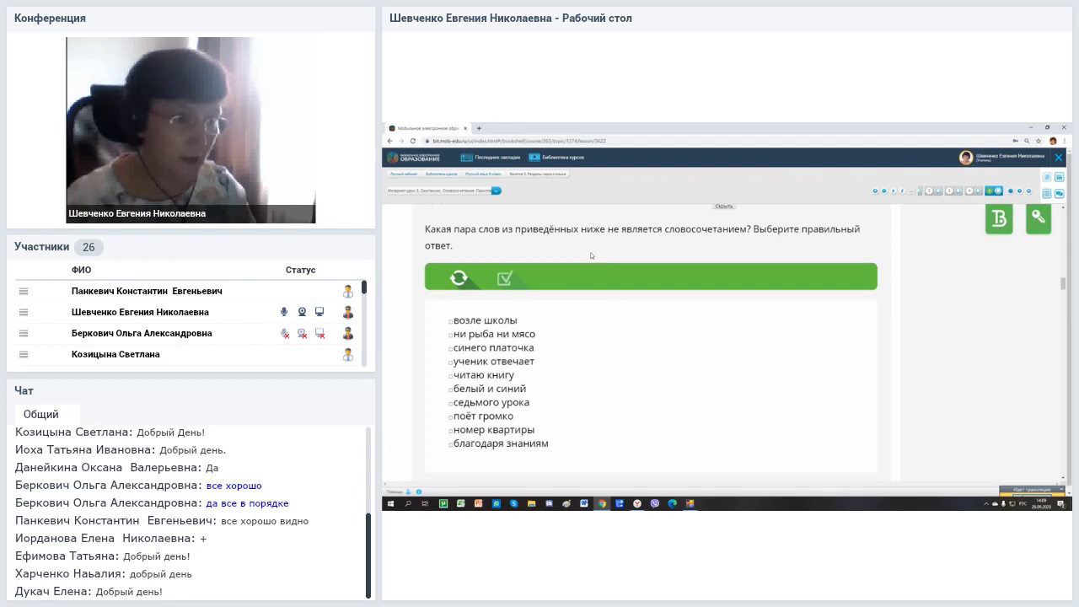
{"action": "left_click", "coordinate": [451, 321]}
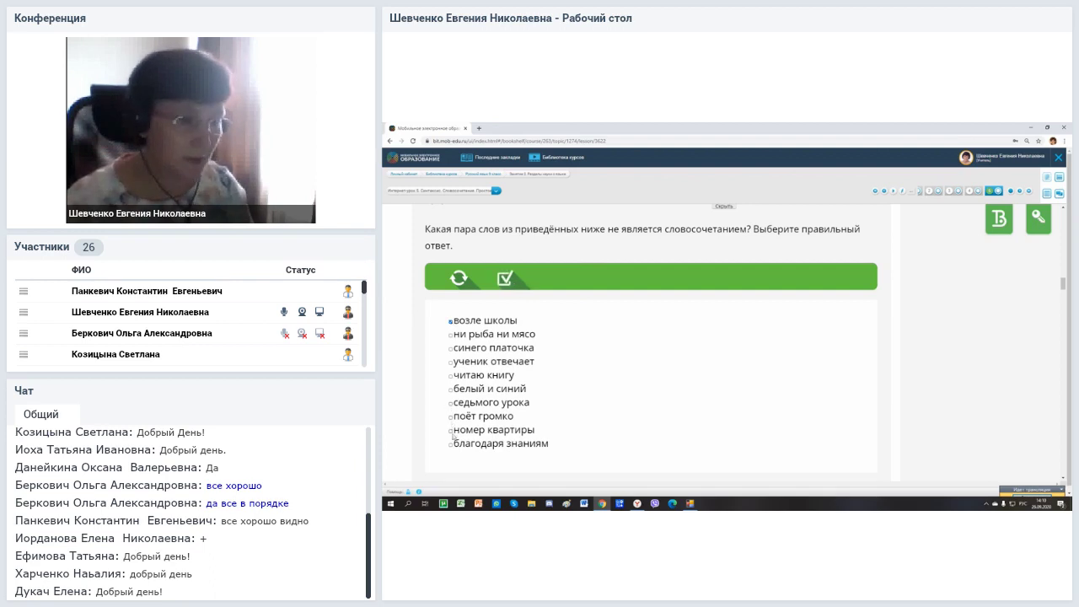
{"action": "left_click", "coordinate": [451, 444]}
{"action": "left_click", "coordinate": [505, 279]}
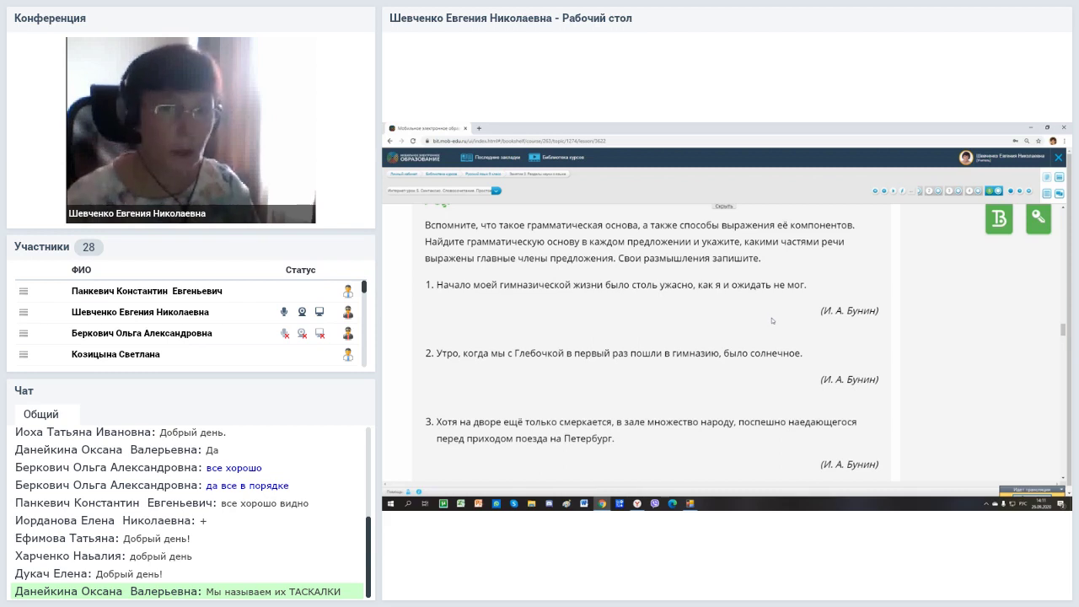
Review the open-answer tasks on the grammatical basis of sentences and the group work assignment
{"action": "scroll", "coordinate": [760, 289], "scroll_direction": "down", "scroll_amount": 8}
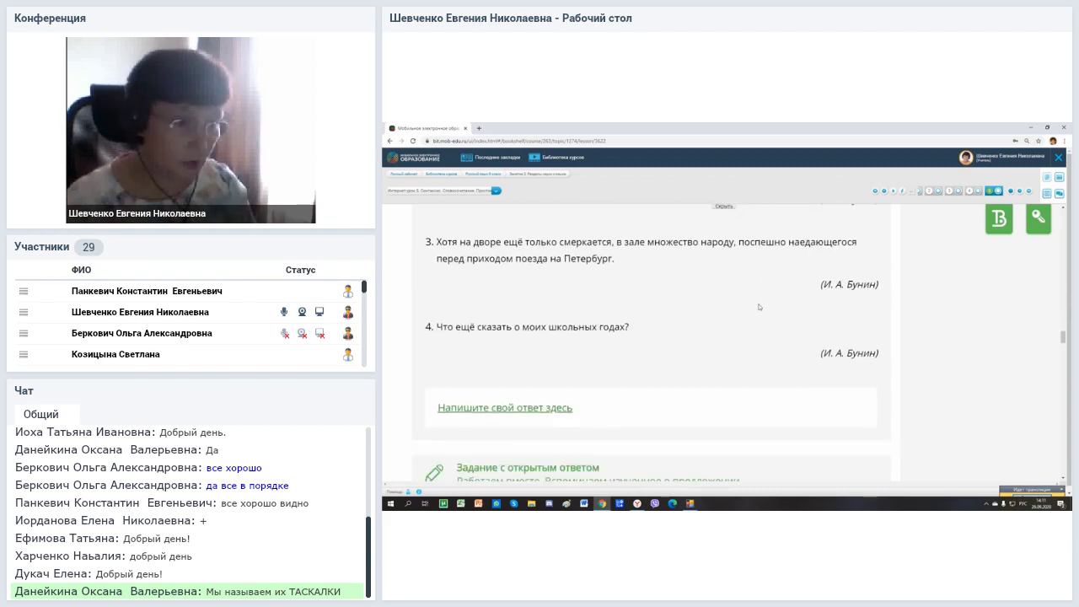
{"action": "scroll", "coordinate": [759, 306], "scroll_direction": "down", "scroll_amount": 1}
{"action": "scroll", "coordinate": [759, 307], "scroll_direction": "down", "scroll_amount": 1}
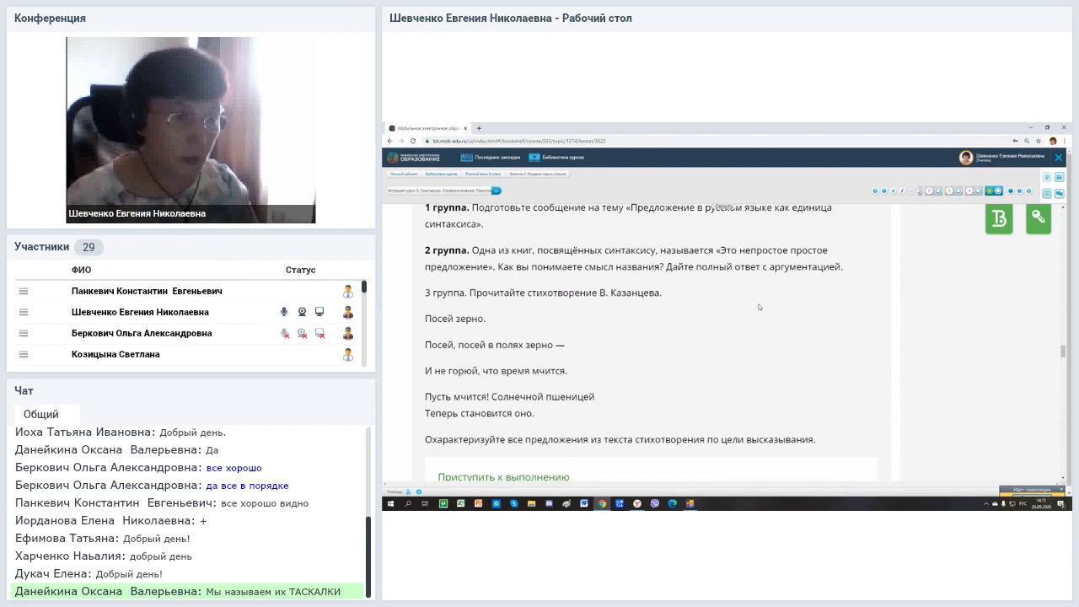
Open the task assignment matrix from the personal account for «Русский язык 9 класс», Занятие 2, and switch it to Интернет-урок 5
{"action": "left_click", "coordinate": [411, 177]}
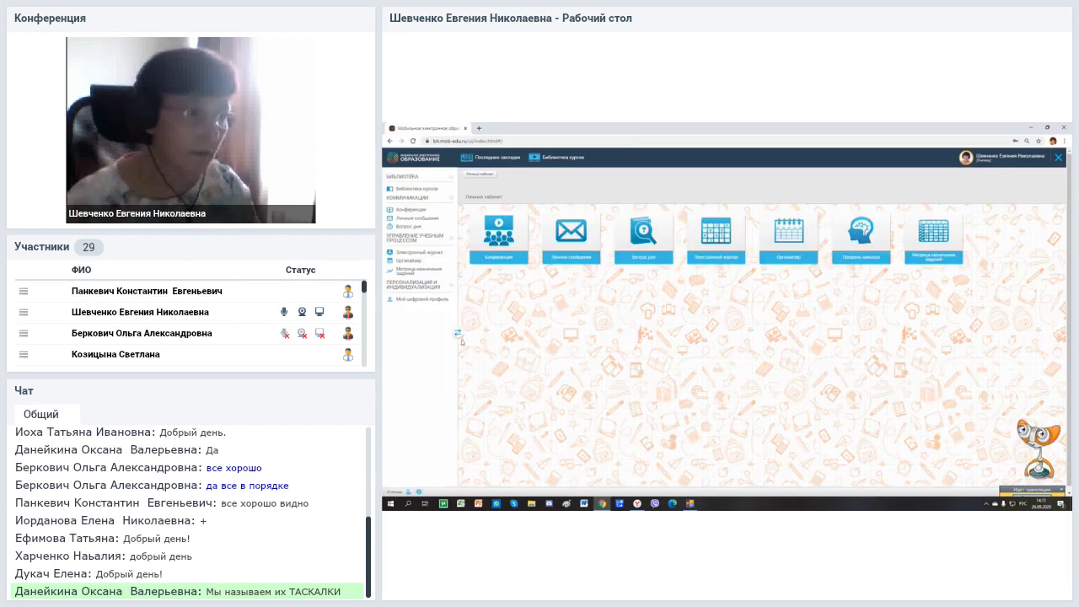
{"action": "left_click", "coordinate": [421, 274]}
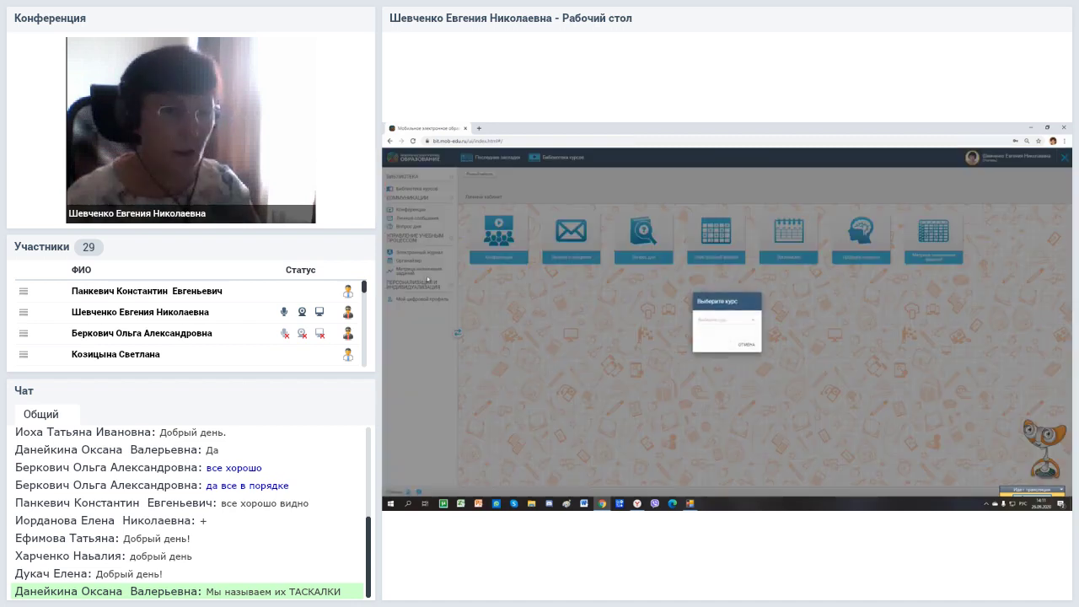
{"action": "left_click", "coordinate": [745, 322]}
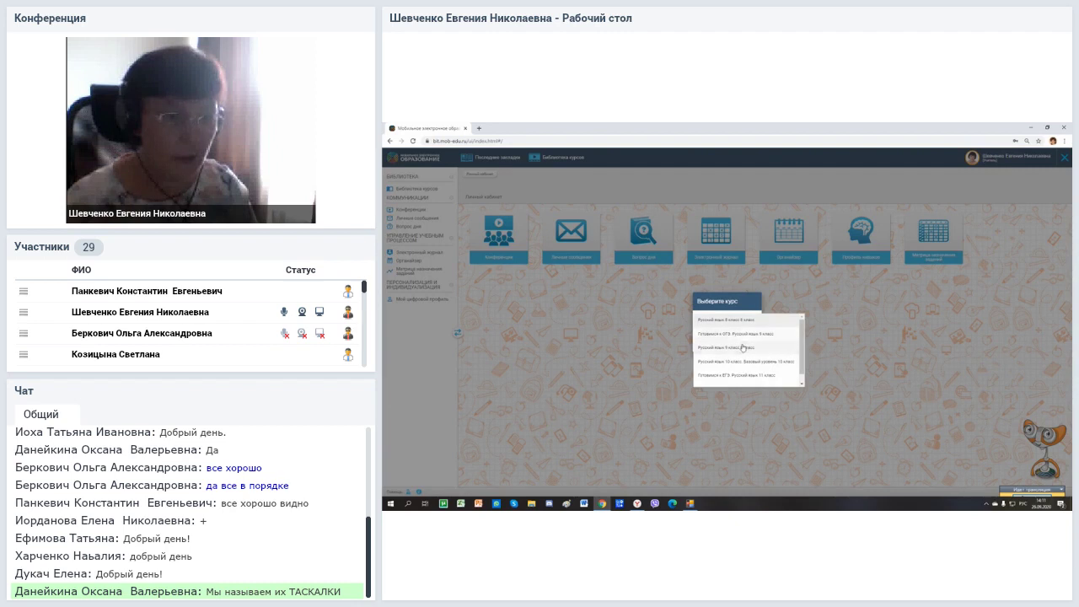
{"action": "left_click", "coordinate": [743, 348]}
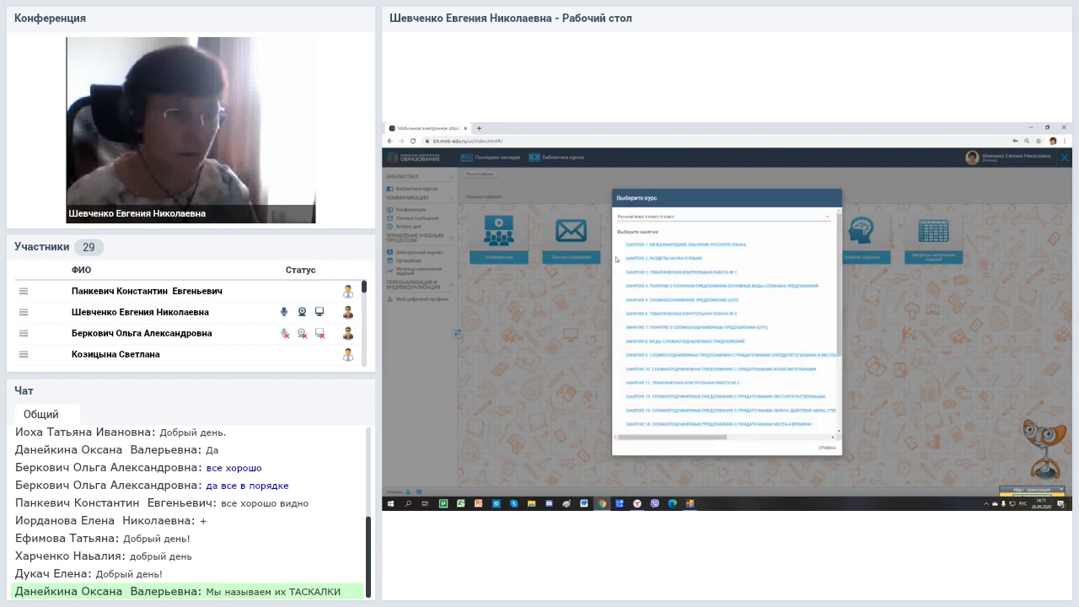
{"action": "left_click", "coordinate": [658, 261]}
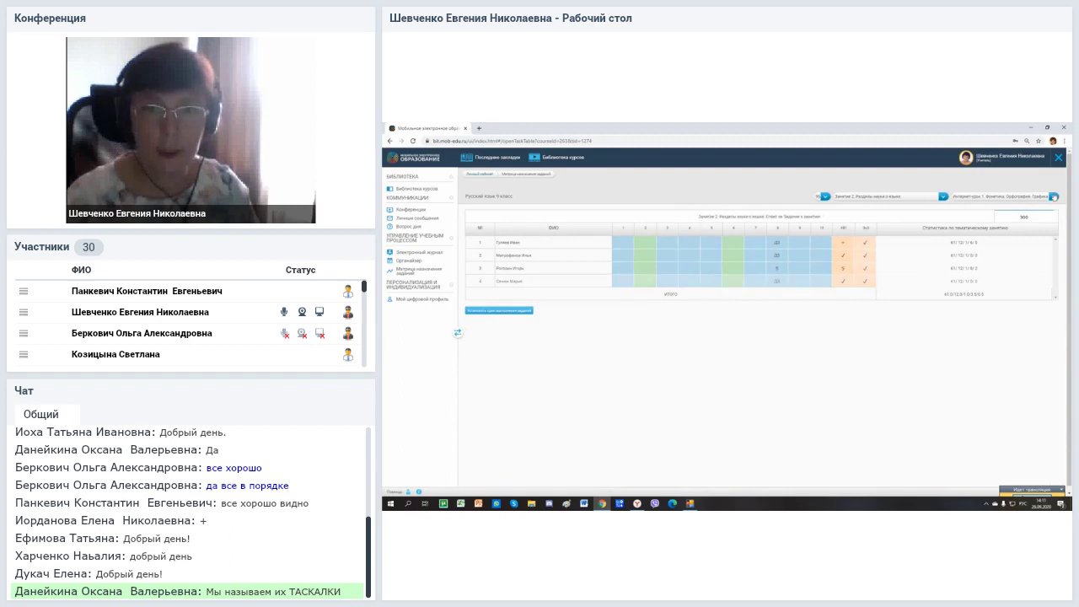
{"action": "left_click", "coordinate": [1052, 197]}
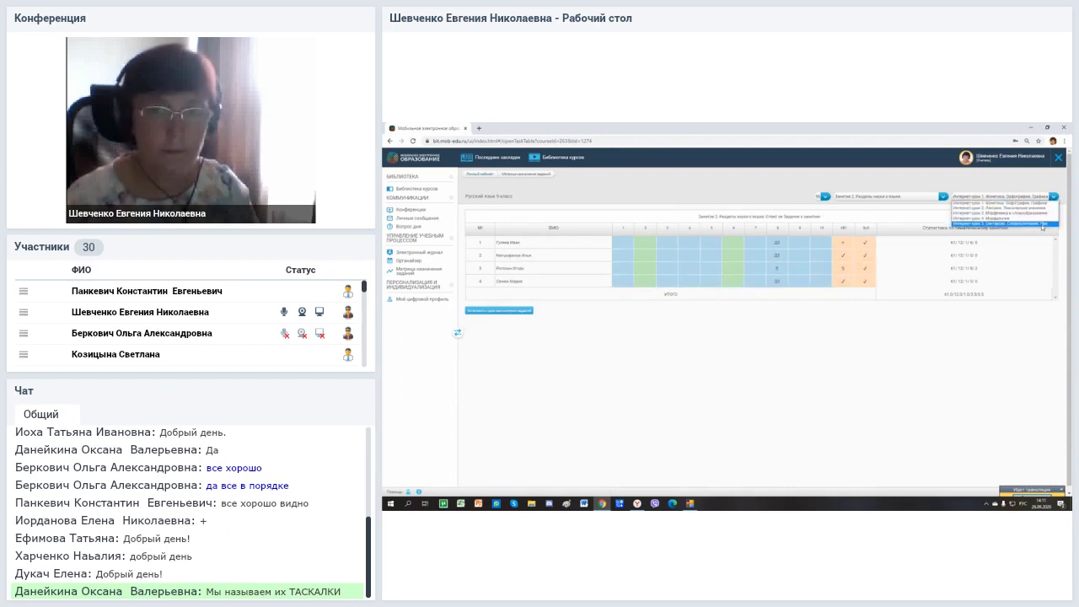
{"action": "left_click", "coordinate": [1042, 224]}
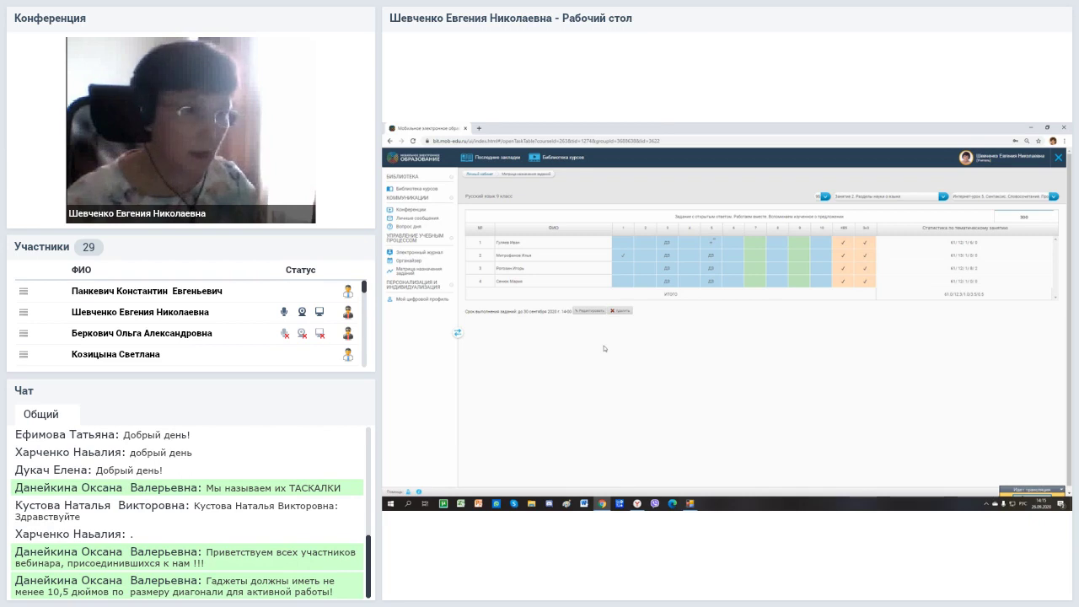
Open the lesson's task deadline for editing and save it as 30.09.2020, 14:00
{"action": "left_click", "coordinate": [592, 311]}
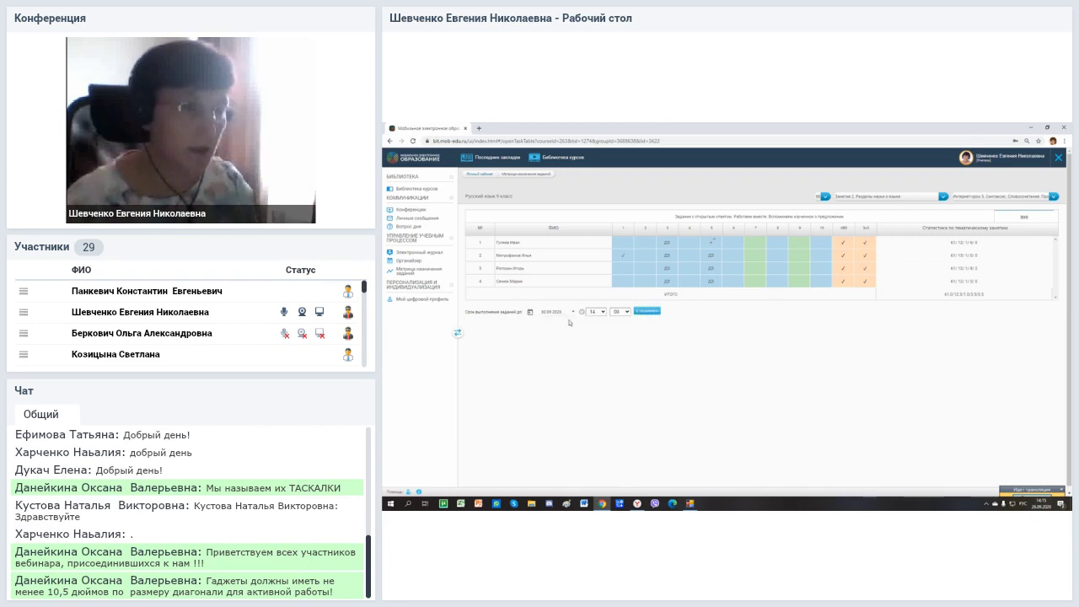
{"action": "left_click", "coordinate": [644, 312]}
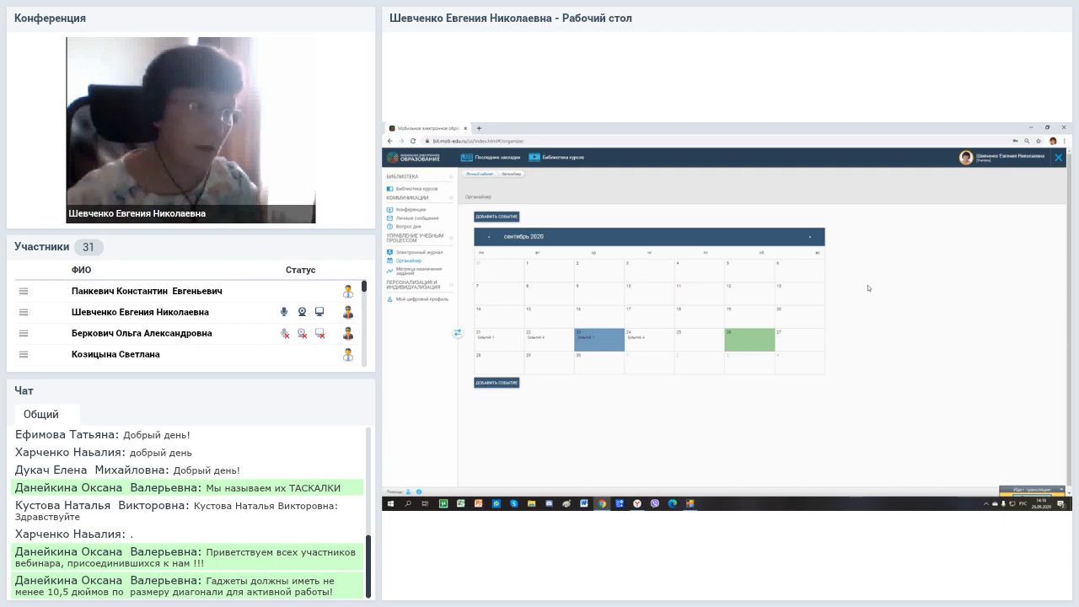
Create the video conference «Русский язык.» for 26.09.2020, 13:00, without the added group, and a second untitled conference with the default settings
{"action": "left_click", "coordinate": [408, 210]}
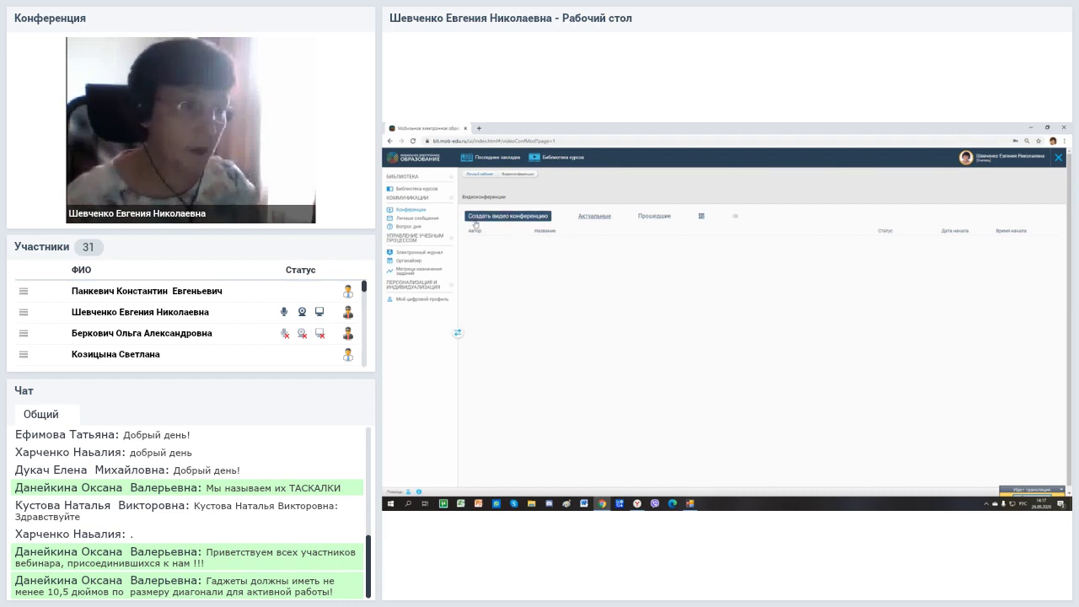
{"action": "left_click", "coordinate": [506, 217]}
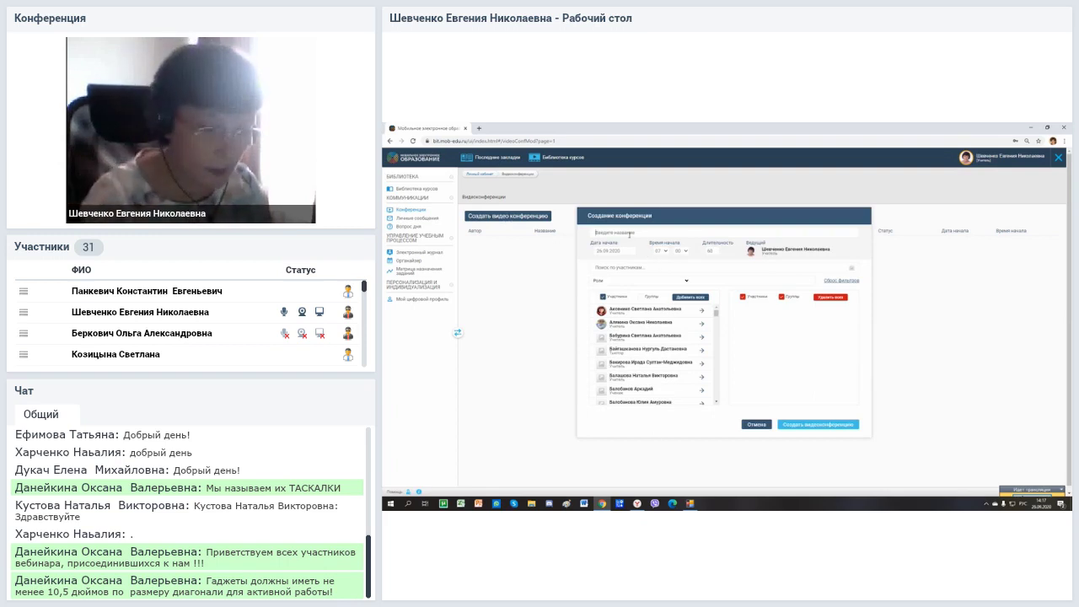
{"action": "type", "text": "В"}
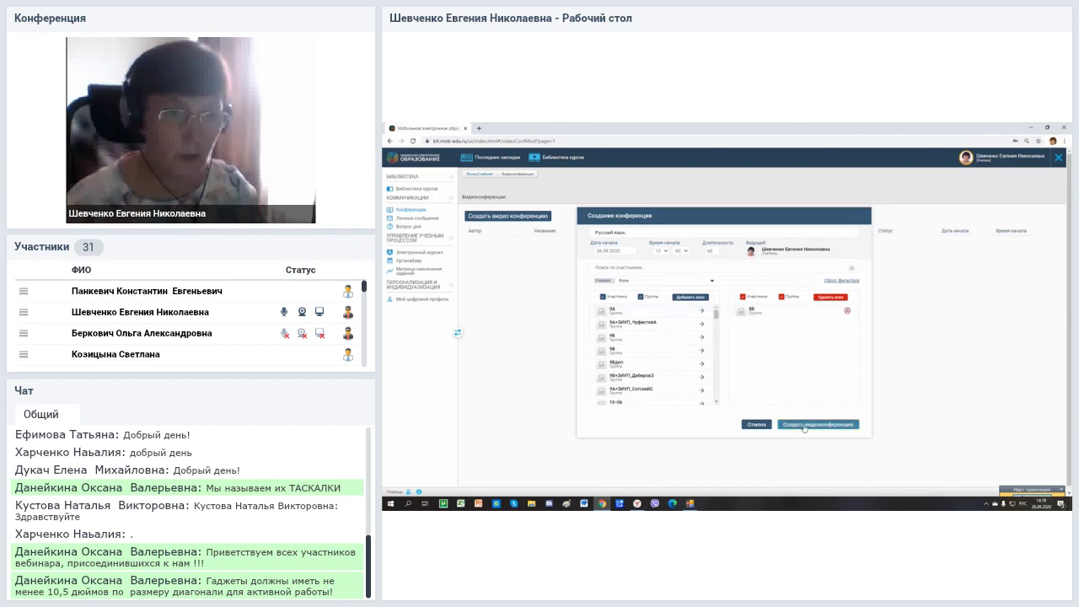
{"action": "left_click", "coordinate": [847, 311]}
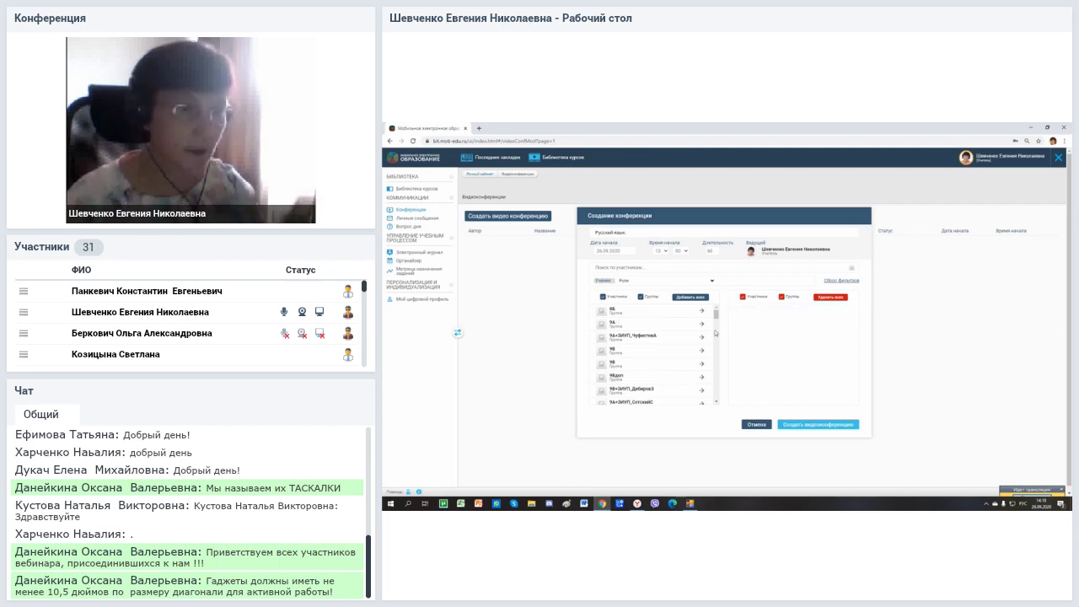
{"action": "left_click", "coordinate": [808, 430]}
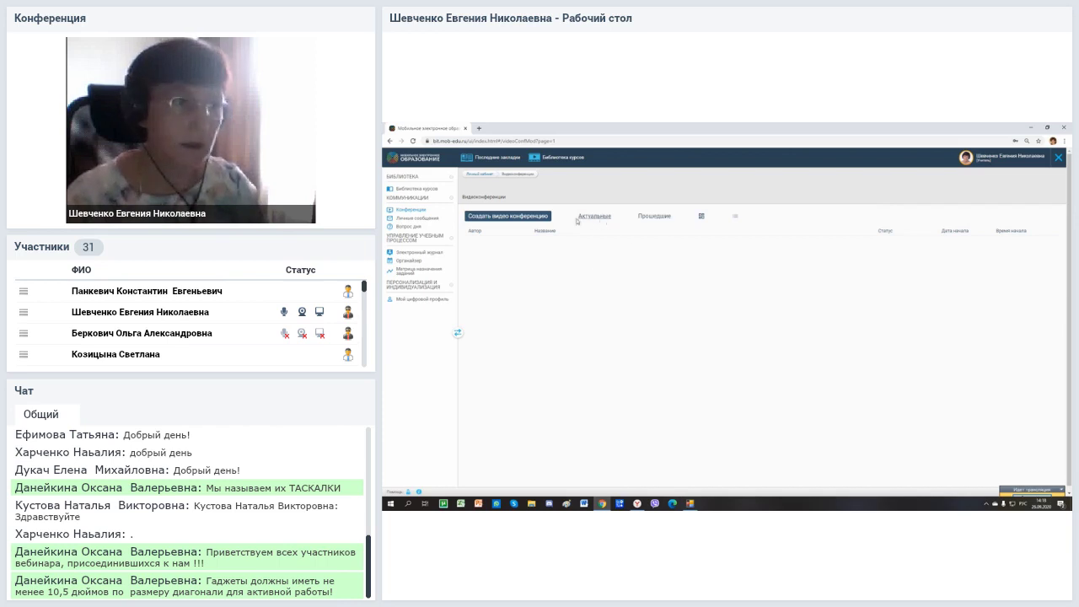
{"action": "left_click", "coordinate": [514, 217]}
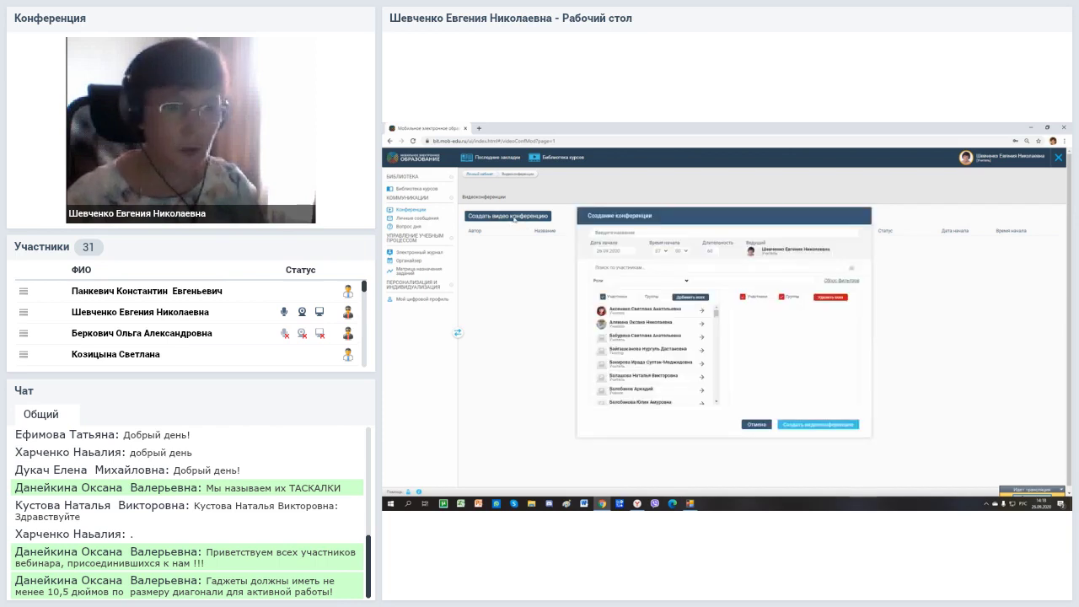
{"action": "left_click", "coordinate": [810, 426]}
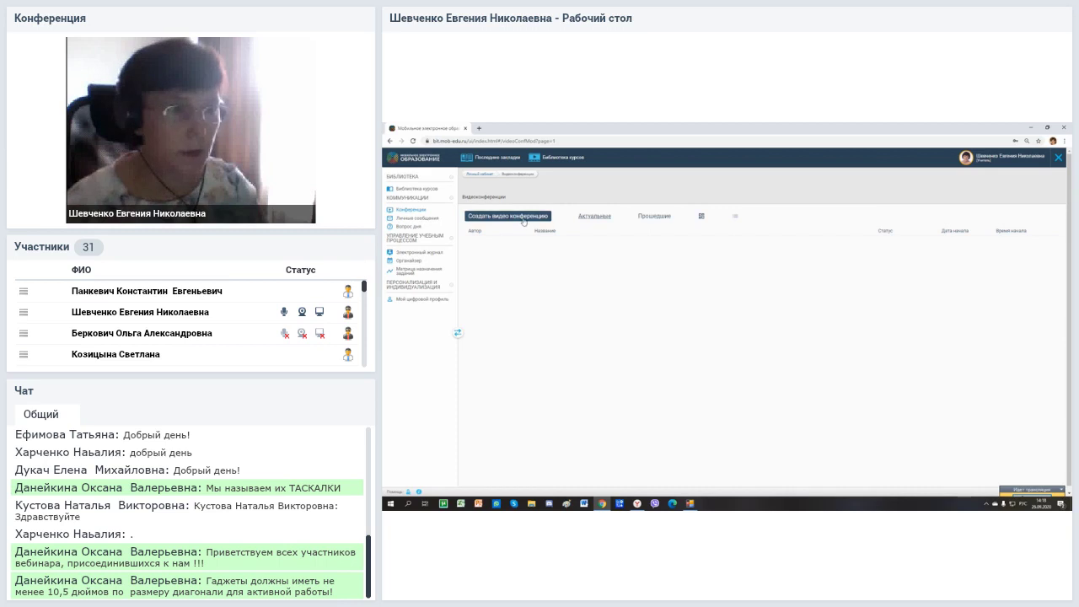
Start the «Русский язык.» conference from the past conferences, join its audio with the microphone and confirm the sound test
{"action": "left_click", "coordinate": [645, 217]}
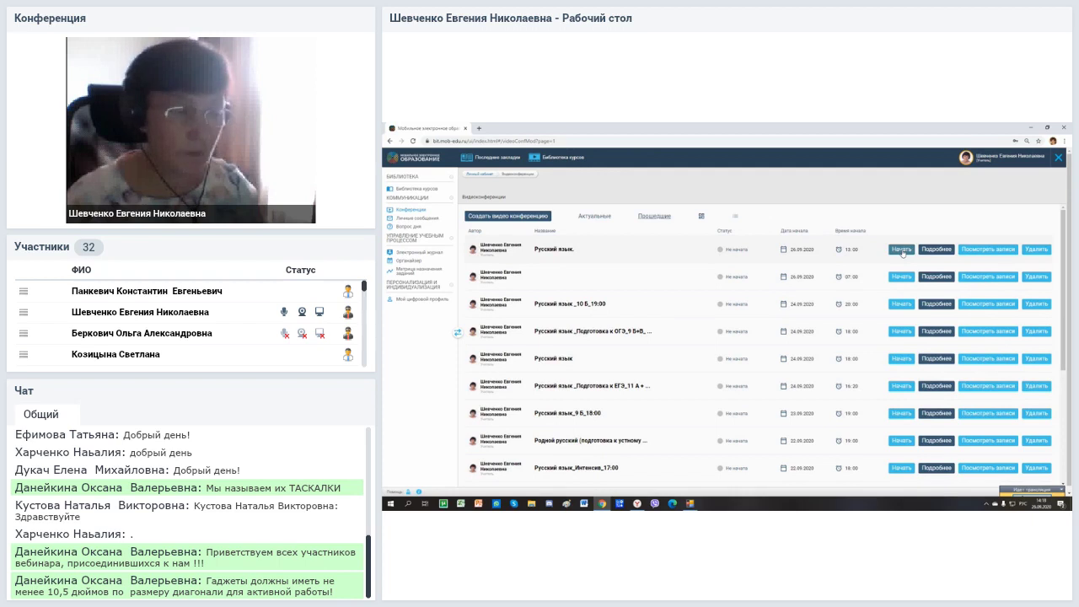
{"action": "left_click", "coordinate": [899, 253]}
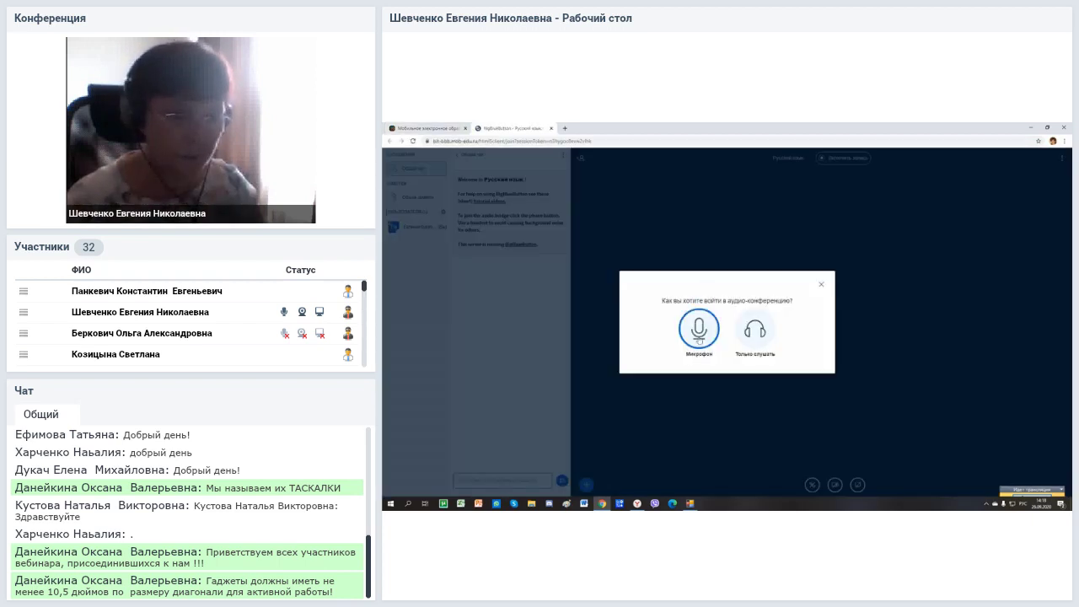
{"action": "left_click", "coordinate": [698, 328]}
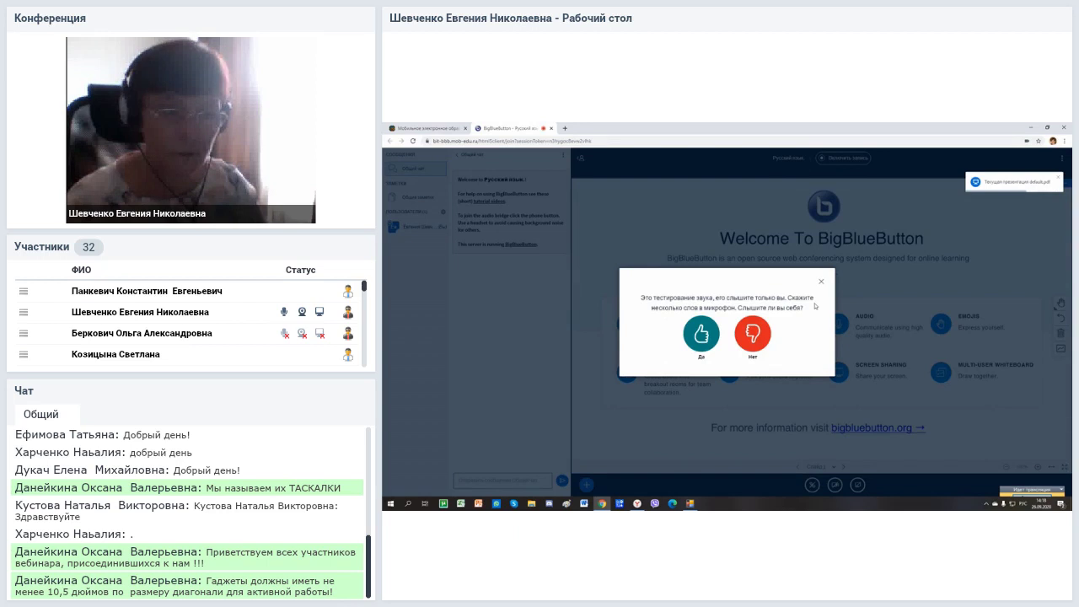
{"action": "left_click", "coordinate": [701, 333]}
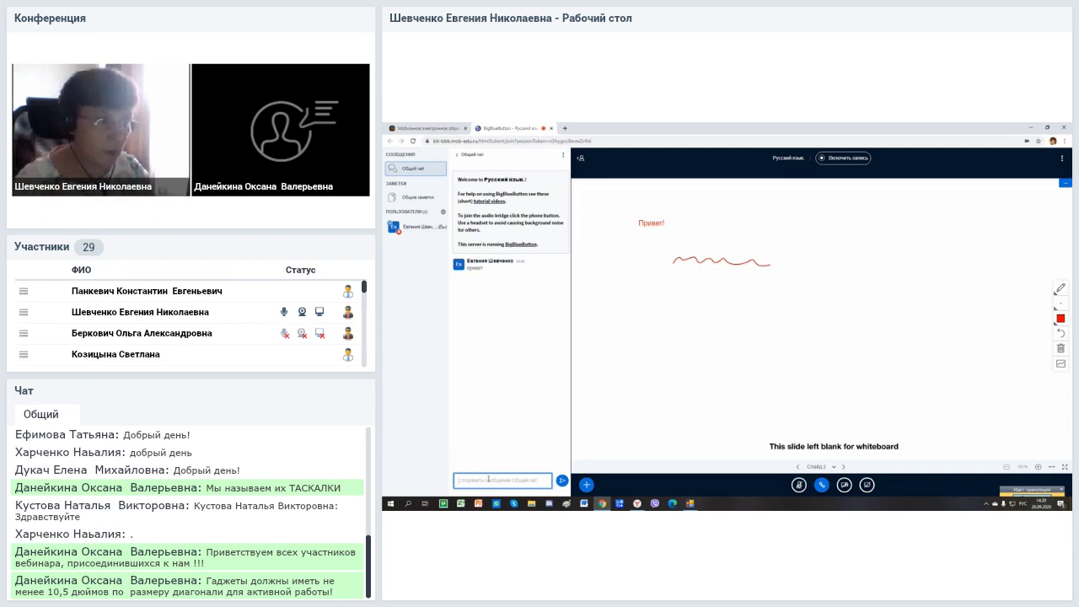
Clear the wavy line and the «Привет!» text from the whiteboard and look over the conference options
{"action": "left_click", "coordinate": [1060, 348]}
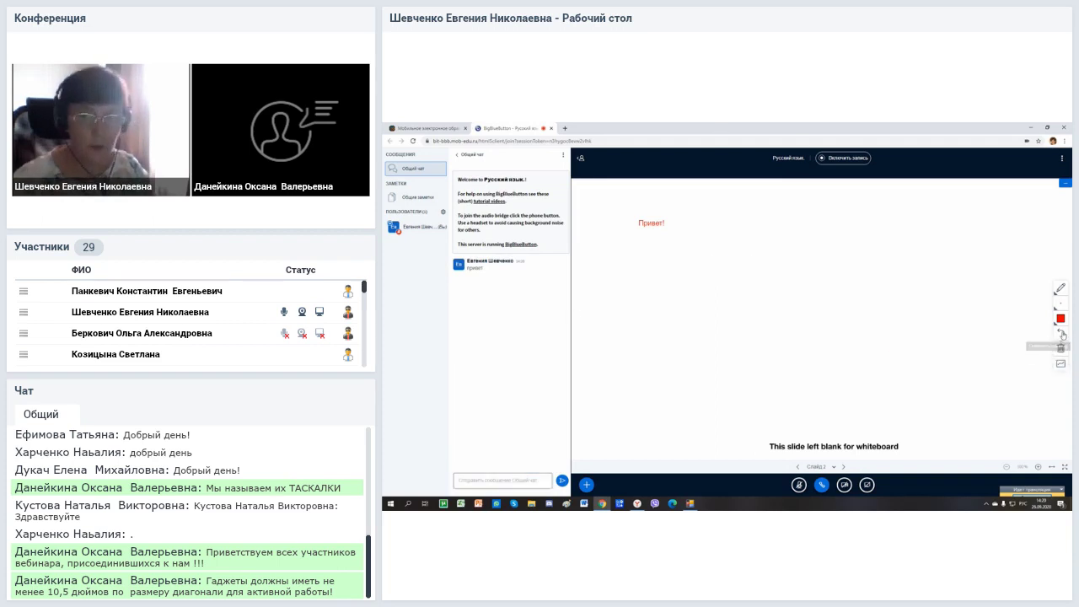
{"action": "left_click", "coordinate": [1060, 348]}
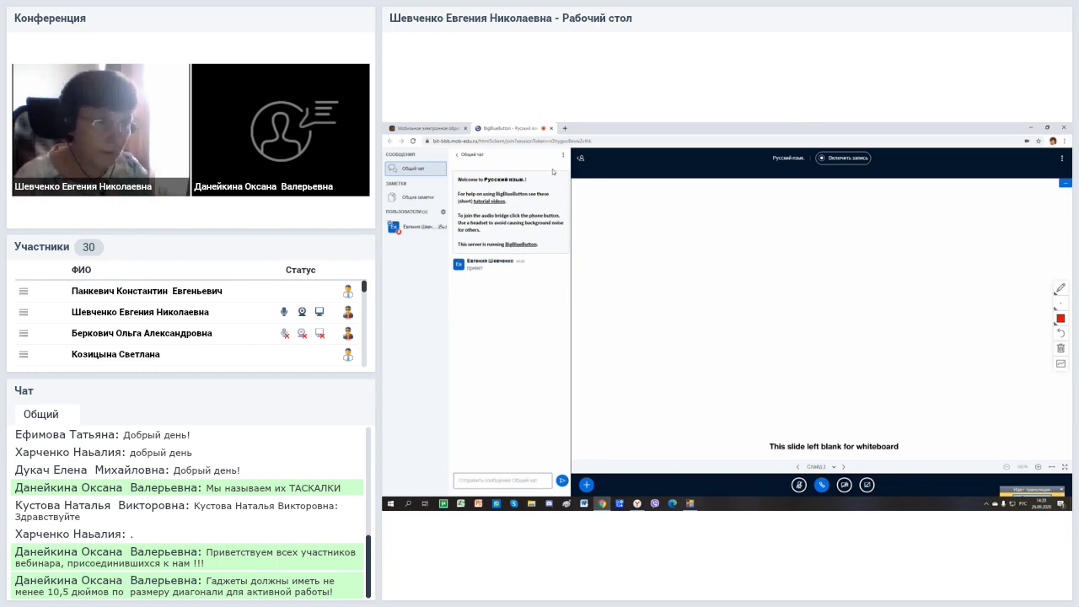
{"action": "left_click", "coordinate": [1061, 157]}
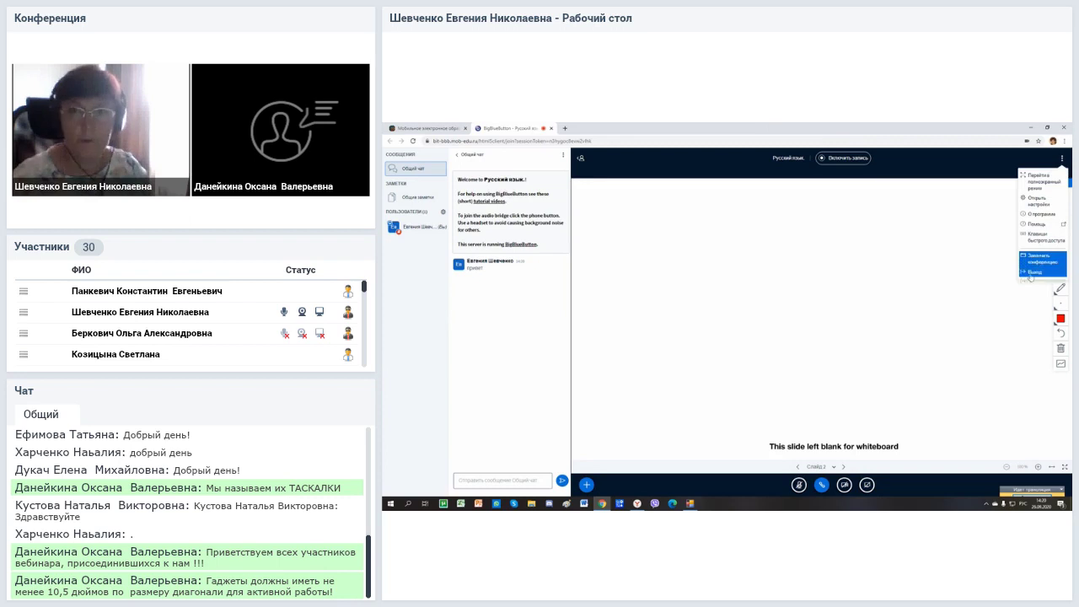
{"action": "left_click", "coordinate": [969, 292]}
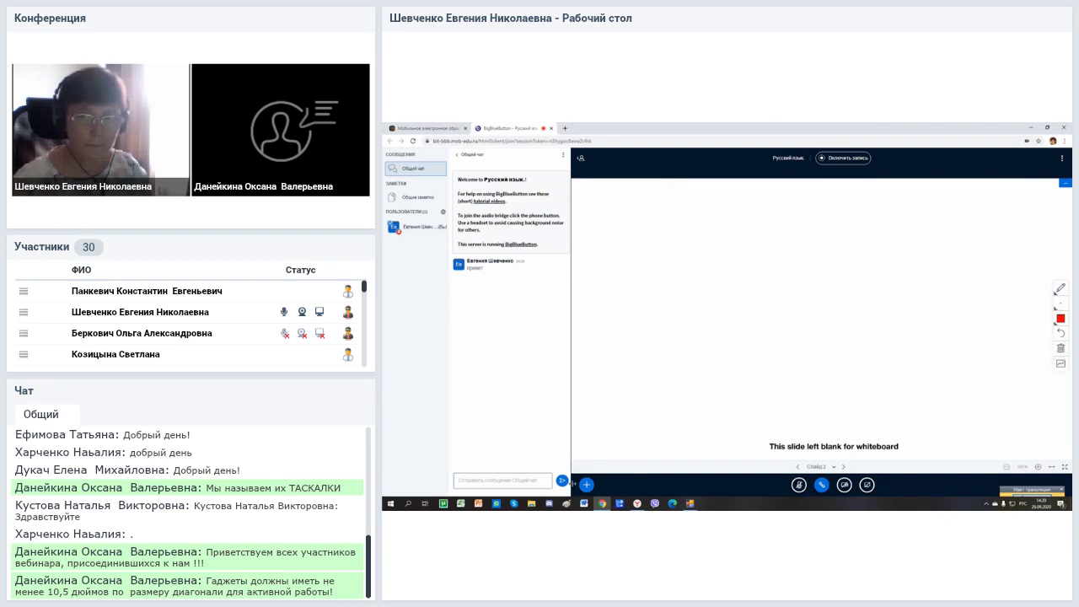
Review the presentation upload, keeping default.pdf as the current file, and open the form for sharing an external video
{"action": "left_click", "coordinate": [585, 485]}
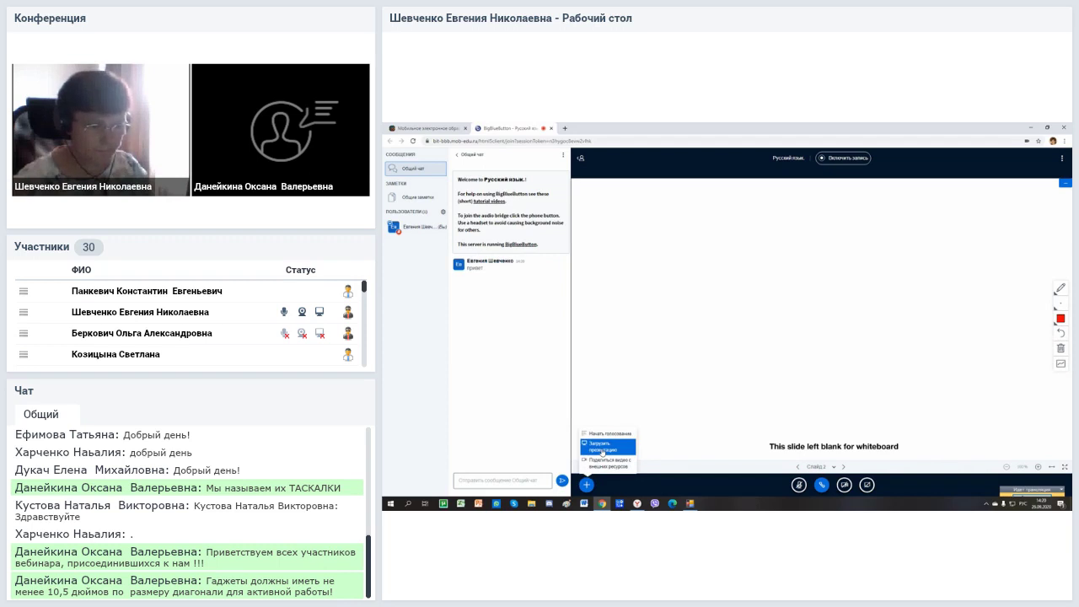
{"action": "left_click", "coordinate": [601, 450]}
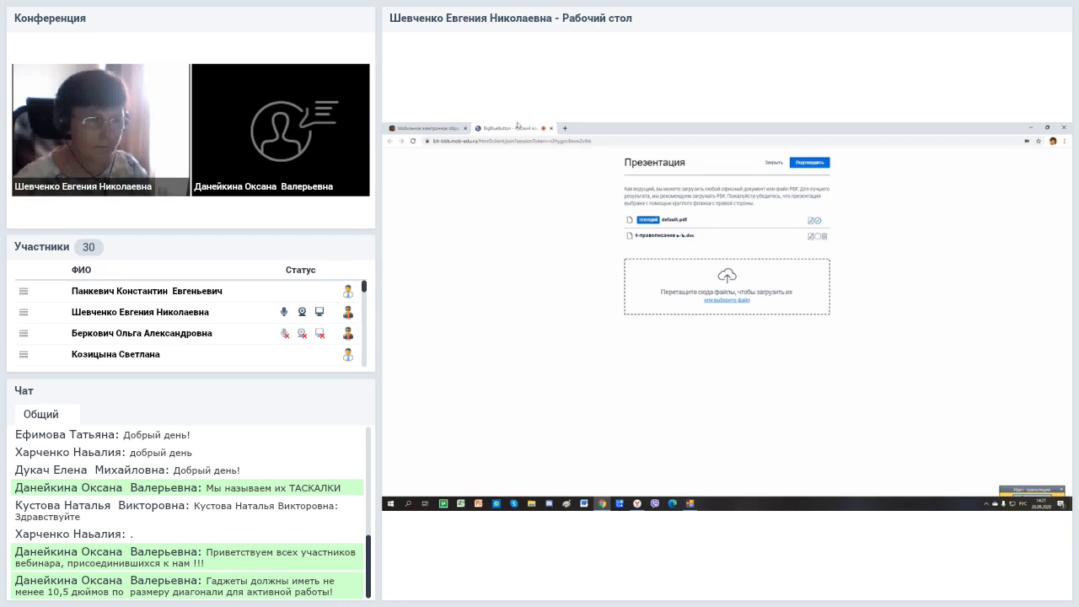
{"action": "left_click", "coordinate": [799, 161]}
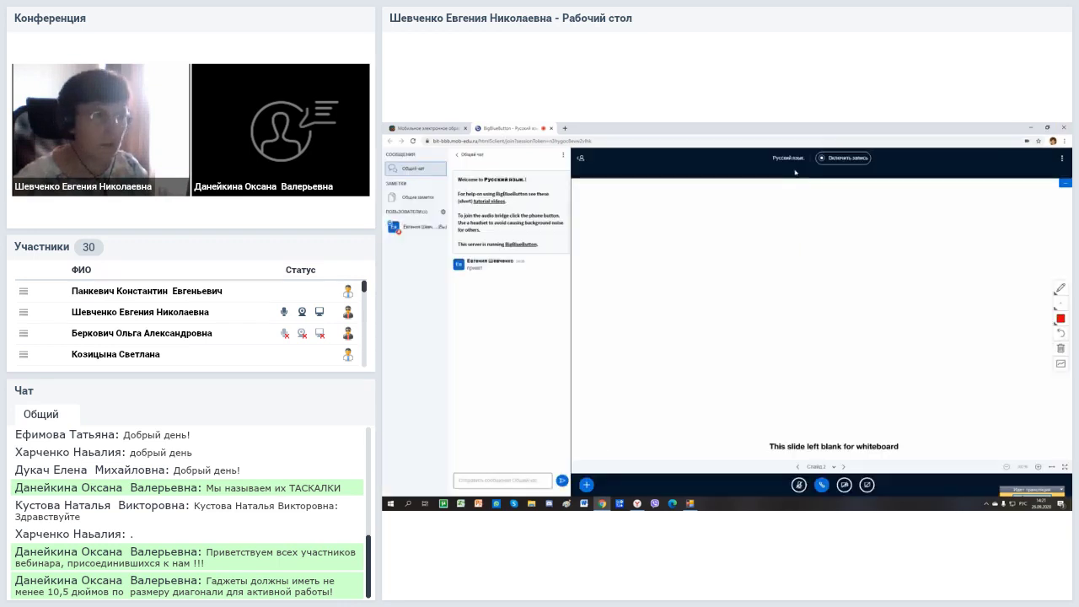
{"action": "left_click", "coordinate": [585, 485]}
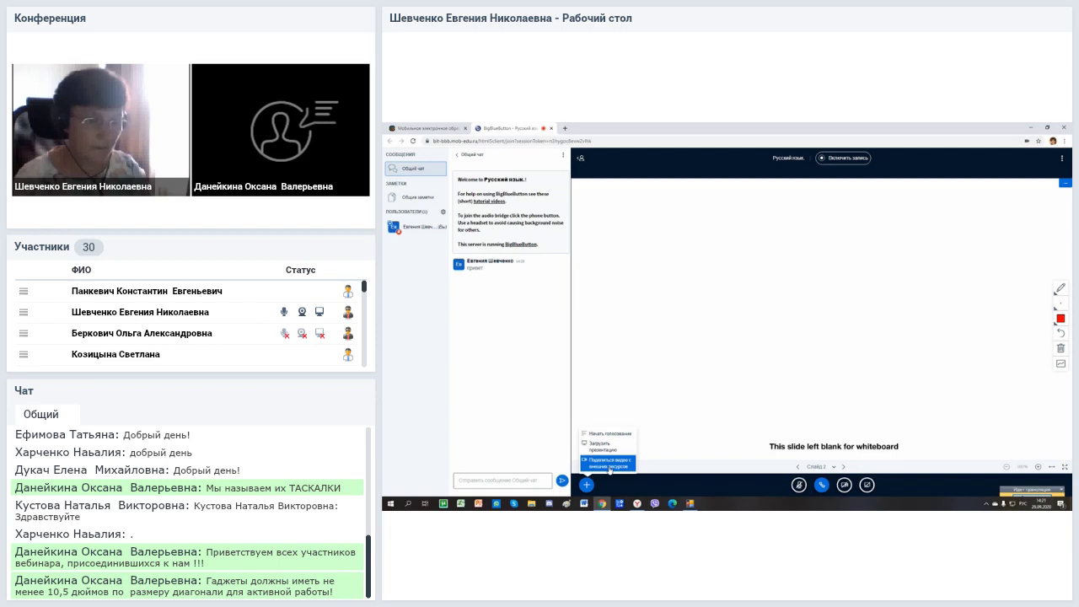
{"action": "left_click", "coordinate": [609, 465]}
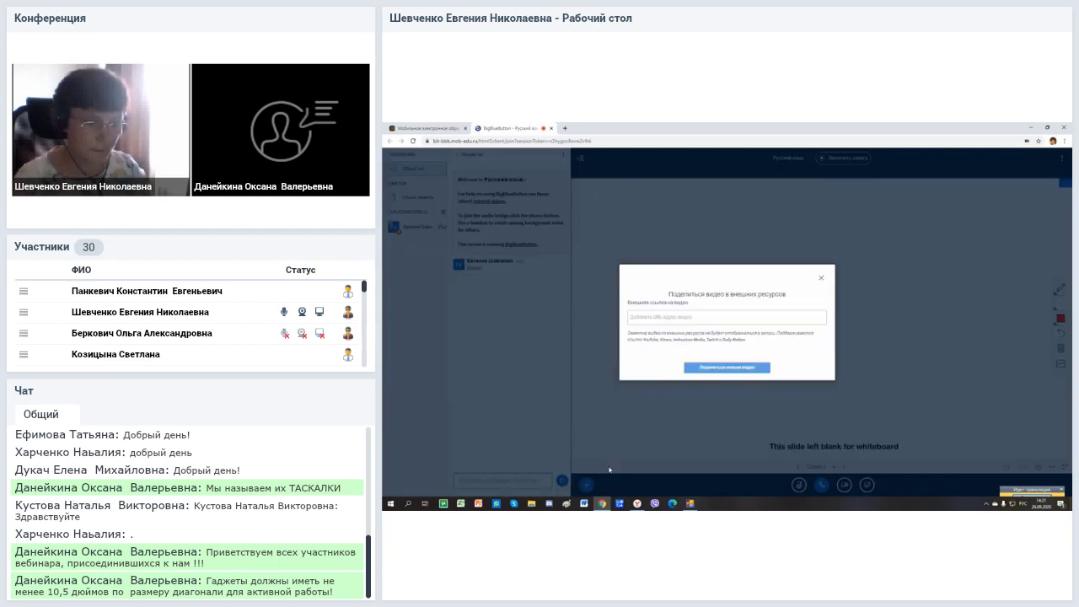
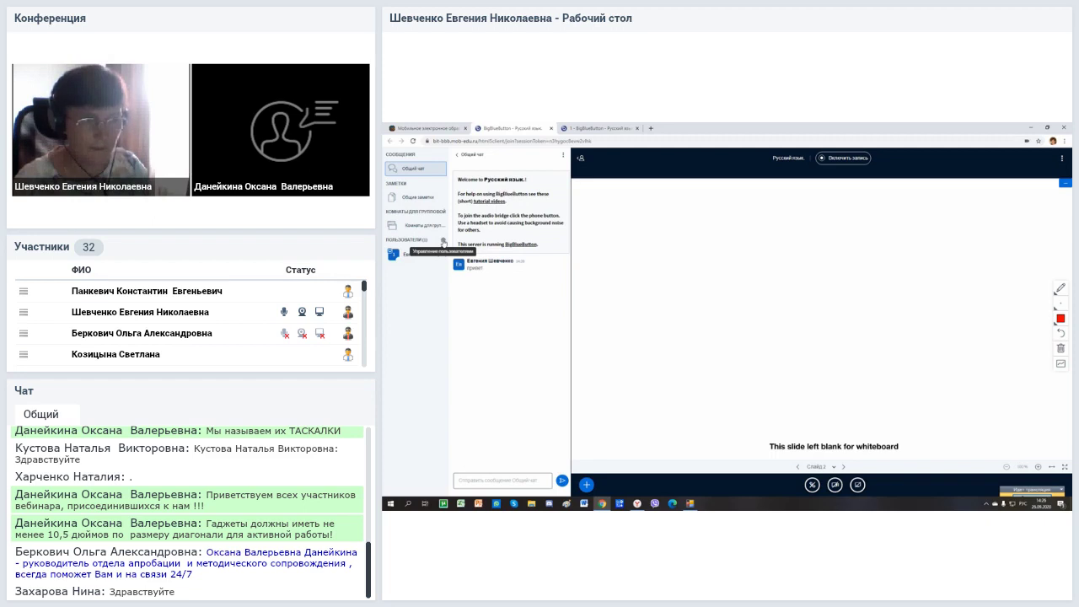
Close the breakout room's browser tab and start a poll with the A / B / C / D answer options
{"action": "left_click", "coordinate": [444, 243]}
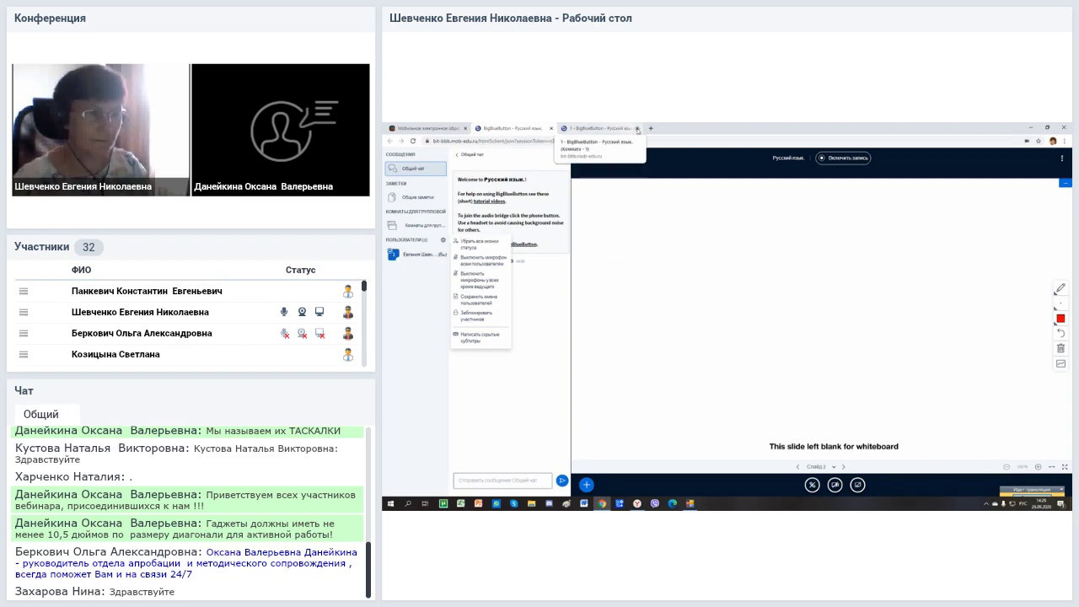
{"action": "left_click", "coordinate": [638, 129]}
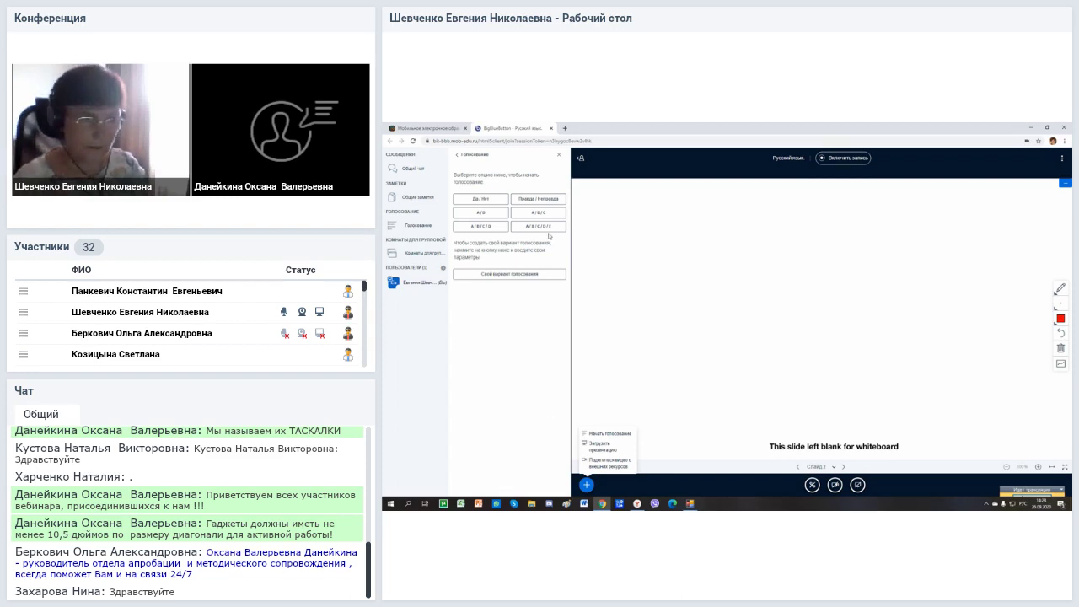
{"action": "left_click", "coordinate": [488, 229]}
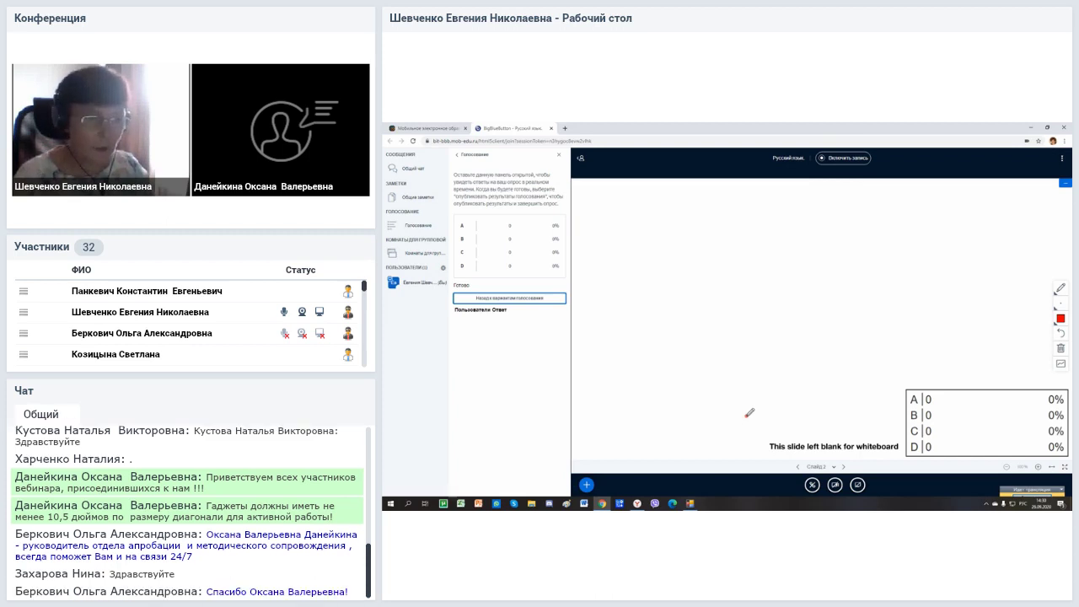
Share the Chrome tab «Мобильное электронное образование» with the conference participants
{"action": "left_click", "coordinate": [859, 487]}
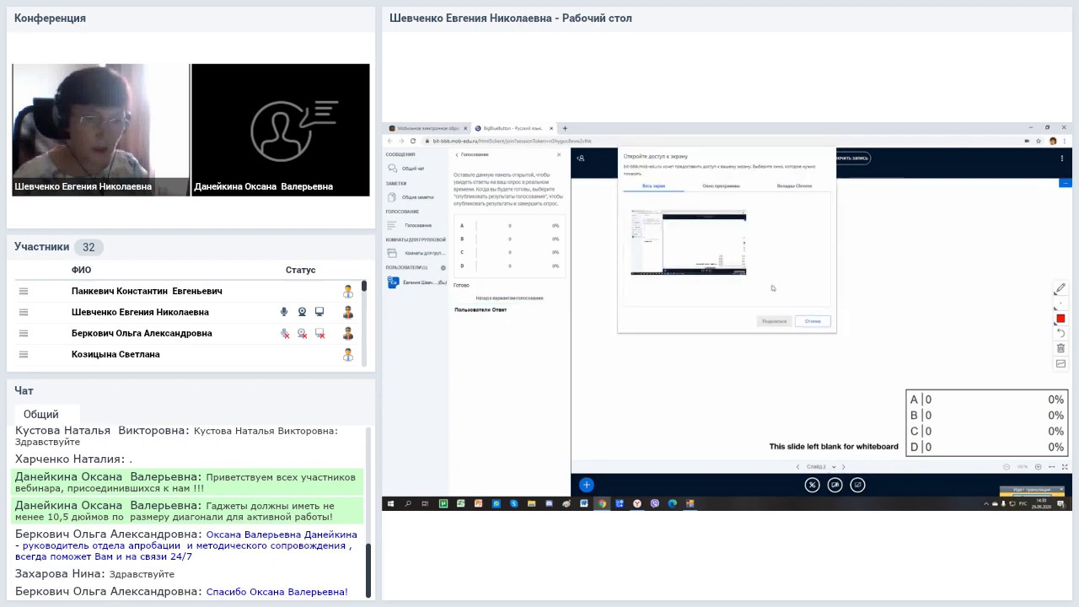
{"action": "left_click", "coordinate": [795, 187]}
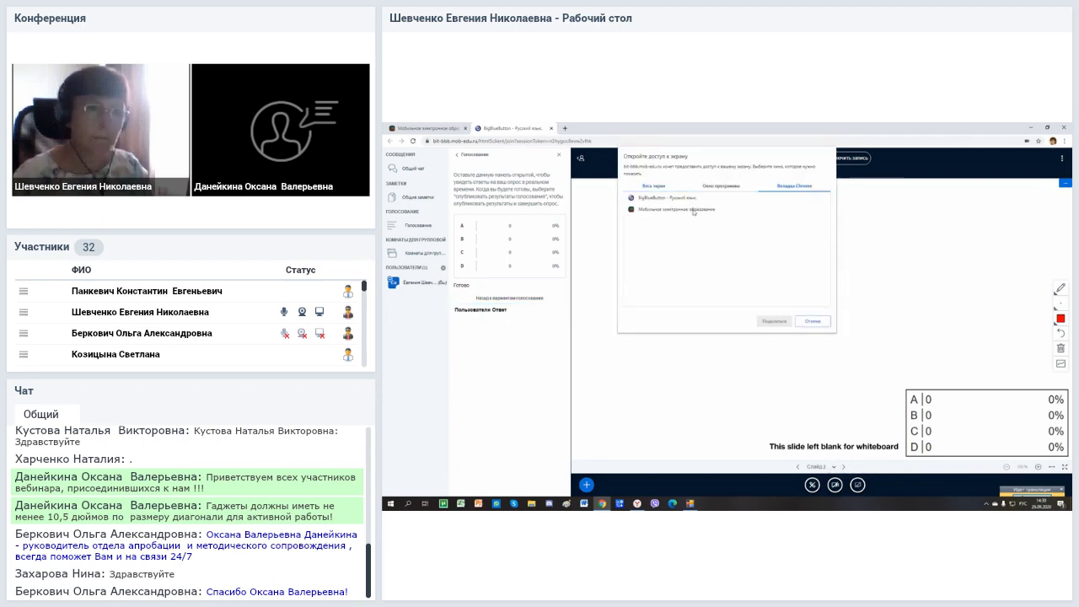
{"action": "left_click", "coordinate": [666, 209]}
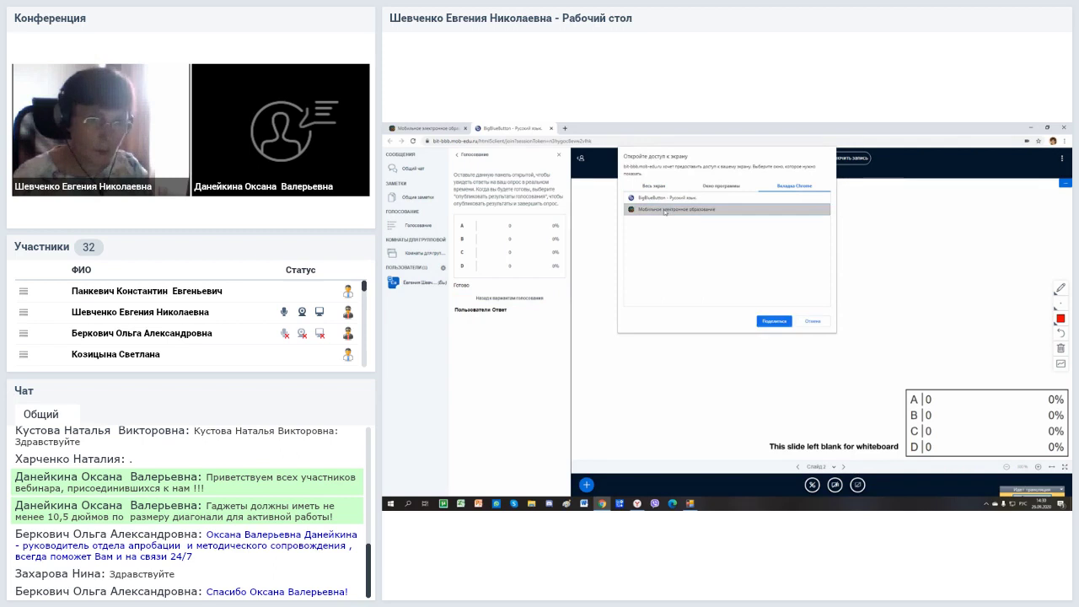
{"action": "left_click", "coordinate": [772, 321]}
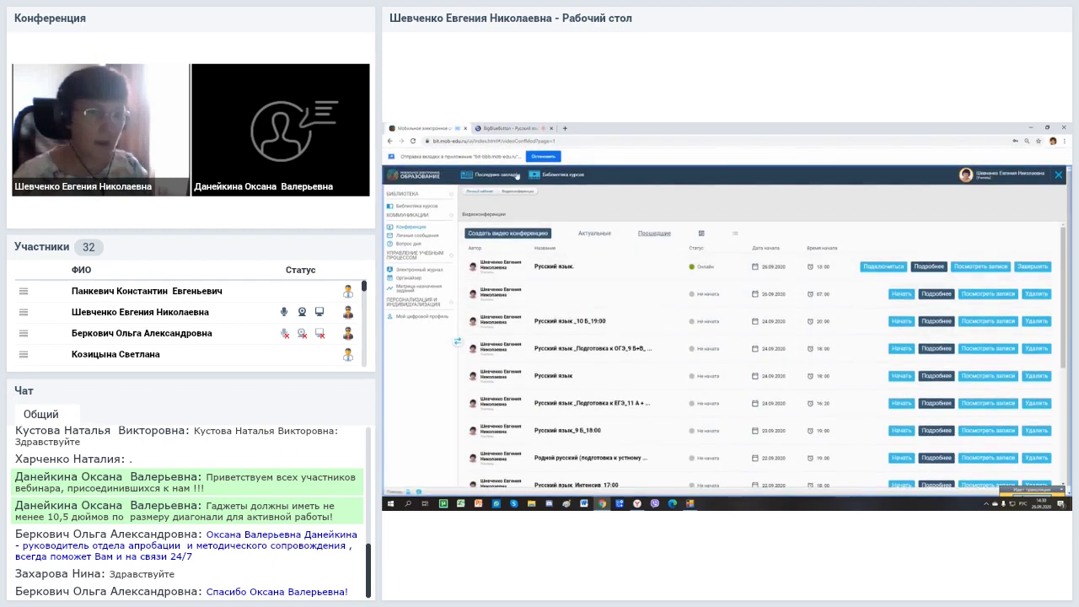
Open Интернет-урок 1 of Занятие 4 «Простое предложение» in «Русский язык 8 класс» from the course library and show the «Формулируем определение» exercise
{"action": "left_click", "coordinate": [560, 174]}
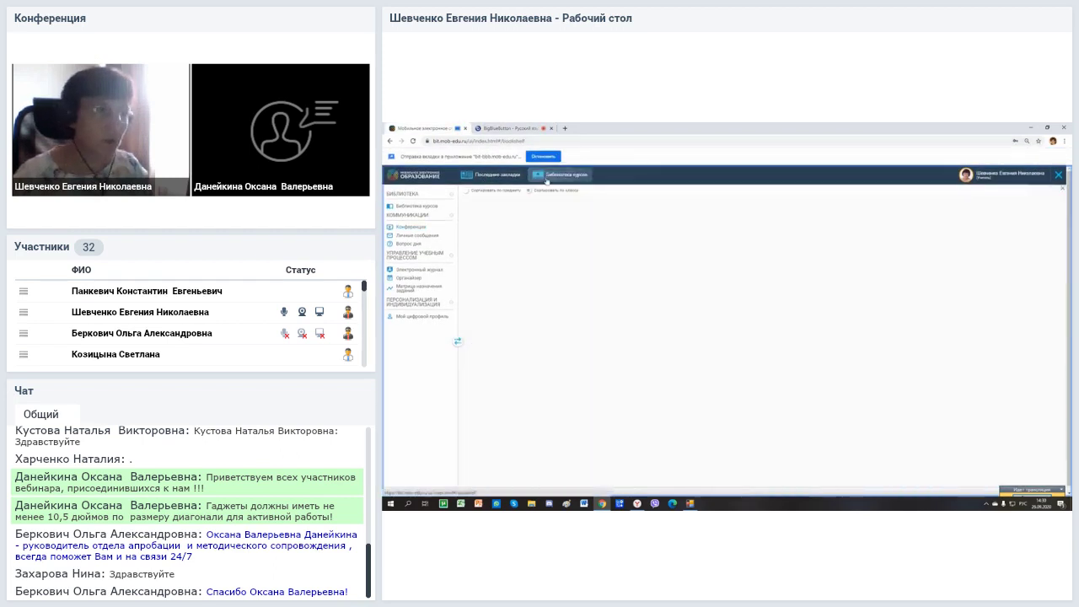
{"action": "left_click", "coordinate": [498, 437]}
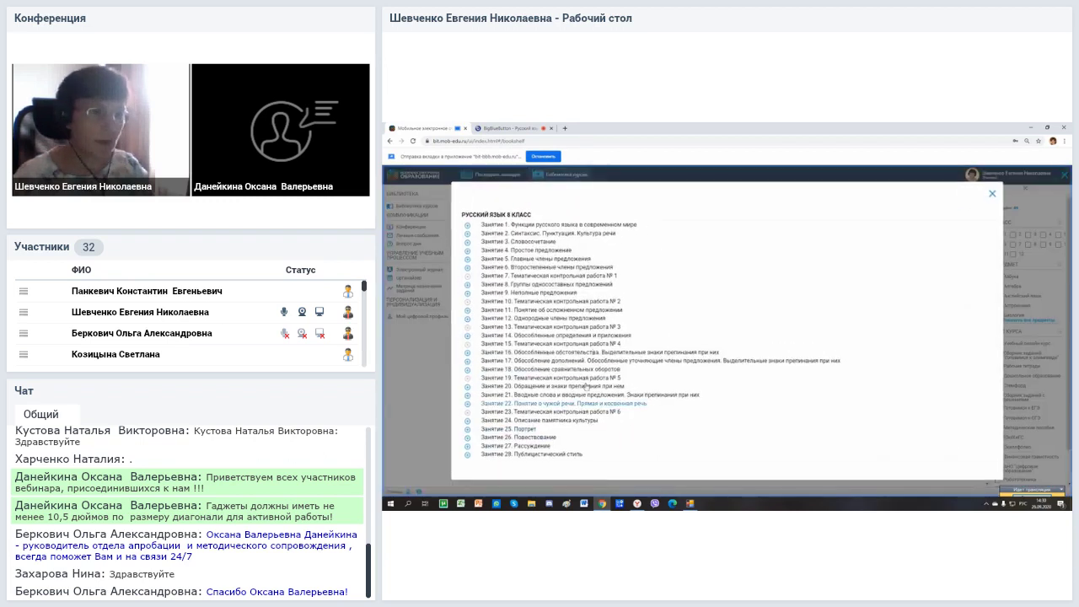
{"action": "left_click", "coordinate": [468, 251]}
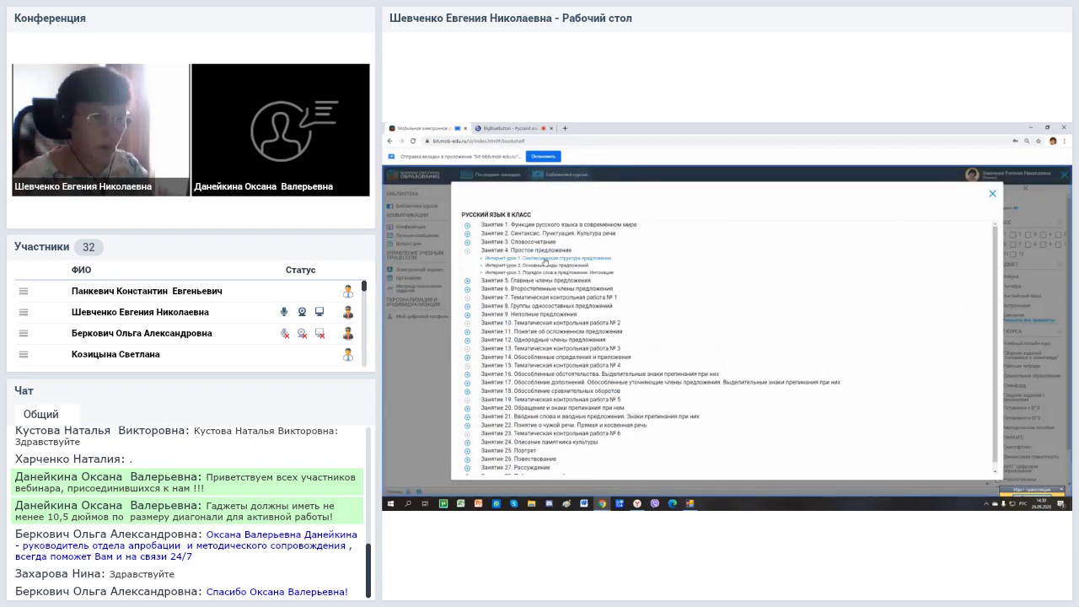
{"action": "left_click", "coordinate": [545, 258]}
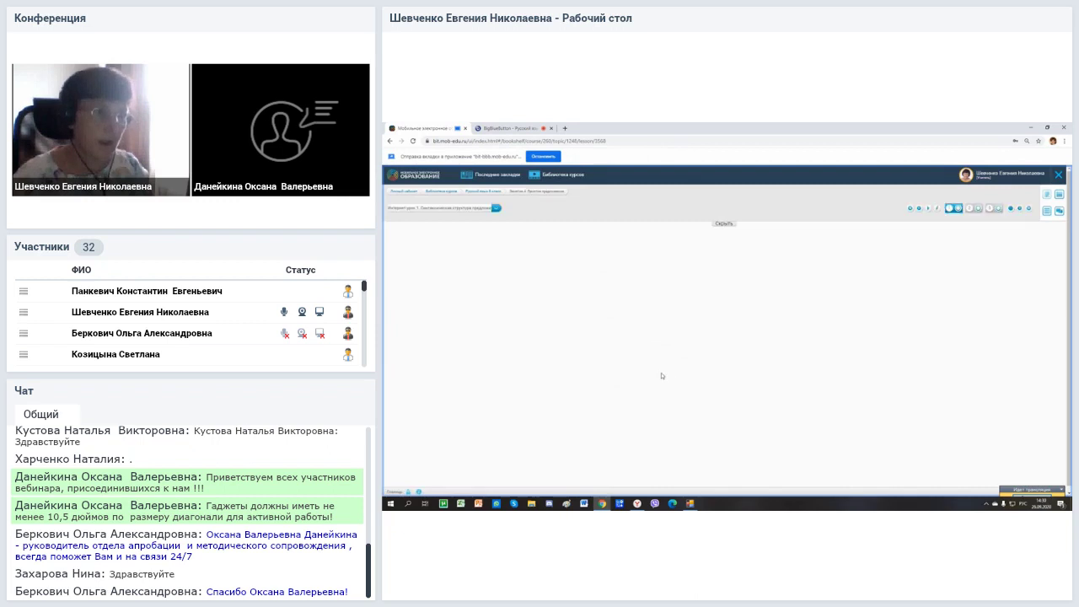
{"action": "scroll", "coordinate": [656, 364], "scroll_direction": "down", "scroll_amount": 3}
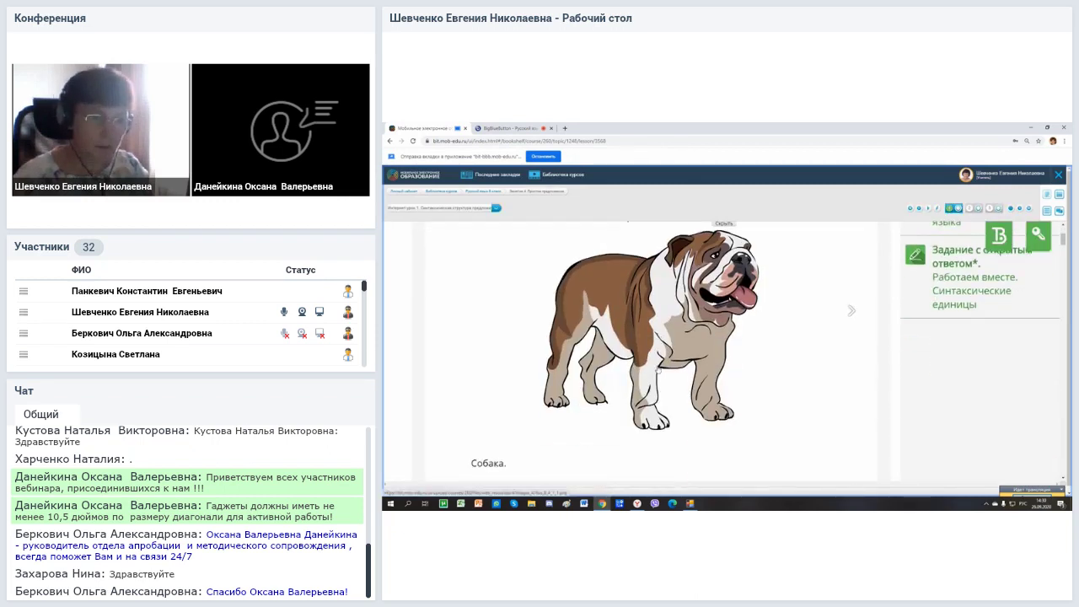
{"action": "scroll", "coordinate": [659, 370], "scroll_direction": "down", "scroll_amount": 2}
{"action": "scroll", "coordinate": [659, 371], "scroll_direction": "down", "scroll_amount": 5}
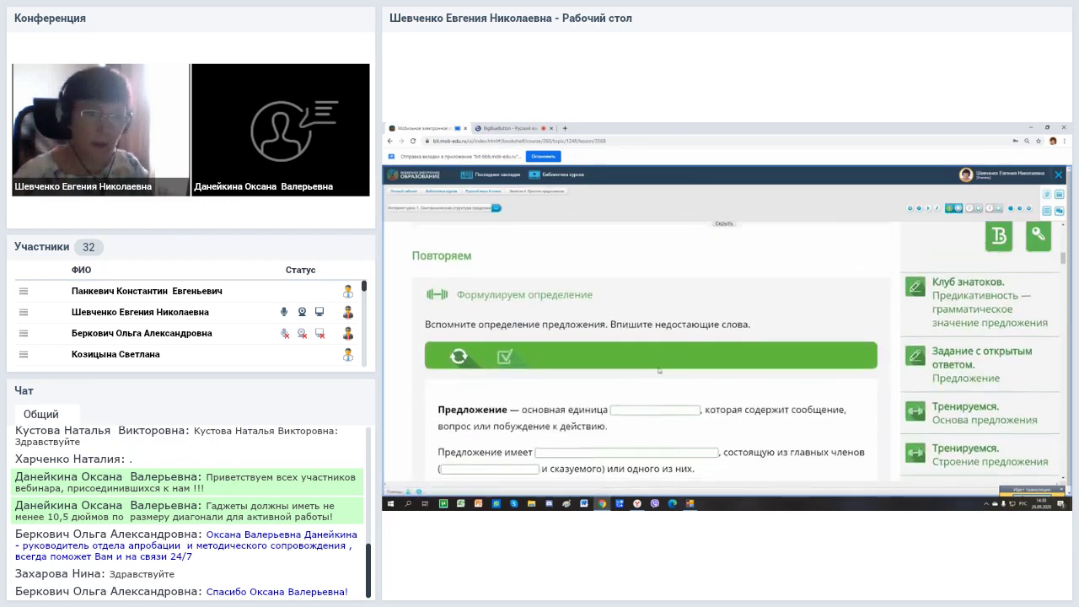
{"action": "scroll", "coordinate": [659, 366], "scroll_direction": "up", "scroll_amount": 1}
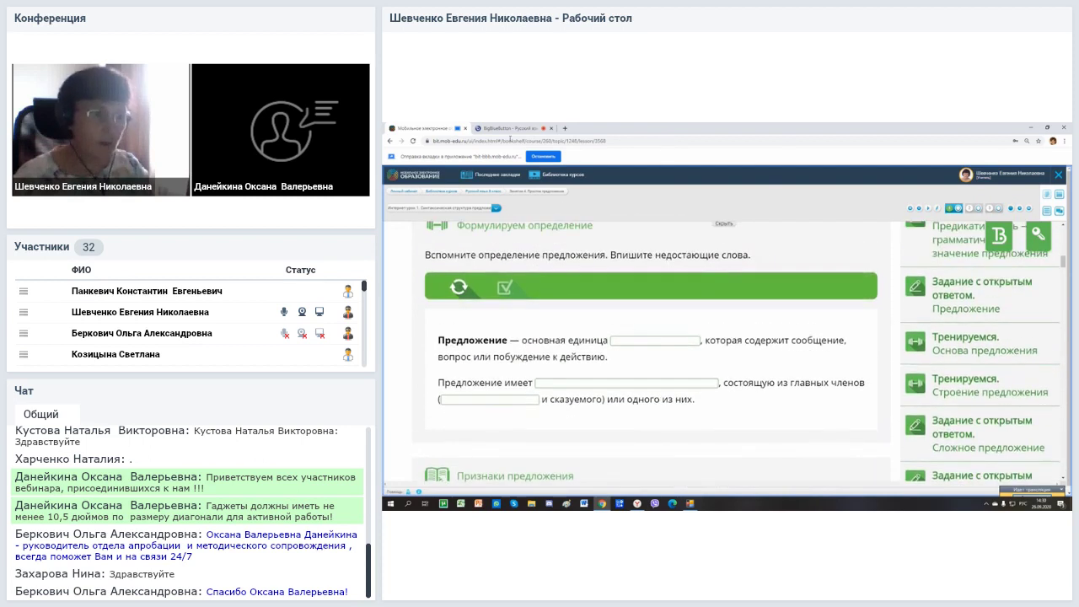
Return to the «Русский язык» video conference, start recording the meeting and pause the recording
{"action": "left_click", "coordinate": [509, 128]}
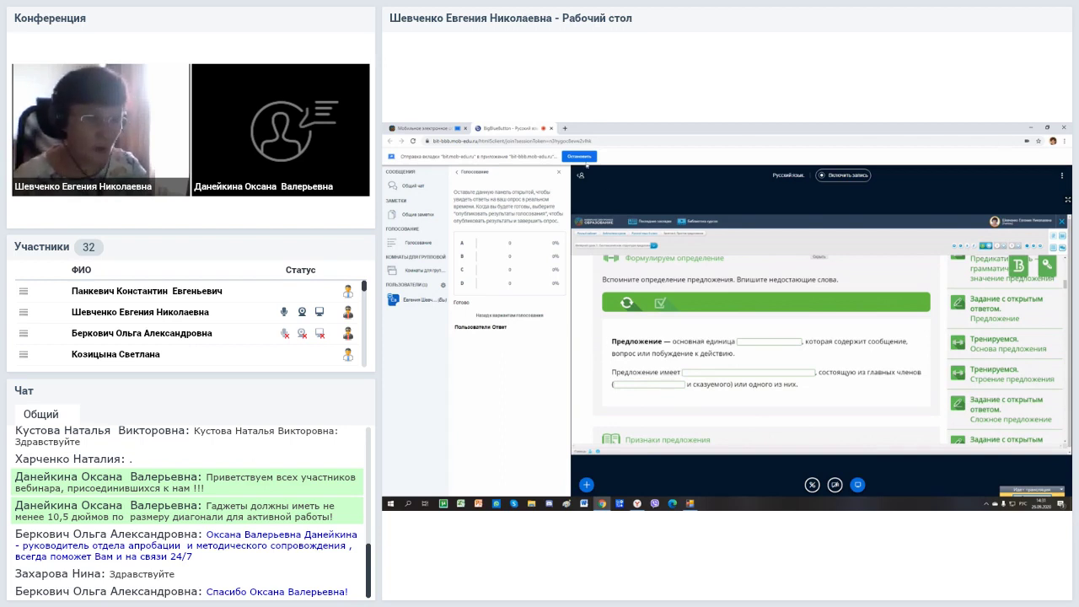
{"action": "left_click", "coordinate": [843, 179]}
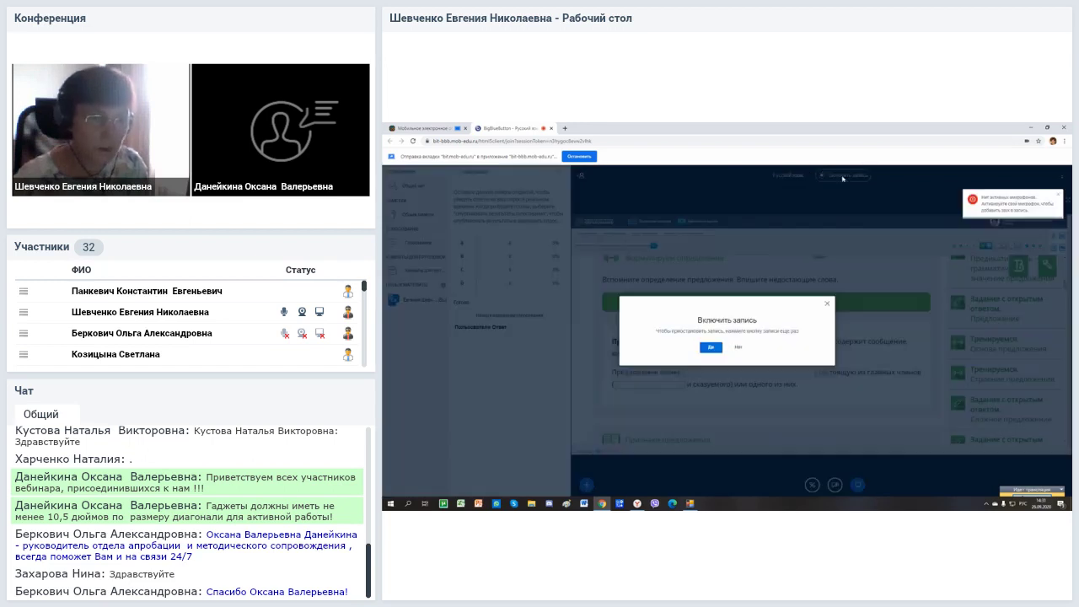
{"action": "left_click", "coordinate": [709, 353]}
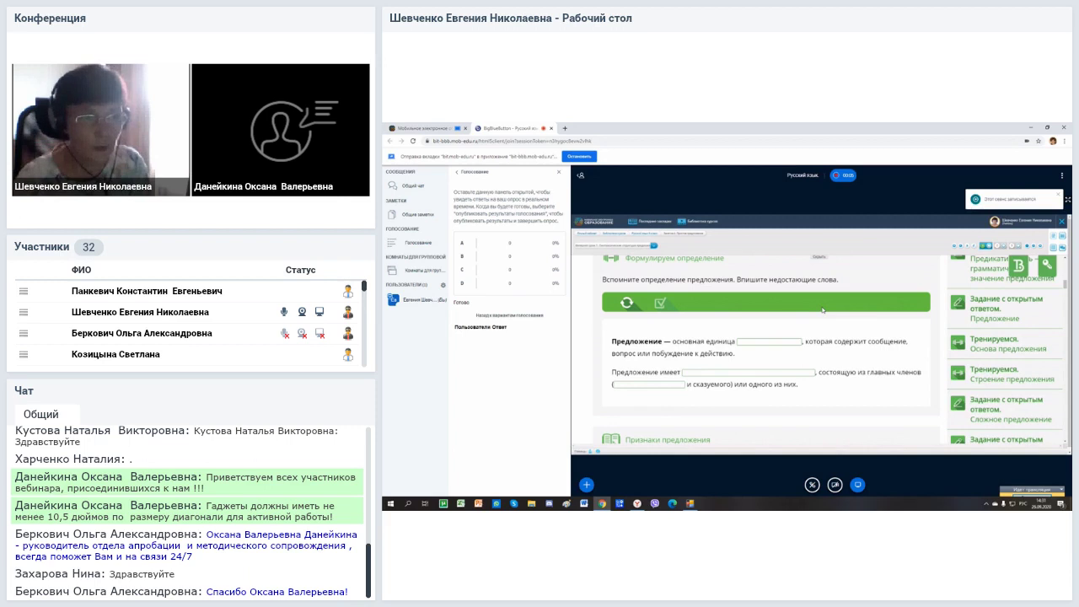
{"action": "left_click", "coordinate": [843, 176]}
{"action": "left_click", "coordinate": [711, 351]}
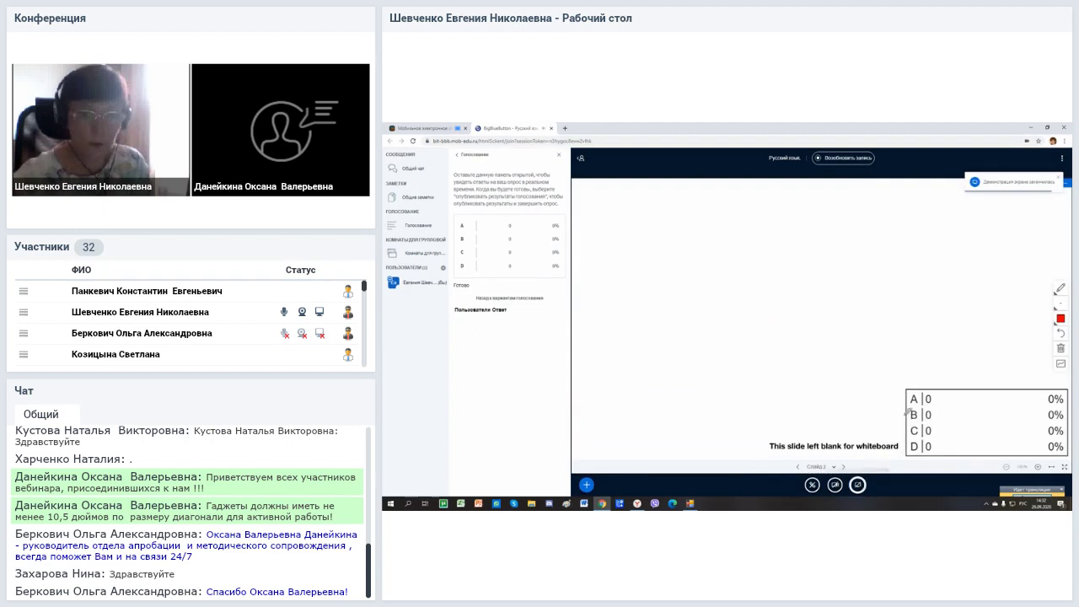
End the conference for all participants and close its browser tab to return to the lesson
{"action": "left_click", "coordinate": [1061, 159]}
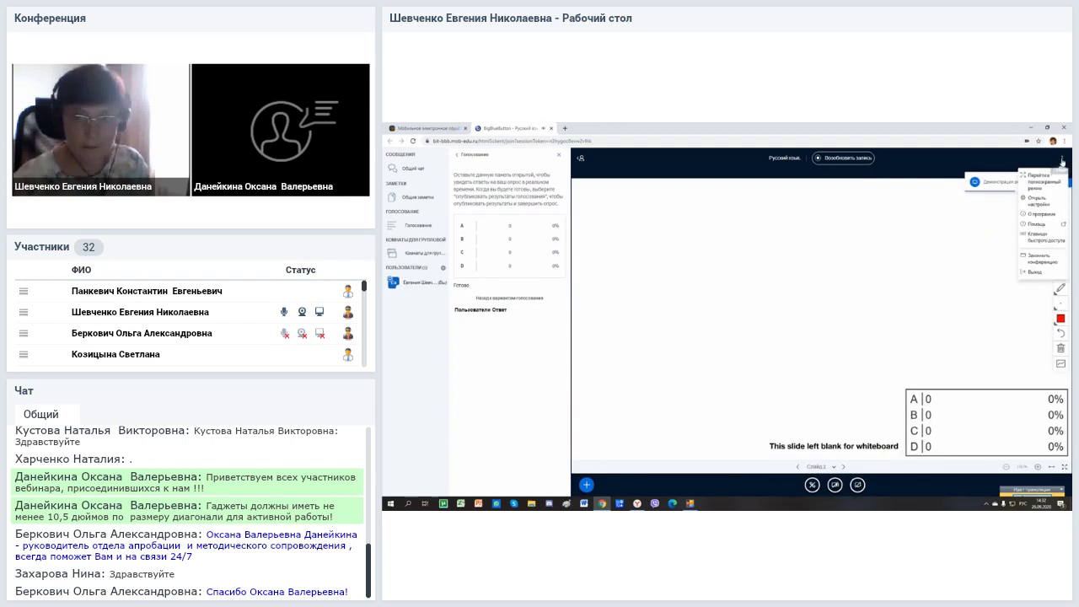
{"action": "left_click", "coordinate": [1047, 256]}
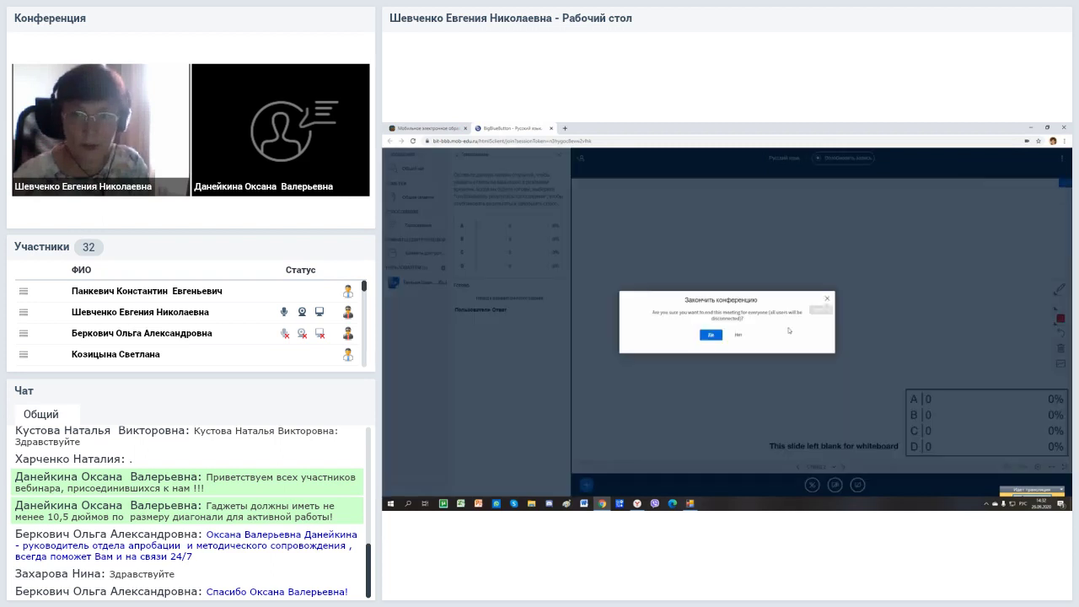
{"action": "left_click", "coordinate": [708, 336]}
{"action": "left_click", "coordinate": [727, 338]}
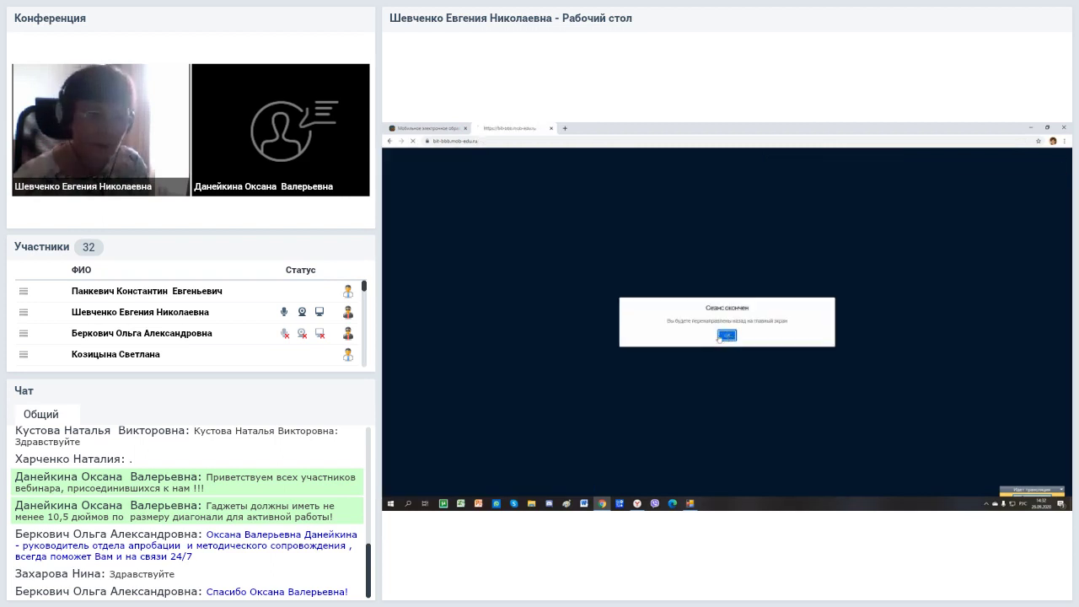
{"action": "left_click", "coordinate": [552, 128]}
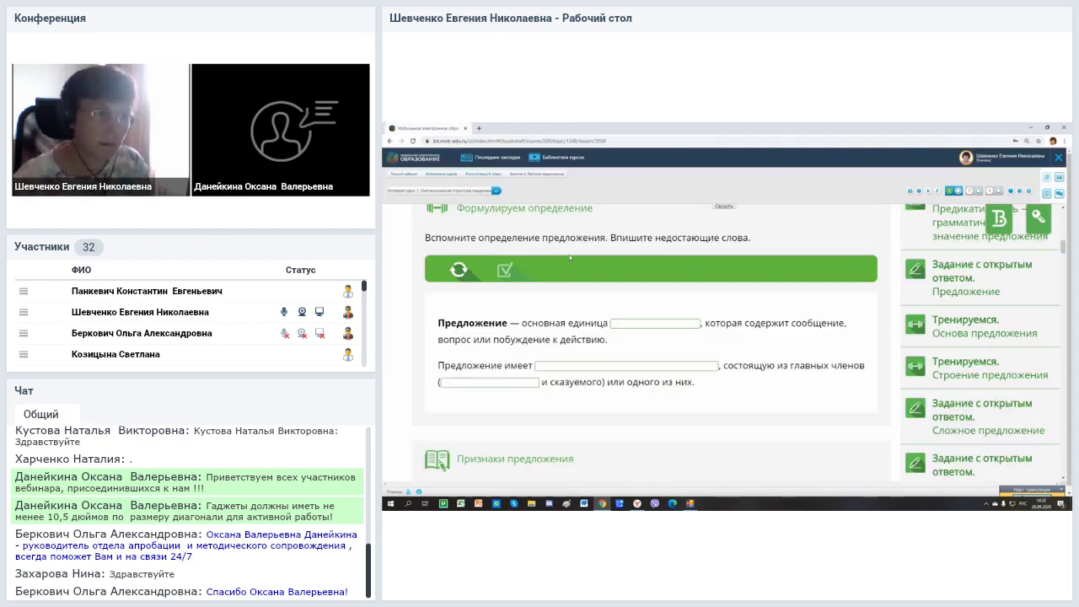
{"action": "scroll", "coordinate": [653, 252], "scroll_direction": "up", "scroll_amount": 2}
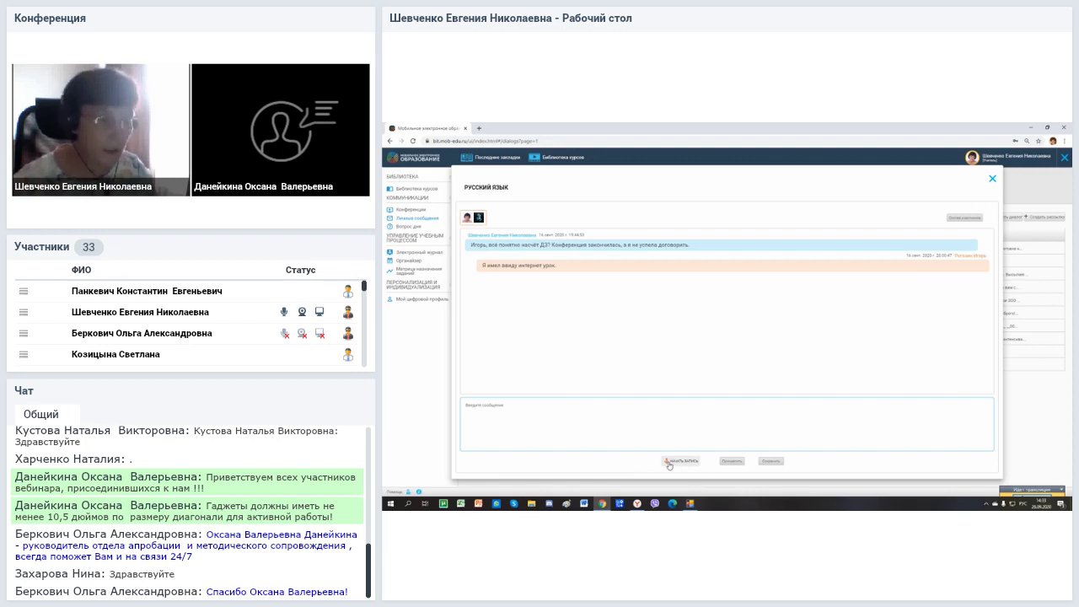
Attach a Word document from the ЕГЭ folder to a message in the «Русский язык» dialogue and close the dialogue without sending
{"action": "left_click", "coordinate": [730, 462]}
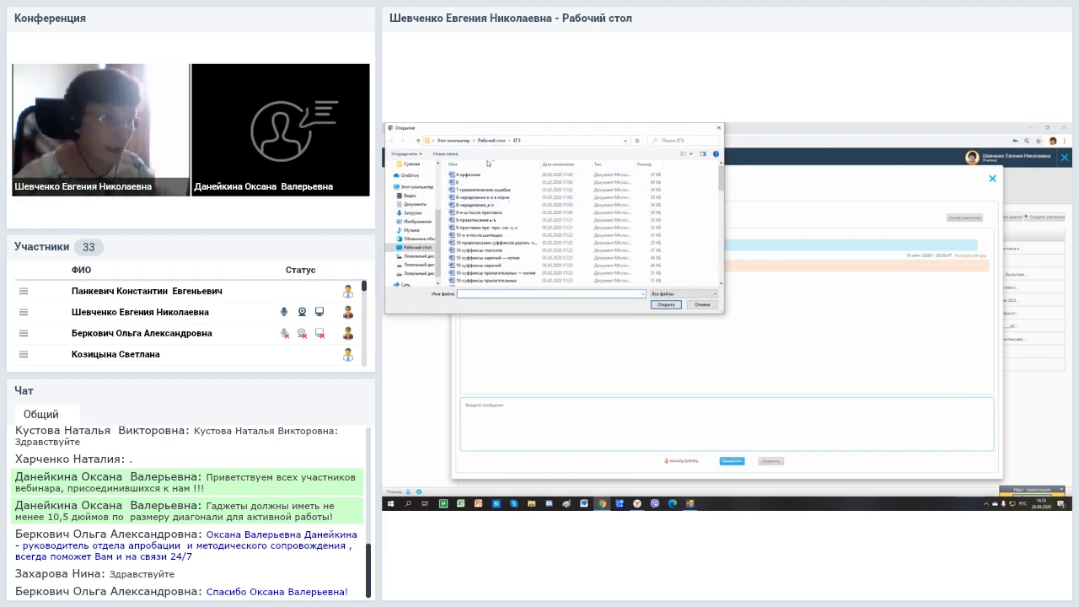
{"action": "left_click", "coordinate": [485, 175]}
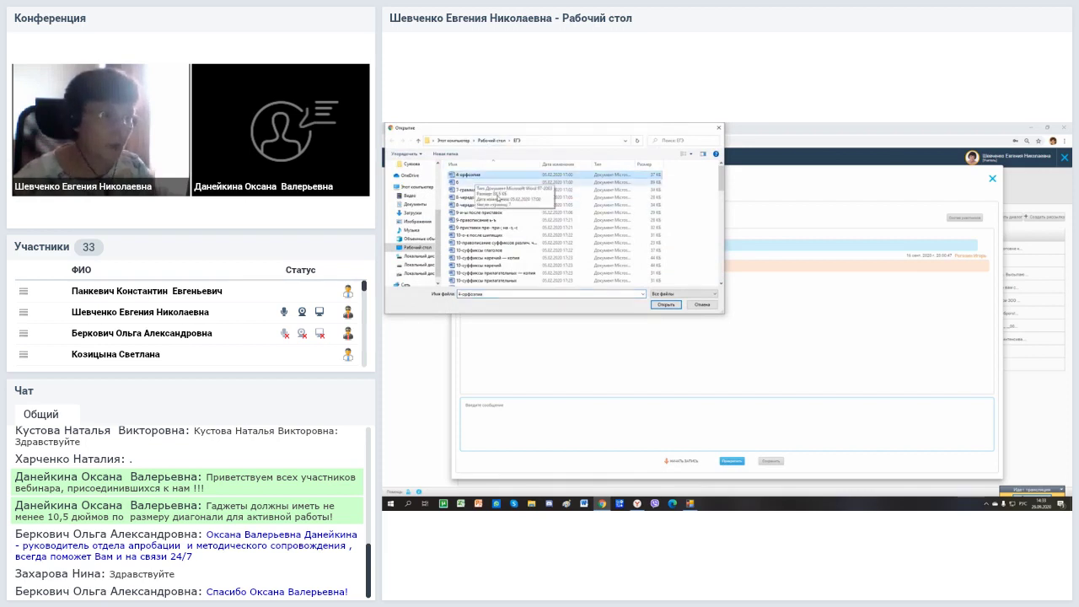
{"action": "left_click", "coordinate": [666, 304]}
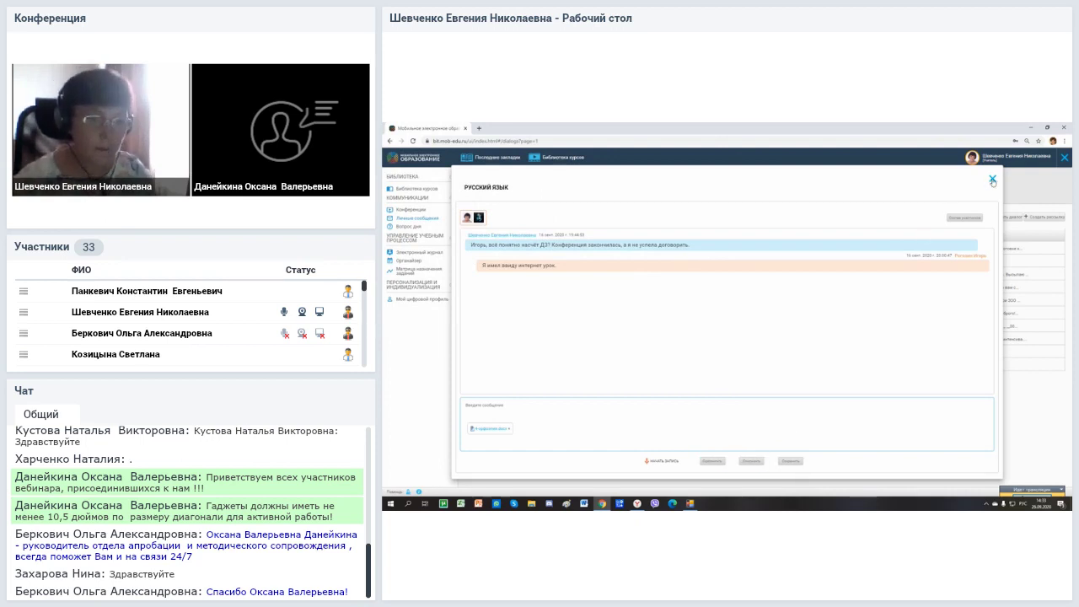
{"action": "left_click", "coordinate": [992, 179]}
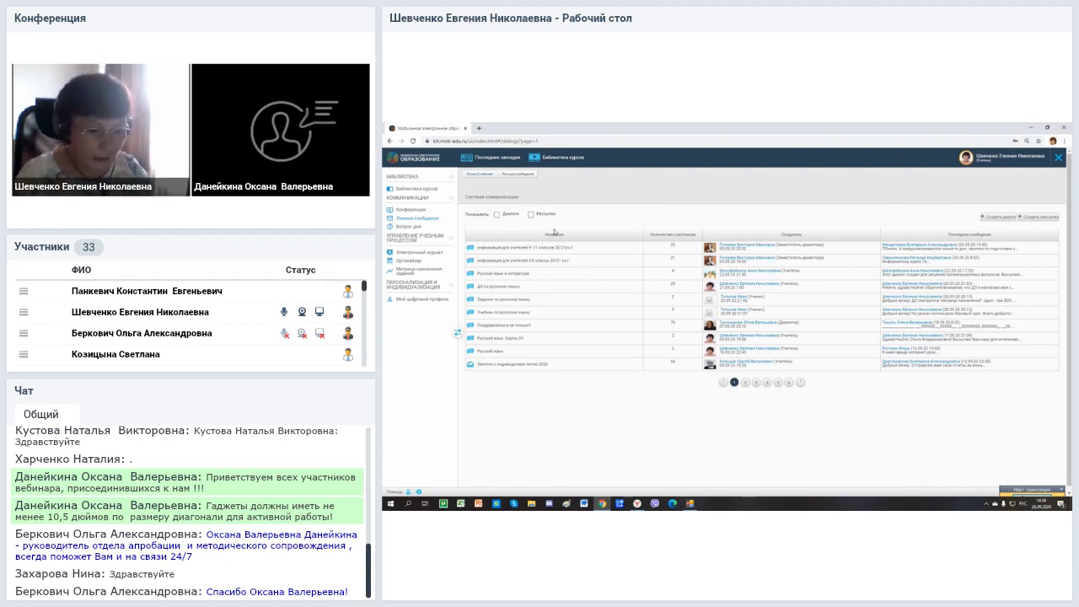
Open Интернет-урок 1 «Вариант 1» of Занятие 3 «Готовимся к ЕГЭ 2020» in the course «Готовимся к ЕГЭ. Русский язык»
{"action": "left_click", "coordinate": [557, 157]}
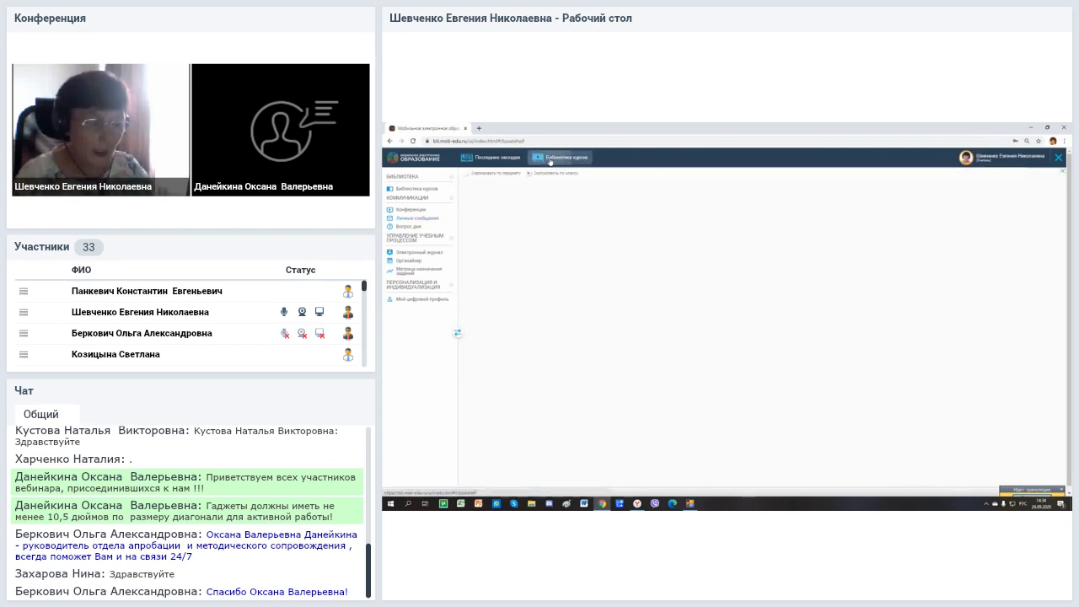
{"action": "scroll", "coordinate": [635, 349], "scroll_direction": "down", "scroll_amount": 3}
{"action": "scroll", "coordinate": [656, 335], "scroll_direction": "down", "scroll_amount": 3}
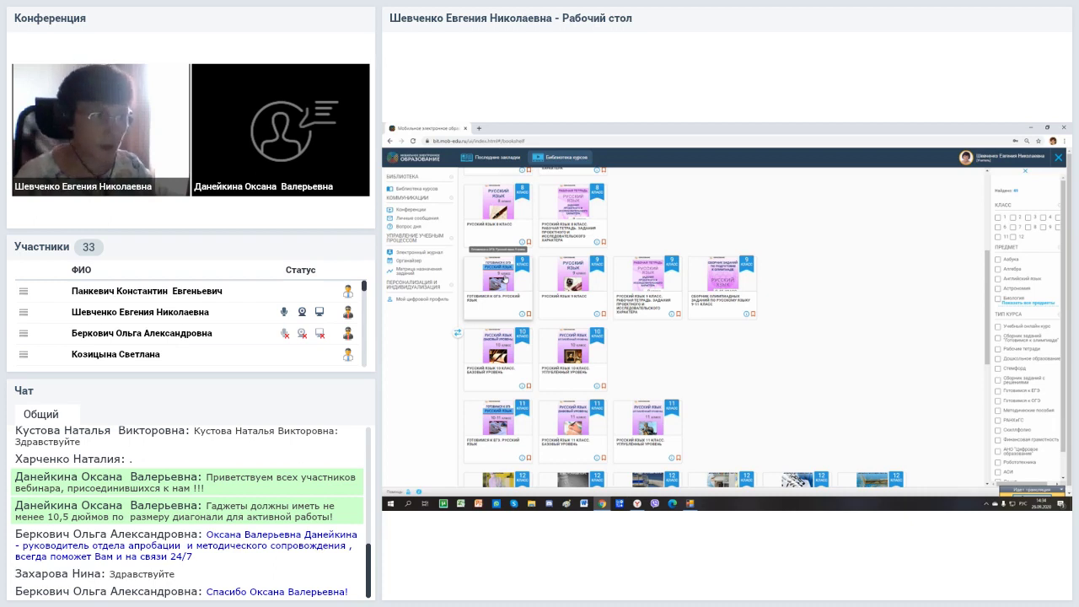
{"action": "left_click", "coordinate": [504, 435]}
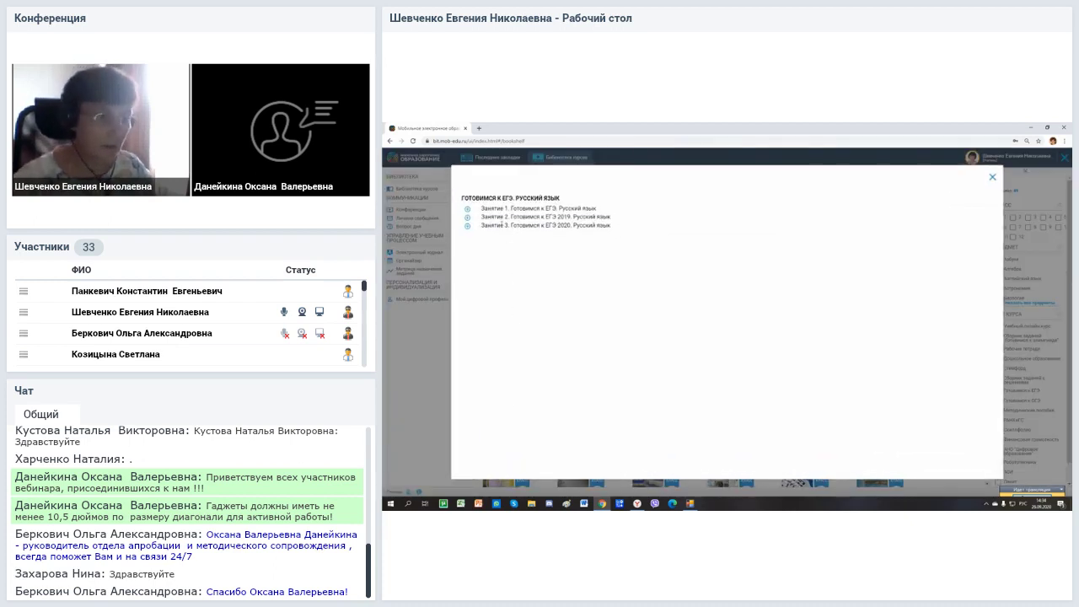
{"action": "left_click", "coordinate": [467, 227]}
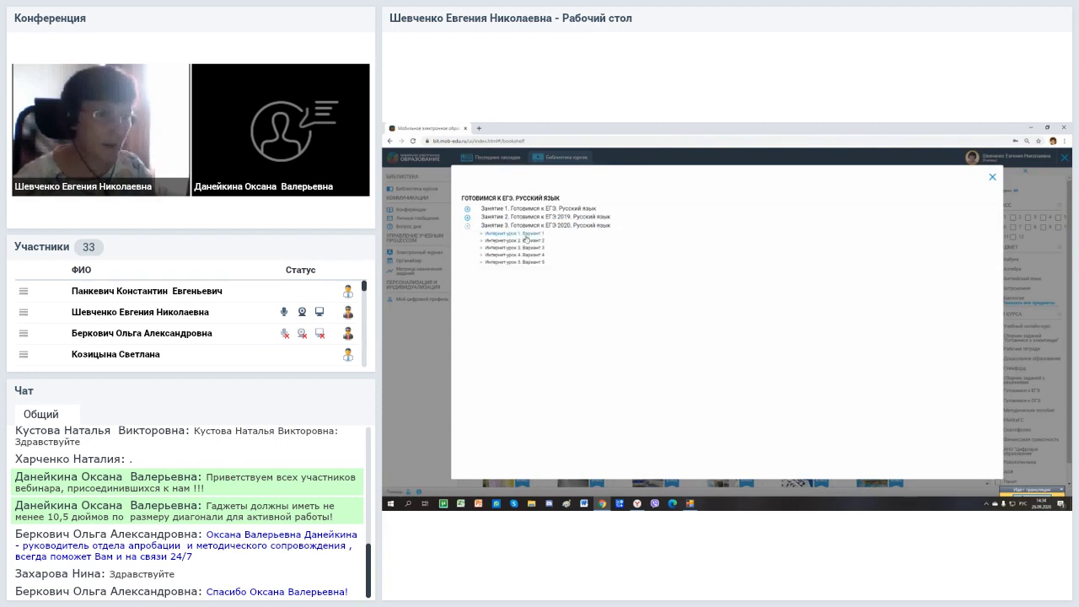
{"action": "left_click", "coordinate": [517, 236]}
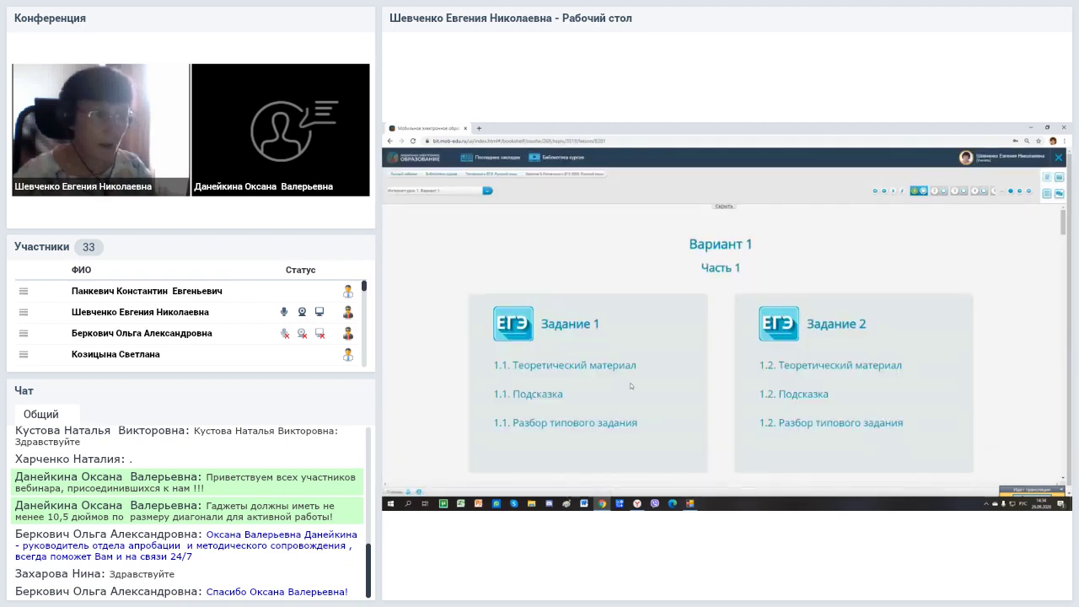
View the text and answer field of Задание 1 and its «1.1. Теоретический материал», closing each one
{"action": "left_click", "coordinate": [569, 323]}
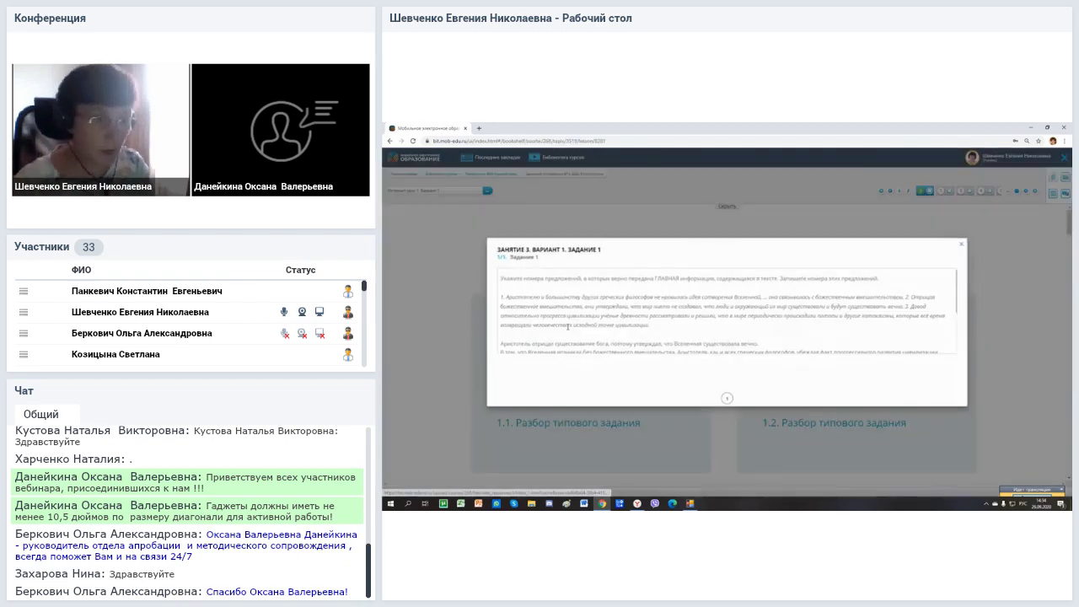
{"action": "scroll", "coordinate": [769, 332], "scroll_direction": "down", "scroll_amount": 3}
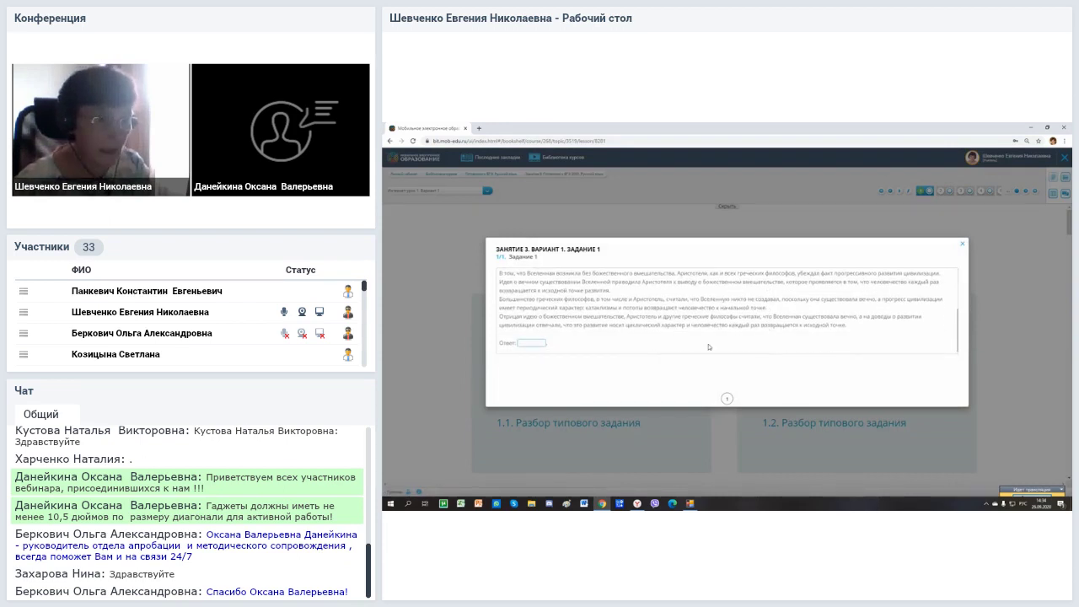
{"action": "left_click", "coordinate": [961, 244]}
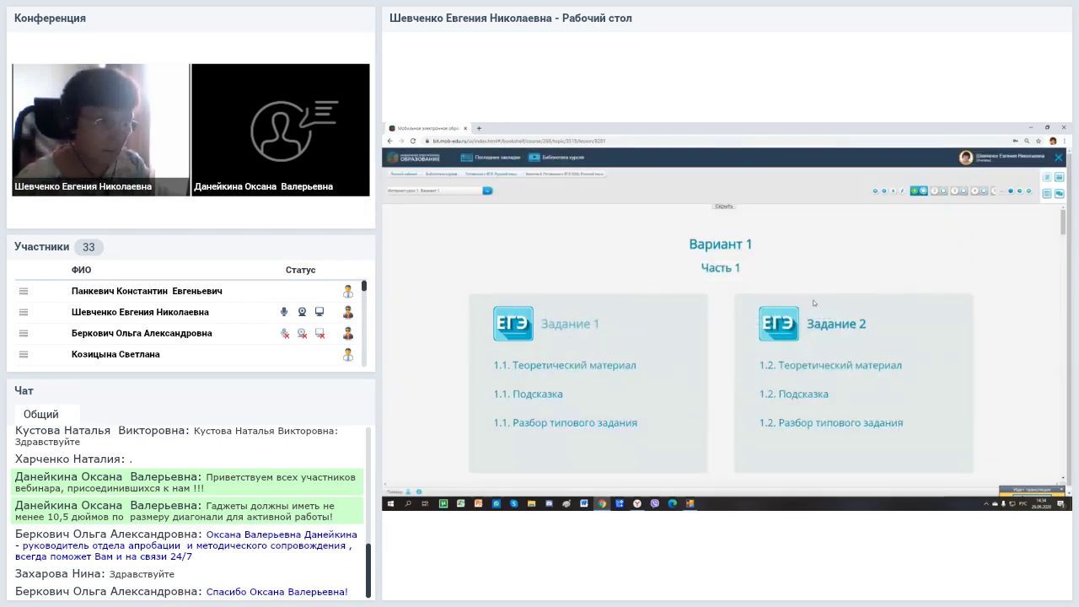
{"action": "left_click", "coordinate": [568, 366]}
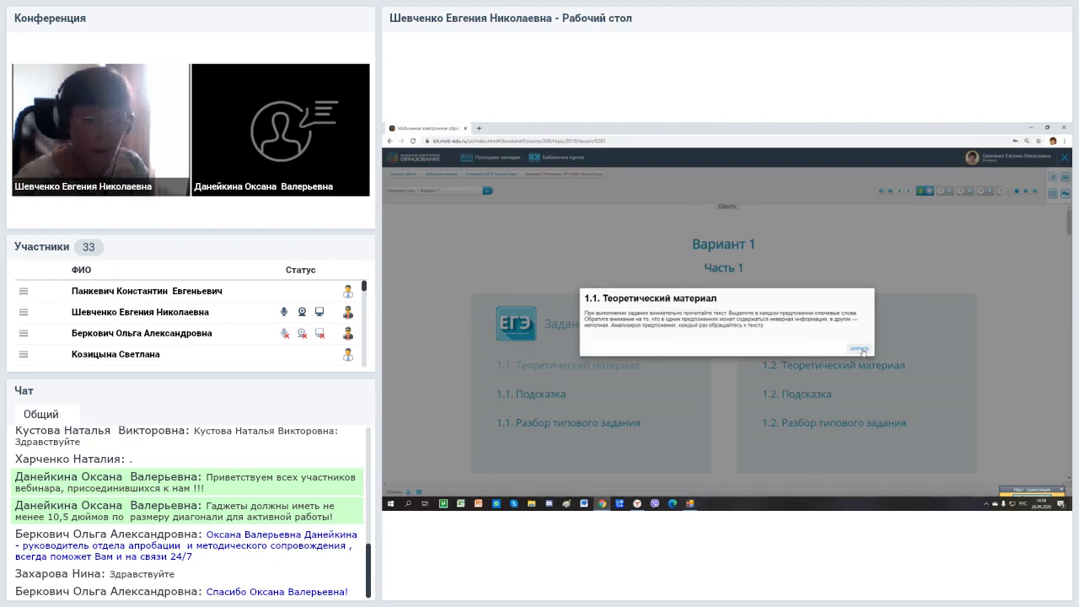
{"action": "left_click", "coordinate": [860, 349]}
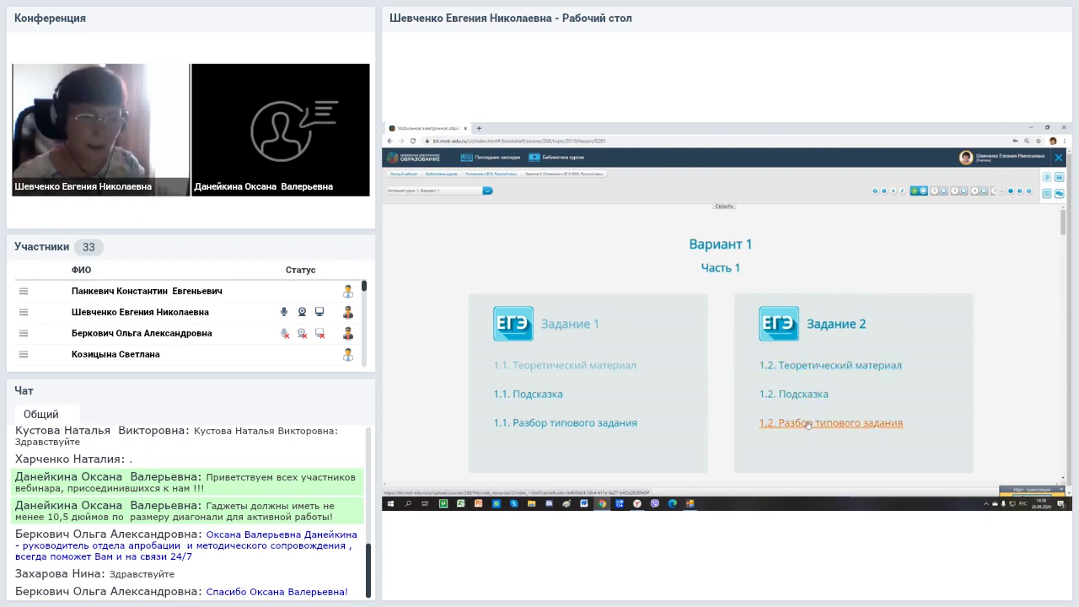
Read the worked example «1.2. Разбор типового задания» under Задание 2 and close it
{"action": "scroll", "coordinate": [808, 418], "scroll_direction": "down", "scroll_amount": 1}
{"action": "scroll", "coordinate": [808, 419], "scroll_direction": "down", "scroll_amount": 1}
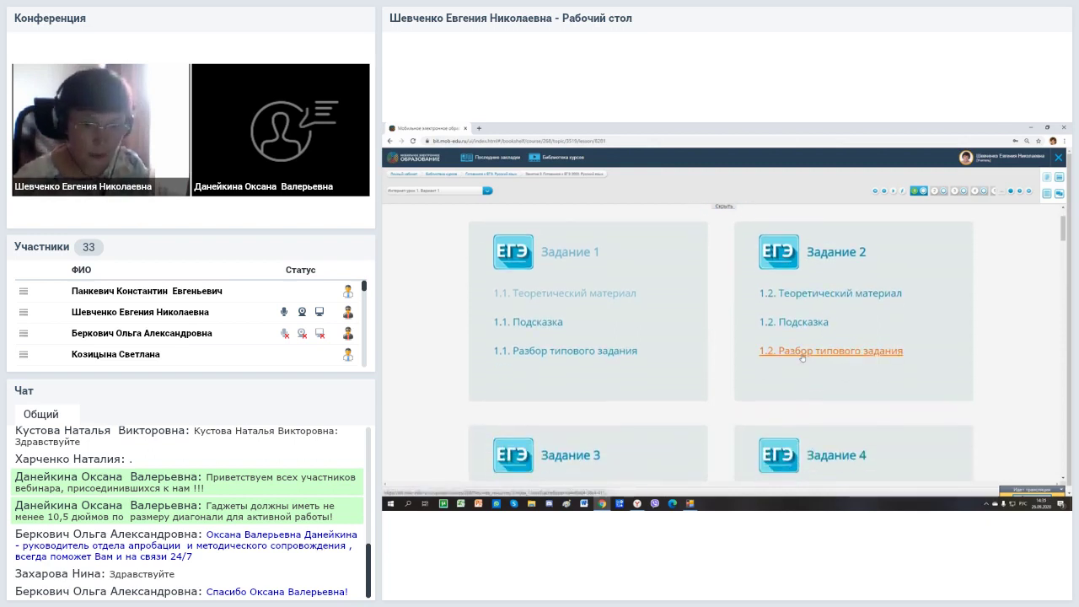
{"action": "left_click", "coordinate": [802, 352]}
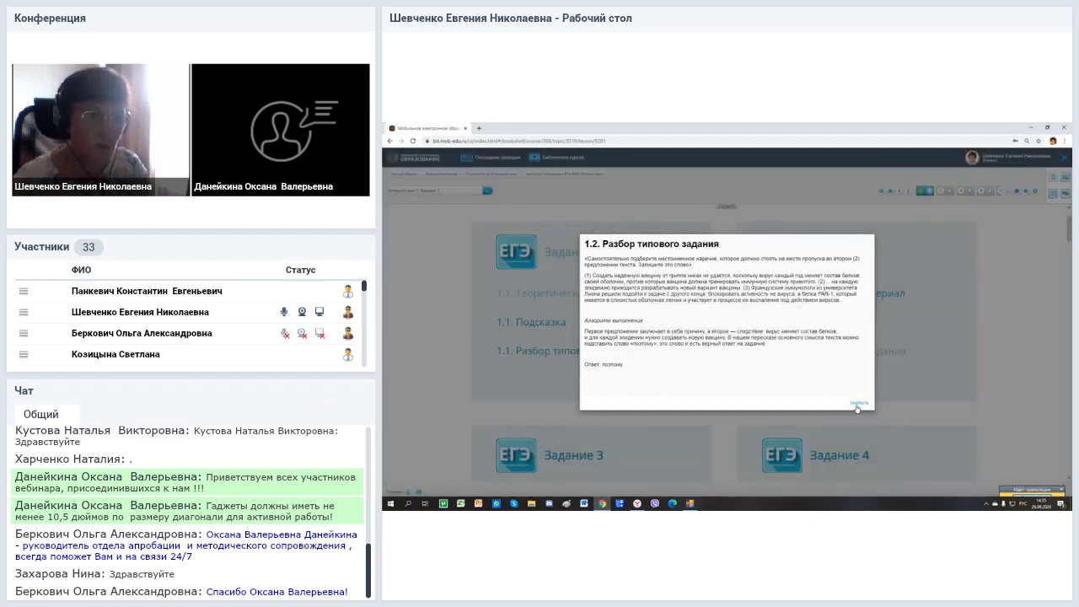
{"action": "left_click", "coordinate": [858, 404]}
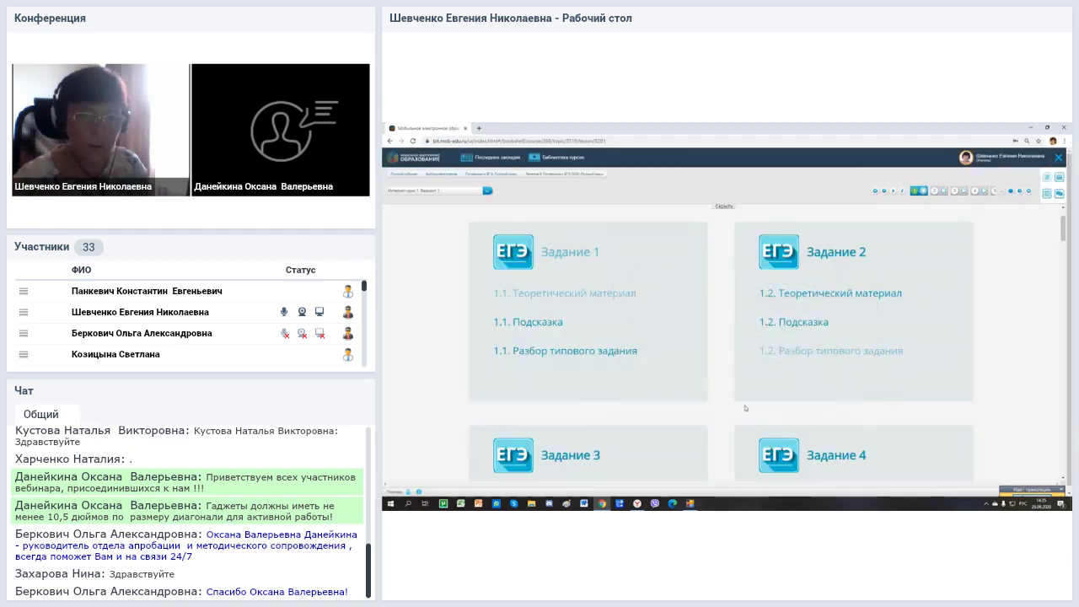
Read through the spelling rules table in «1.14. Теоретический материал» under Задание 14 and close it
{"action": "scroll", "coordinate": [745, 408], "scroll_direction": "down", "scroll_amount": 5}
{"action": "scroll", "coordinate": [744, 408], "scroll_direction": "down", "scroll_amount": 5}
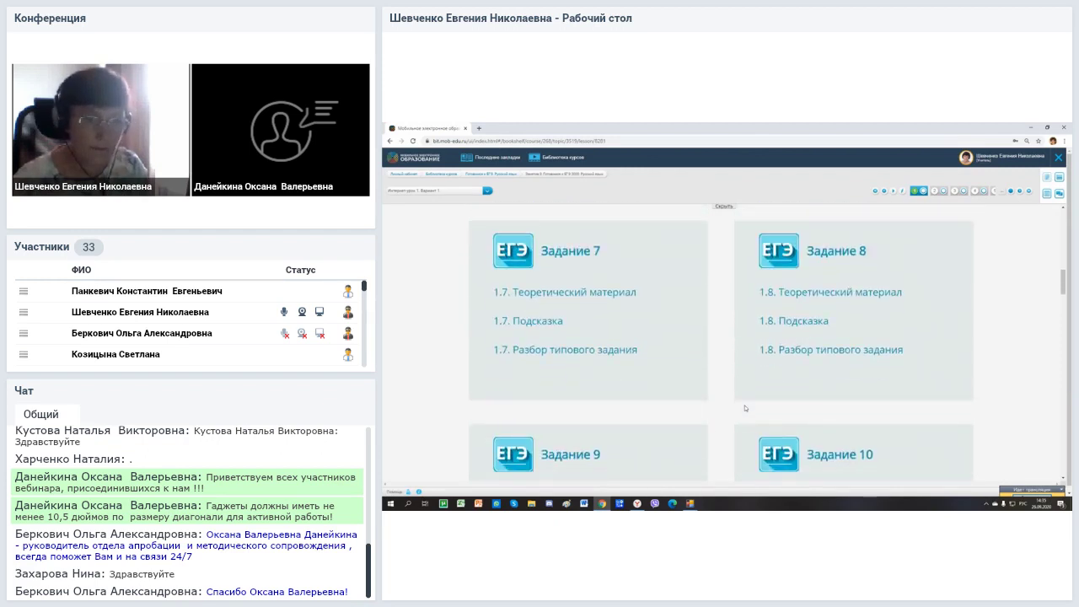
{"action": "scroll", "coordinate": [745, 408], "scroll_direction": "down", "scroll_amount": 5}
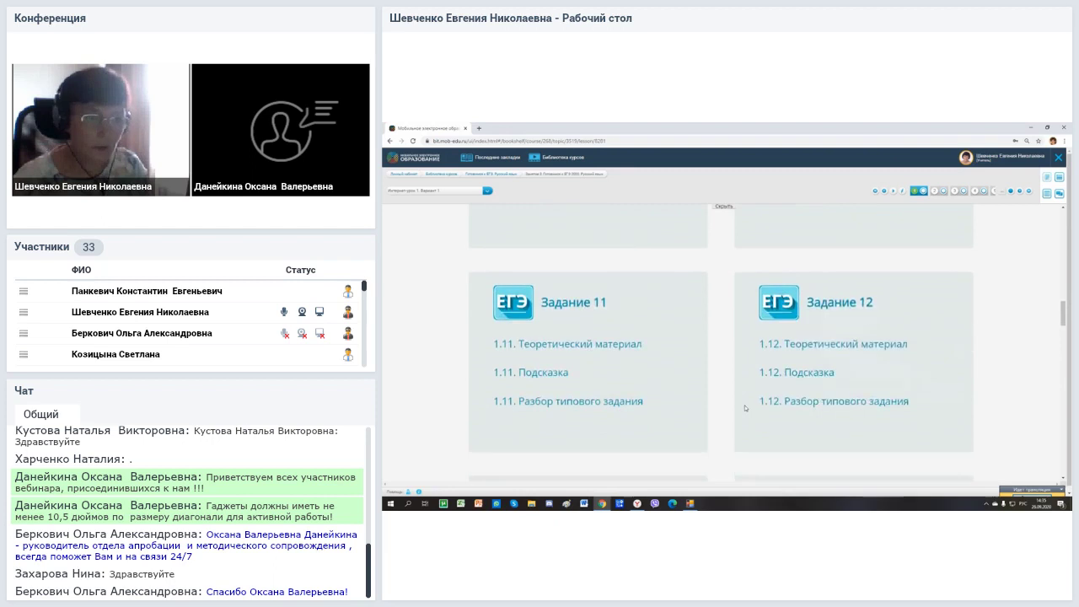
{"action": "scroll", "coordinate": [745, 408], "scroll_direction": "down", "scroll_amount": 3}
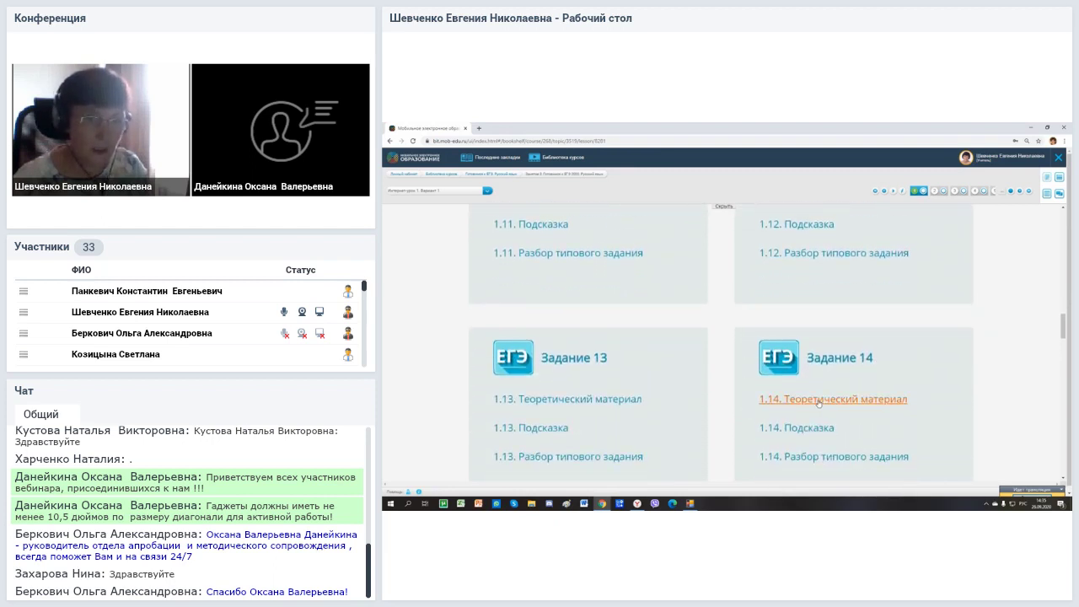
{"action": "left_click", "coordinate": [818, 401]}
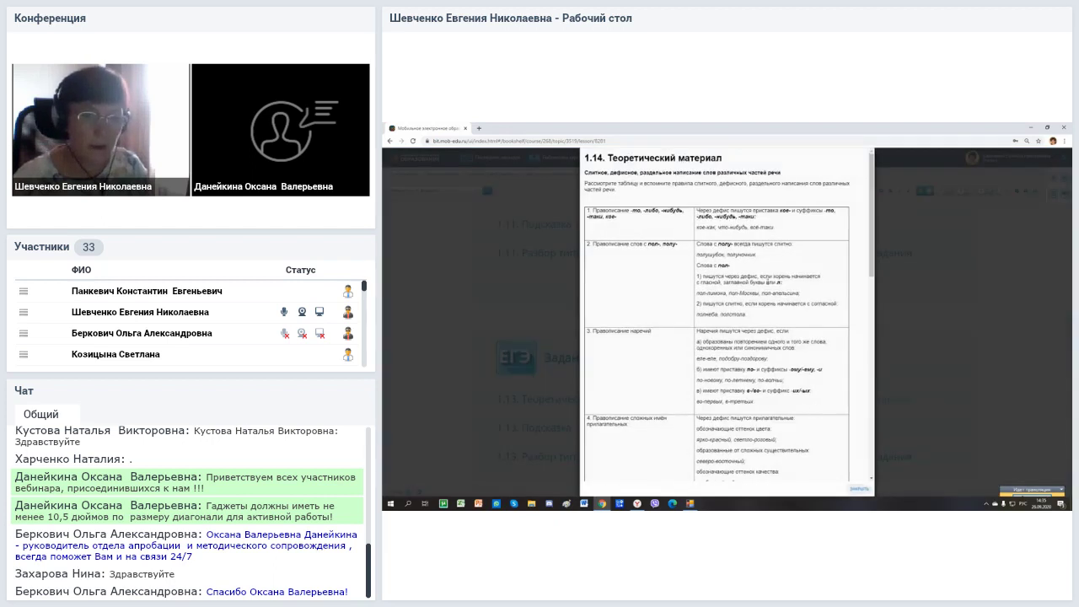
{"action": "scroll", "coordinate": [769, 402], "scroll_direction": "down", "scroll_amount": 10}
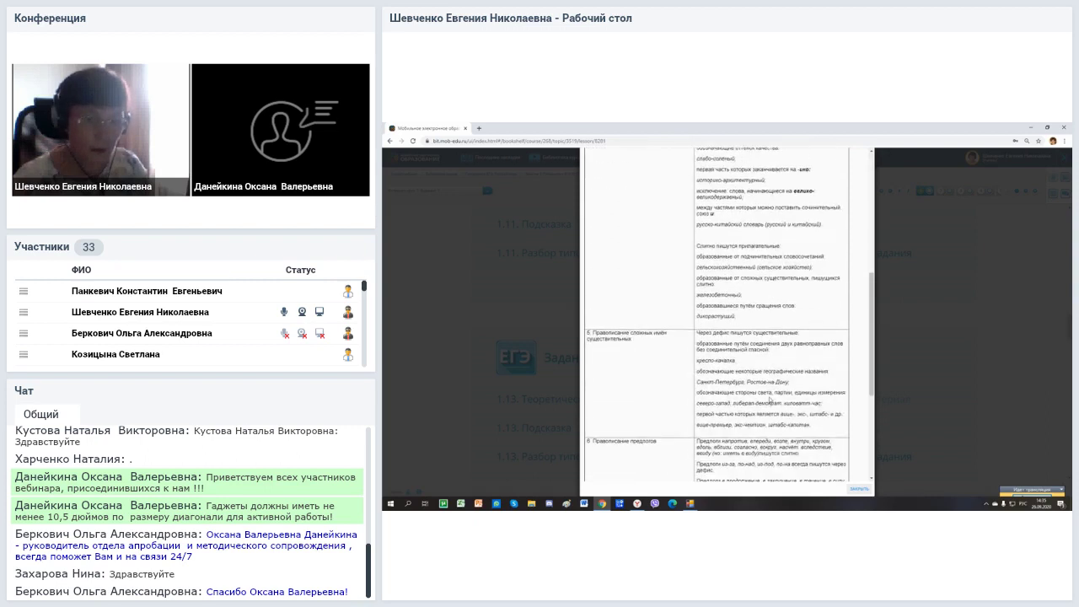
{"action": "scroll", "coordinate": [769, 400], "scroll_direction": "down", "scroll_amount": 5}
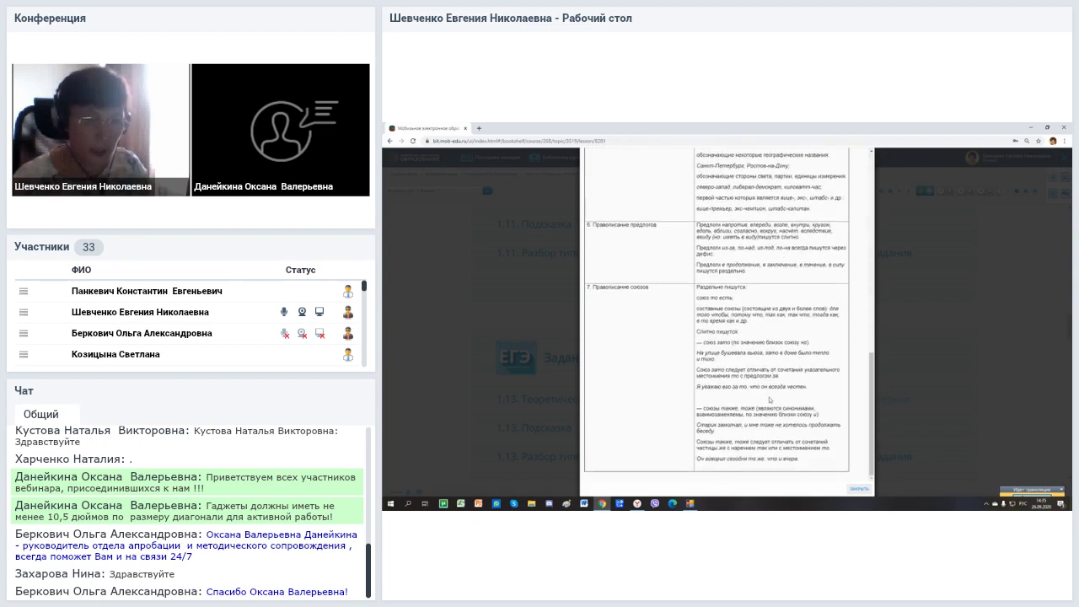
{"action": "left_click", "coordinate": [857, 489]}
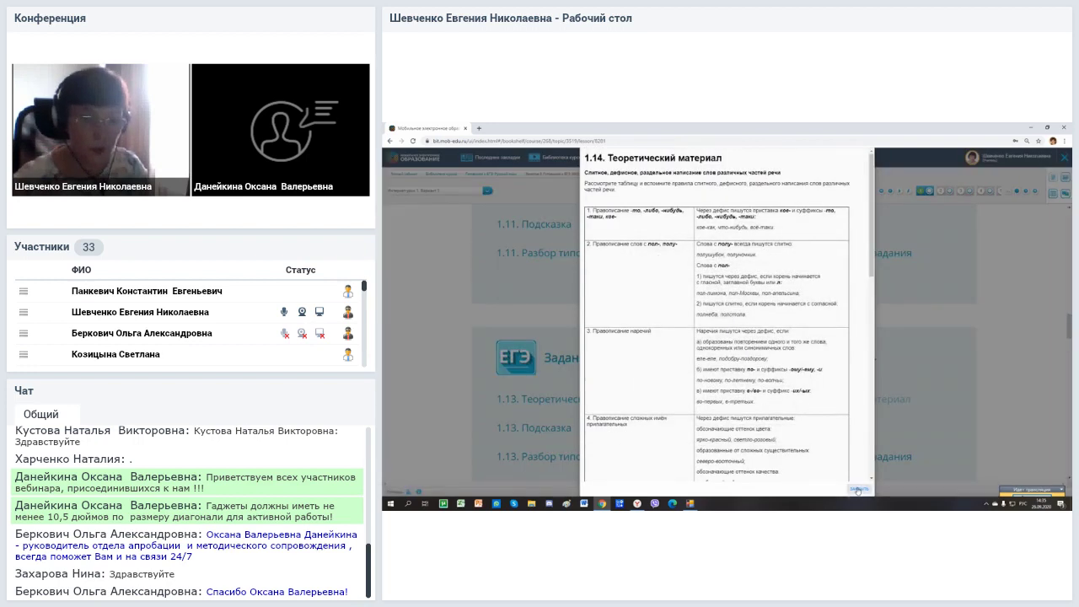
Look through the remaining Часть 1 tasks of Вариант 1 down to the beginning of Часть 2
{"action": "scroll", "coordinate": [863, 431], "scroll_direction": "down", "scroll_amount": 2}
{"action": "scroll", "coordinate": [863, 432], "scroll_direction": "down", "scroll_amount": 6}
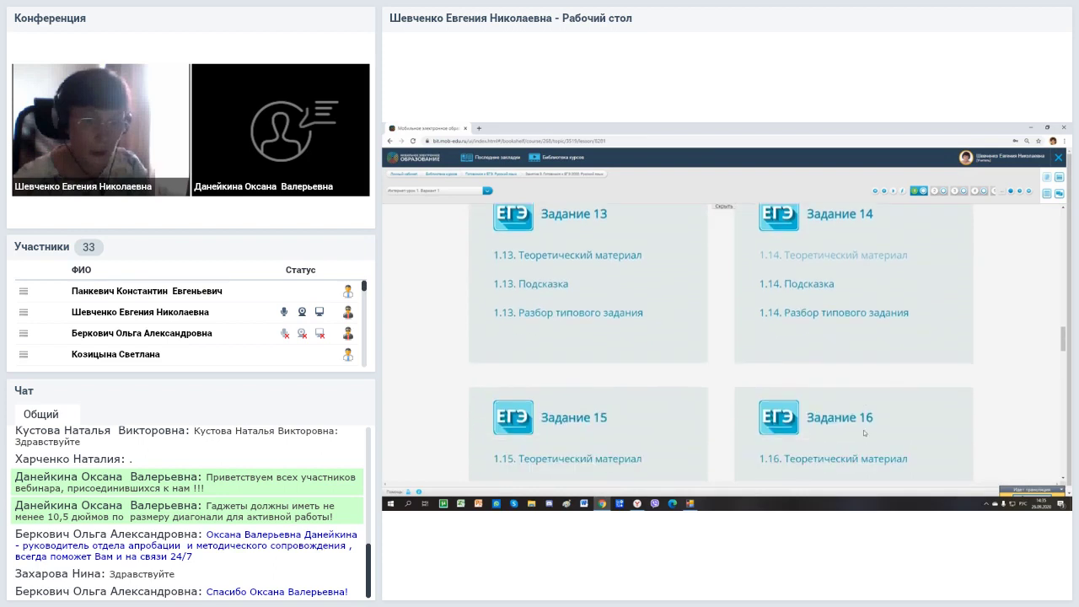
{"action": "scroll", "coordinate": [864, 432], "scroll_direction": "down", "scroll_amount": 2}
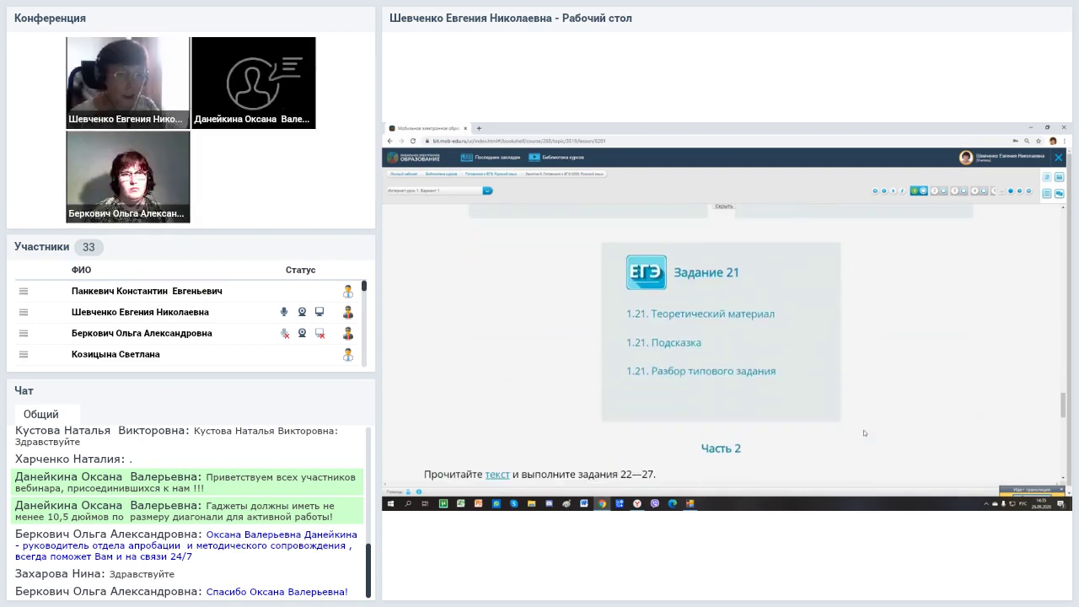
View the reading text linked for задания 22—27 under Часть 2 and close it
{"action": "scroll", "coordinate": [864, 433], "scroll_direction": "down", "scroll_amount": 3}
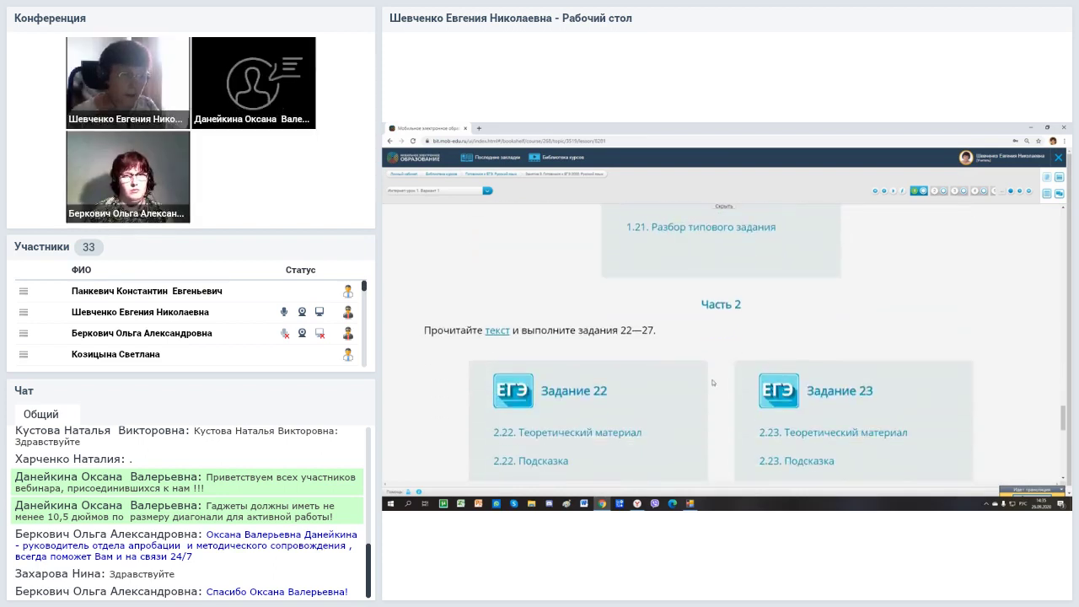
{"action": "left_click", "coordinate": [496, 258]}
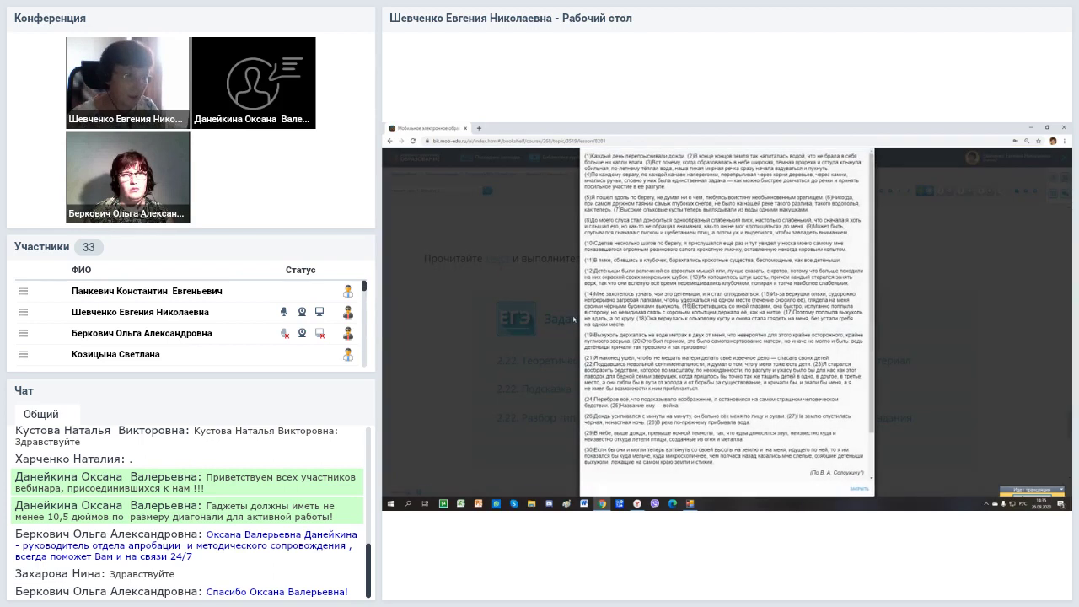
{"action": "left_click", "coordinate": [859, 489]}
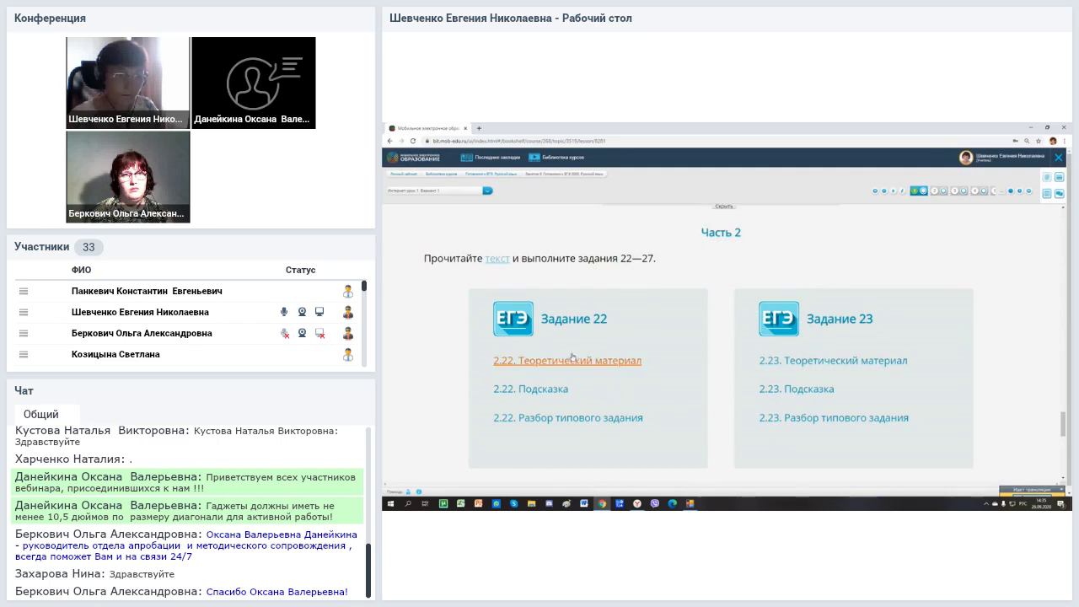
View the essay assignment of Задание 27 together with its linked source text, and close both
{"action": "scroll", "coordinate": [590, 365], "scroll_direction": "down", "scroll_amount": 5}
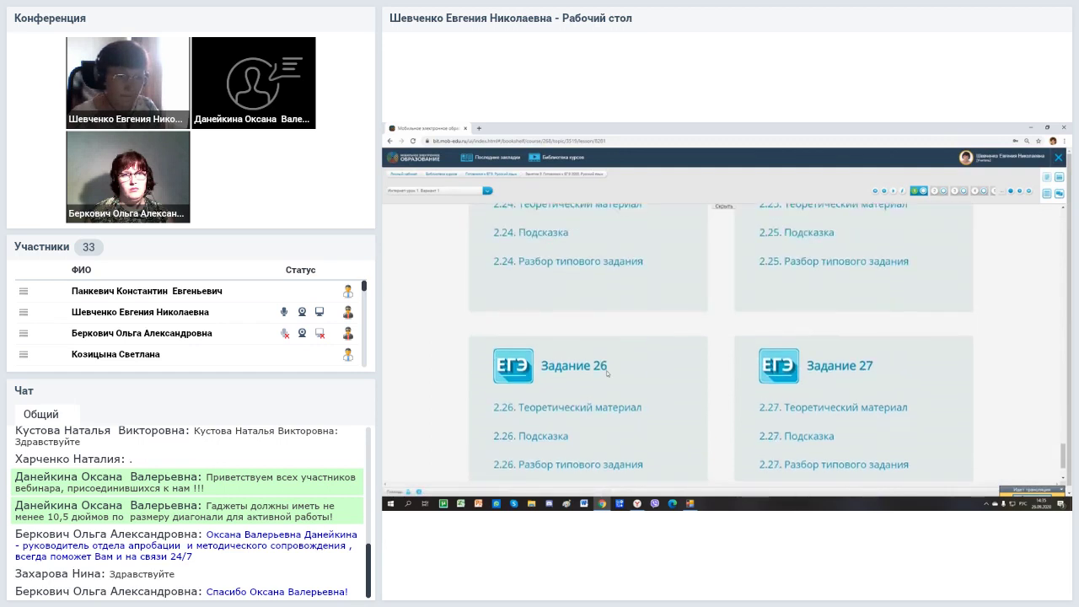
{"action": "scroll", "coordinate": [607, 373], "scroll_direction": "down", "scroll_amount": 2}
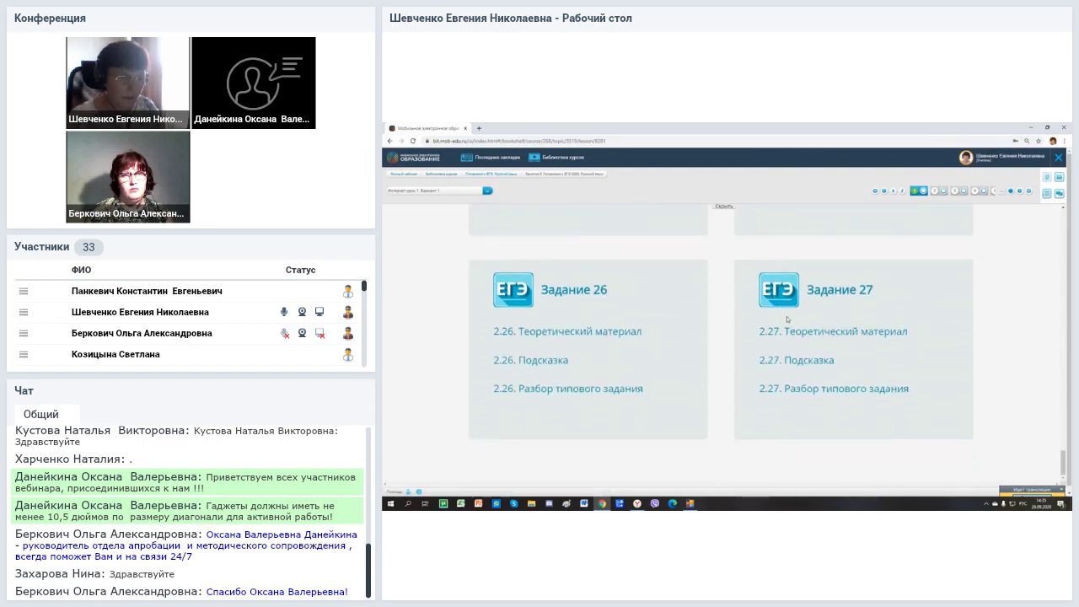
{"action": "left_click", "coordinate": [836, 290]}
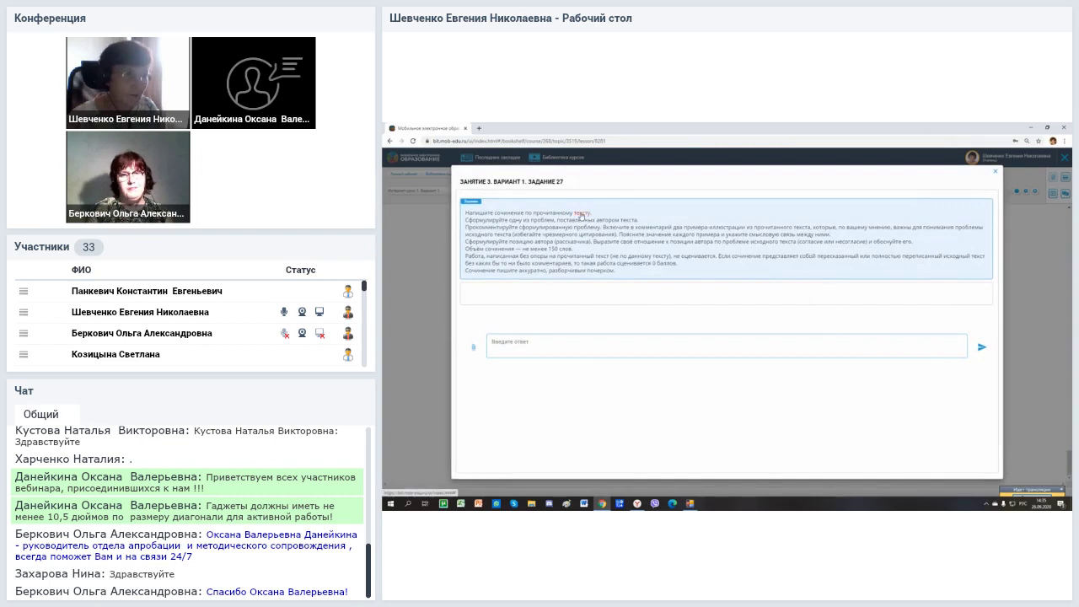
{"action": "left_click", "coordinate": [582, 216]}
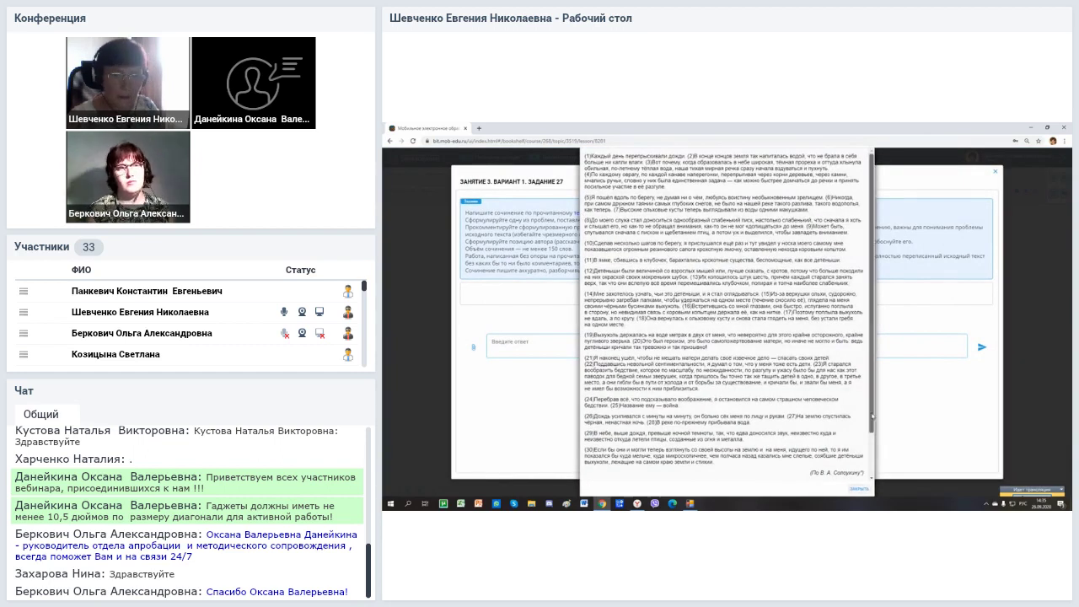
{"action": "scroll", "coordinate": [872, 416], "scroll_direction": "down", "scroll_amount": 2}
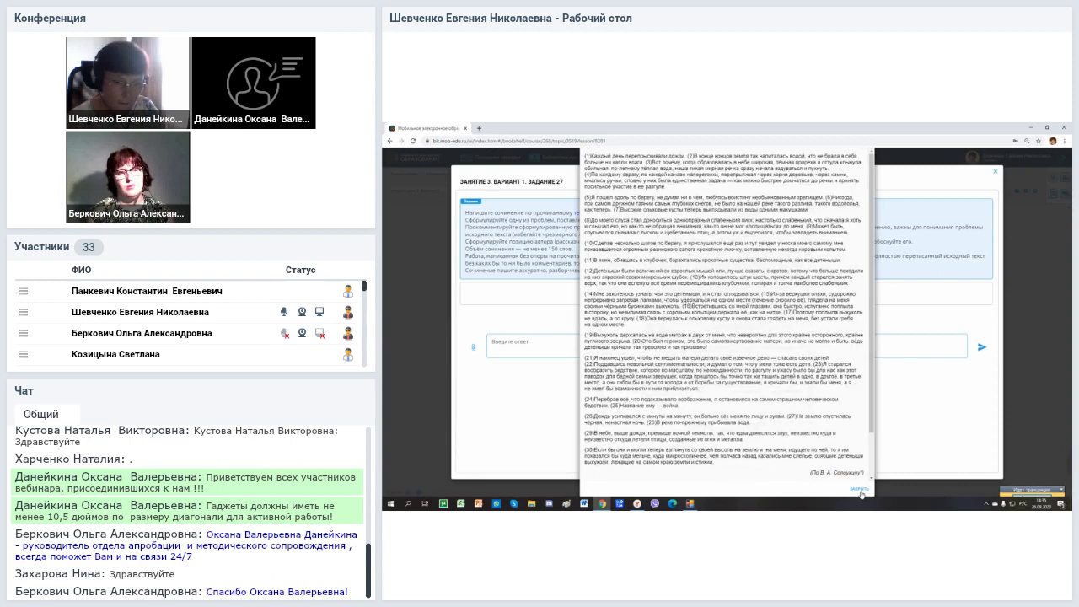
{"action": "left_click", "coordinate": [859, 489]}
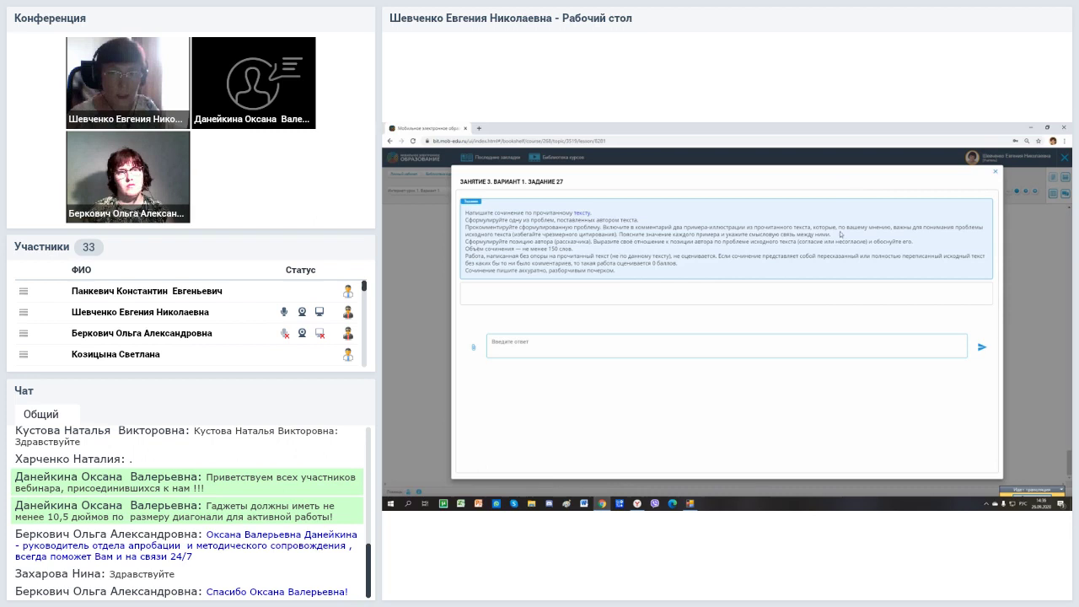
{"action": "left_click", "coordinate": [996, 175]}
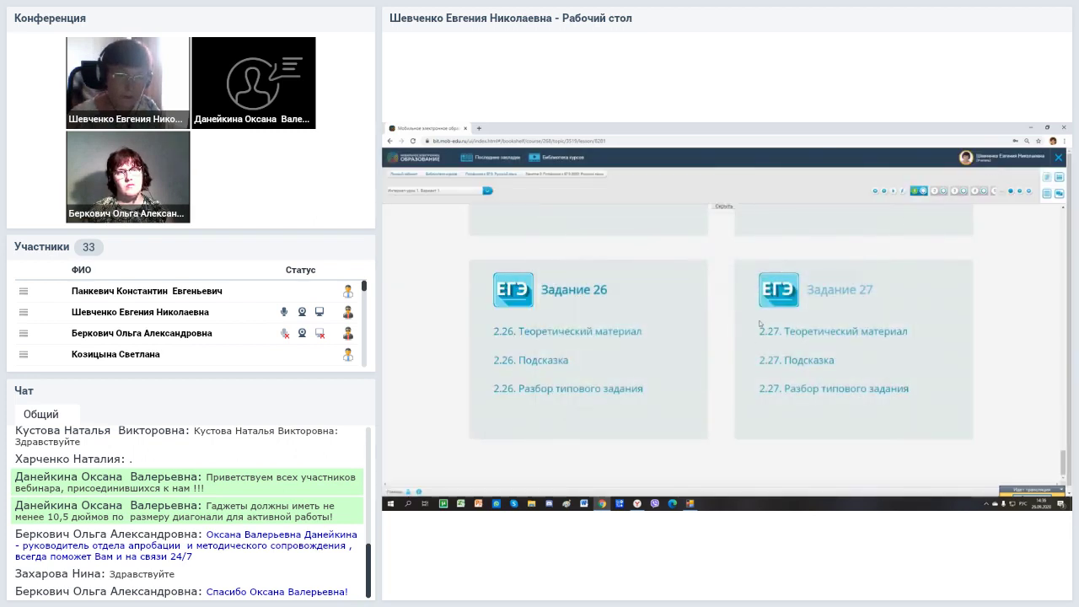
Read through «2.27. Теоретический материал» under Задание 27 and close it
{"action": "left_click", "coordinate": [817, 334]}
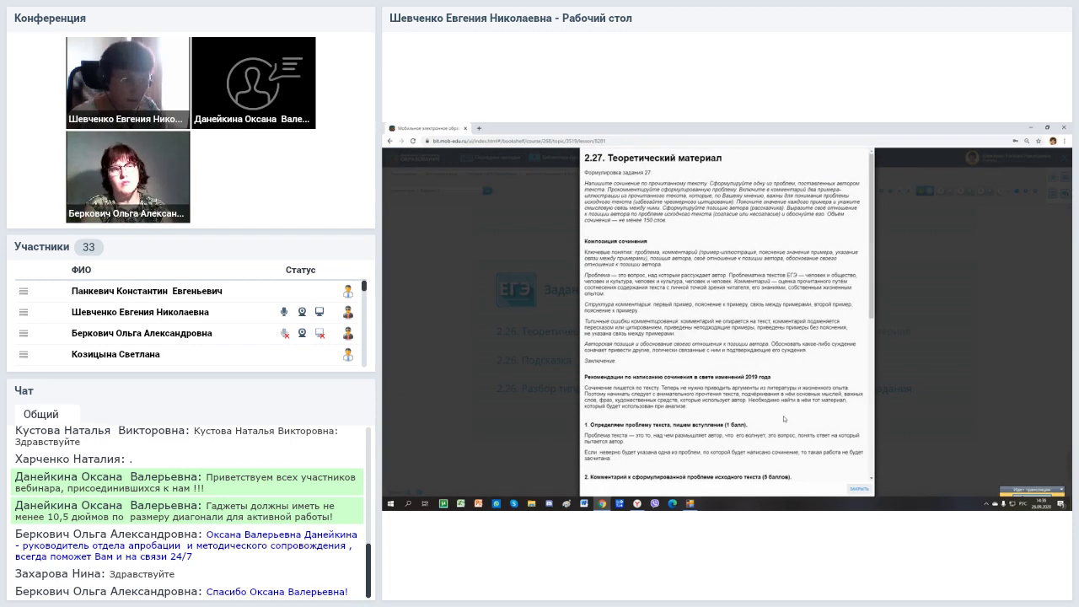
{"action": "scroll", "coordinate": [783, 419], "scroll_direction": "down", "scroll_amount": 5}
{"action": "scroll", "coordinate": [783, 419], "scroll_direction": "down", "scroll_amount": 2}
{"action": "scroll", "coordinate": [783, 419], "scroll_direction": "up", "scroll_amount": 8}
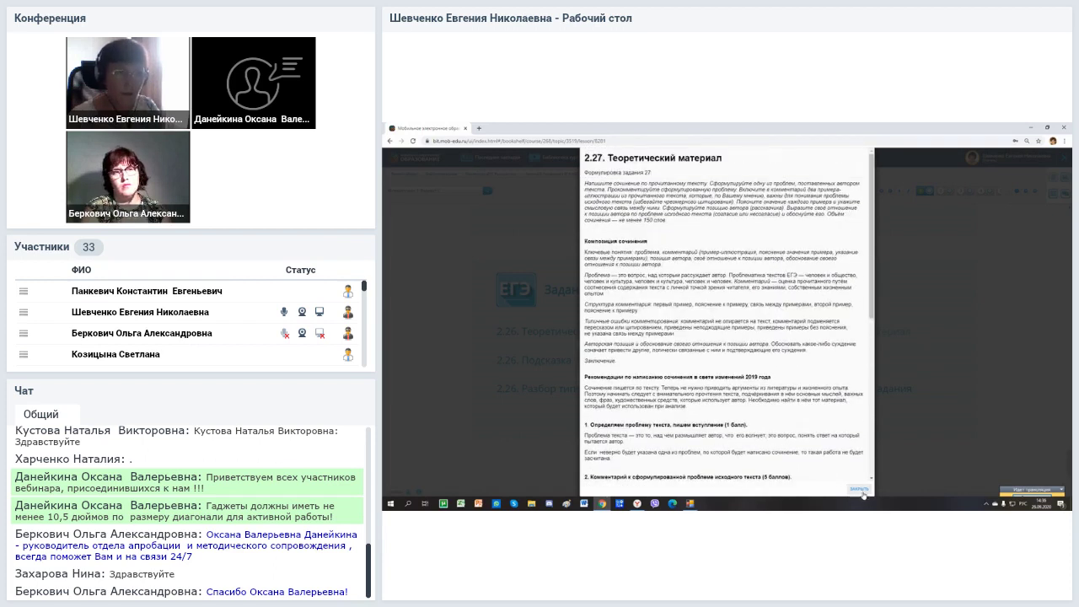
{"action": "left_click", "coordinate": [859, 489]}
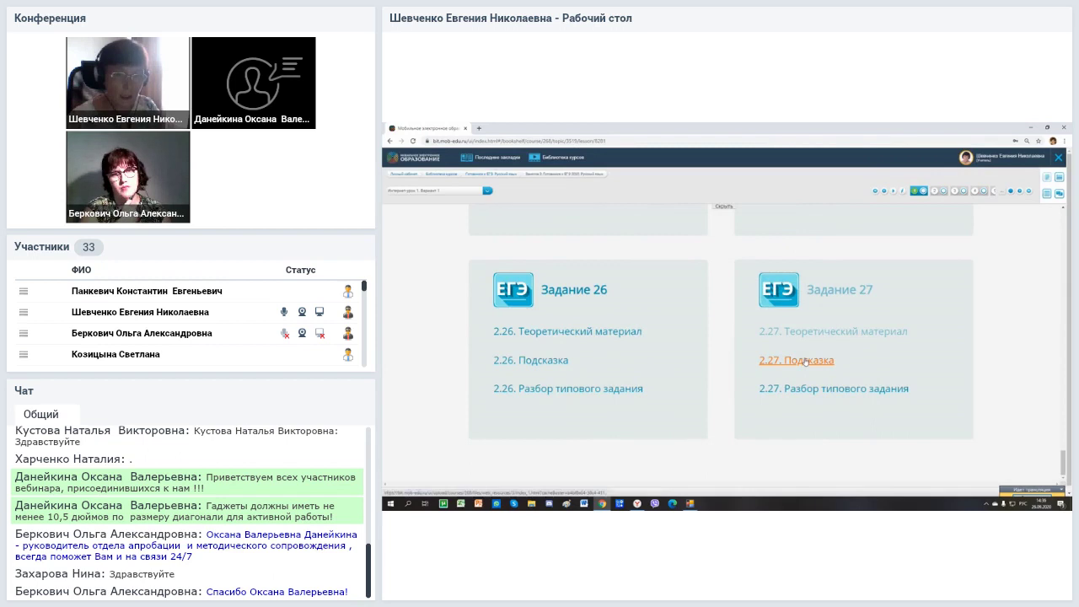
Read «2.27. Подсказка» and «2.27. Разбор типового задания» under Задание 27, closing each one
{"action": "left_click", "coordinate": [805, 362]}
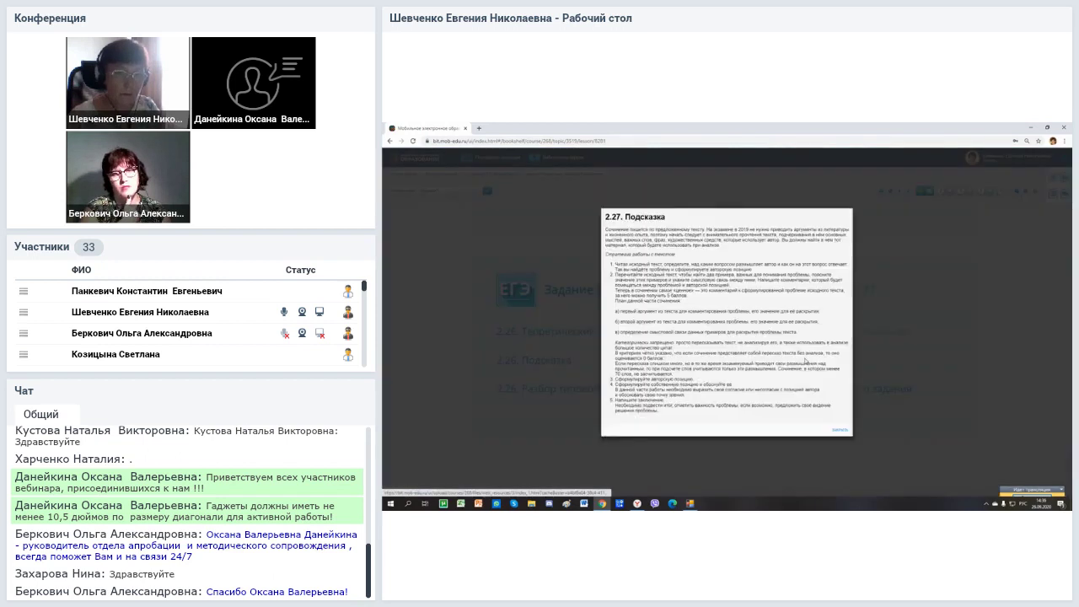
{"action": "left_click", "coordinate": [860, 450]}
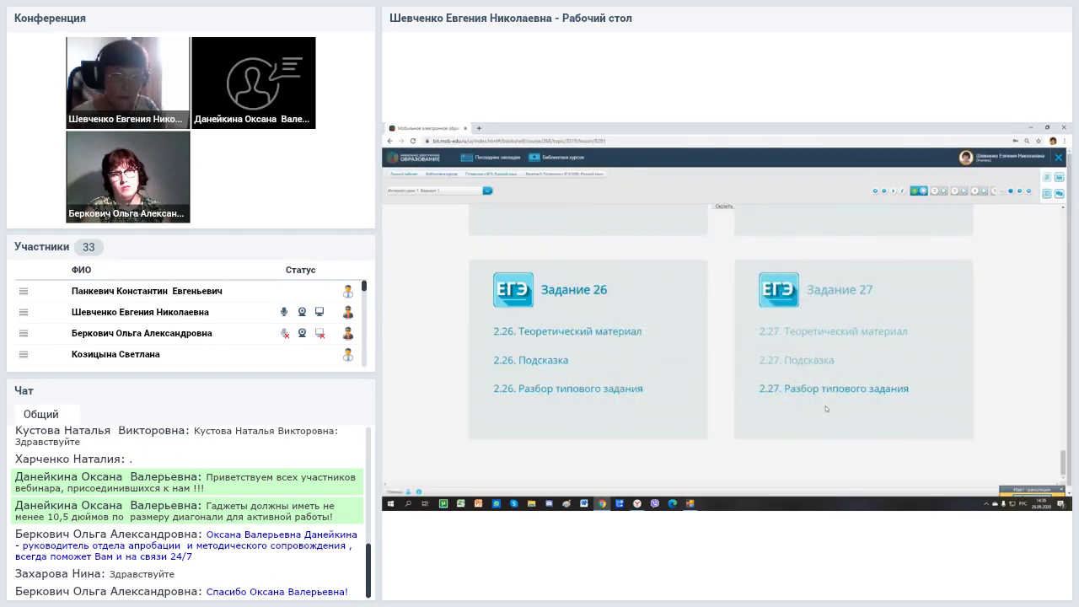
{"action": "left_click", "coordinate": [813, 395]}
{"action": "scroll", "coordinate": [813, 395], "scroll_direction": "down", "scroll_amount": 15}
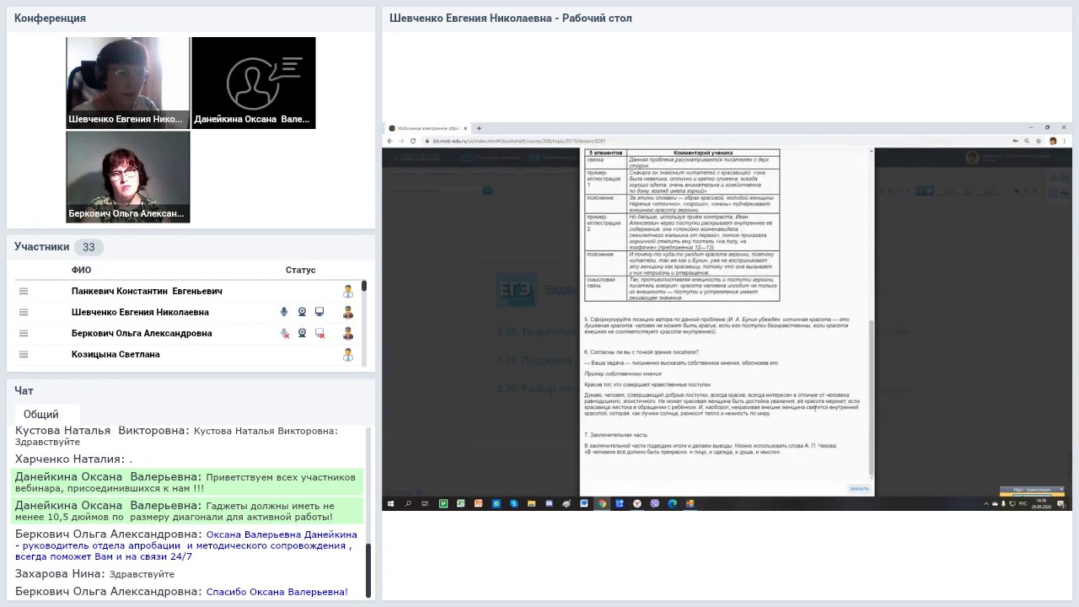
{"action": "left_click", "coordinate": [853, 489]}
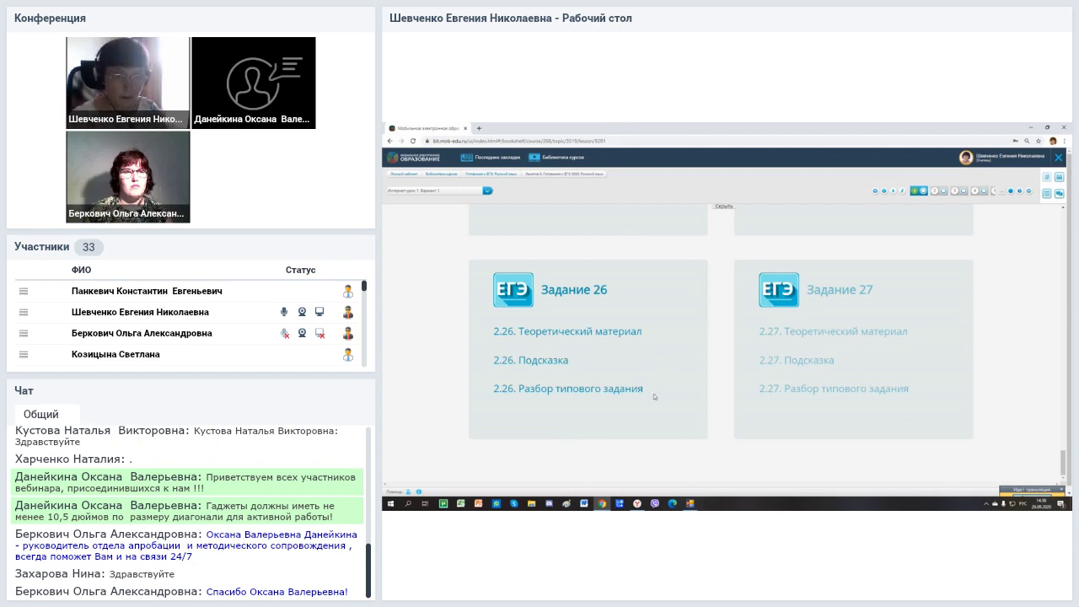
Leave the ЕГЭ variant for its course contents and close them to return to the course library
{"action": "scroll", "coordinate": [655, 396], "scroll_direction": "up", "scroll_amount": 6}
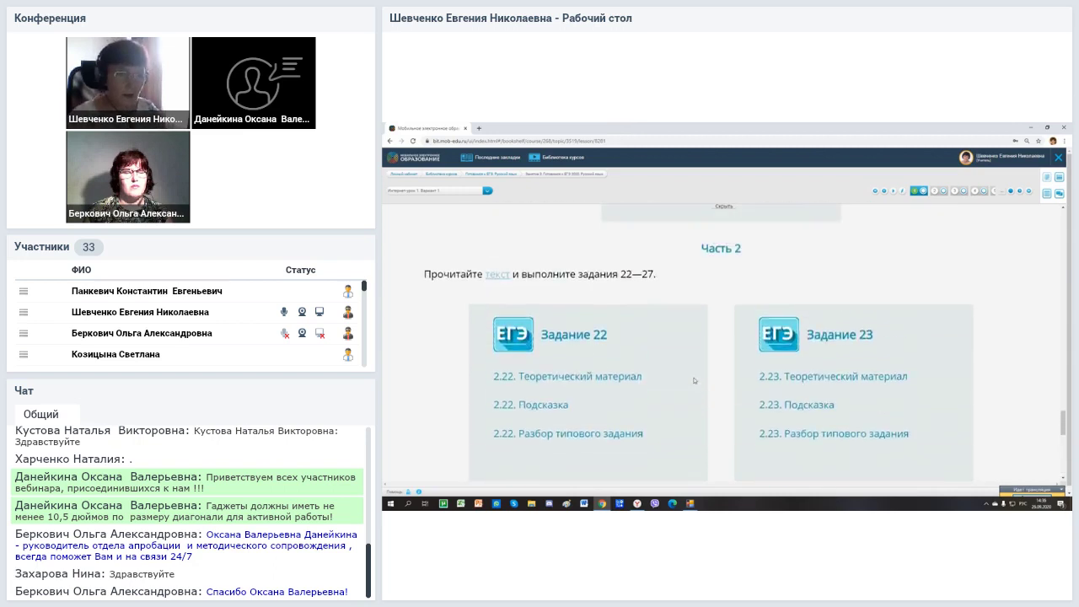
{"action": "scroll", "coordinate": [694, 380], "scroll_direction": "up", "scroll_amount": 1}
{"action": "scroll", "coordinate": [695, 380], "scroll_direction": "up", "scroll_amount": 10}
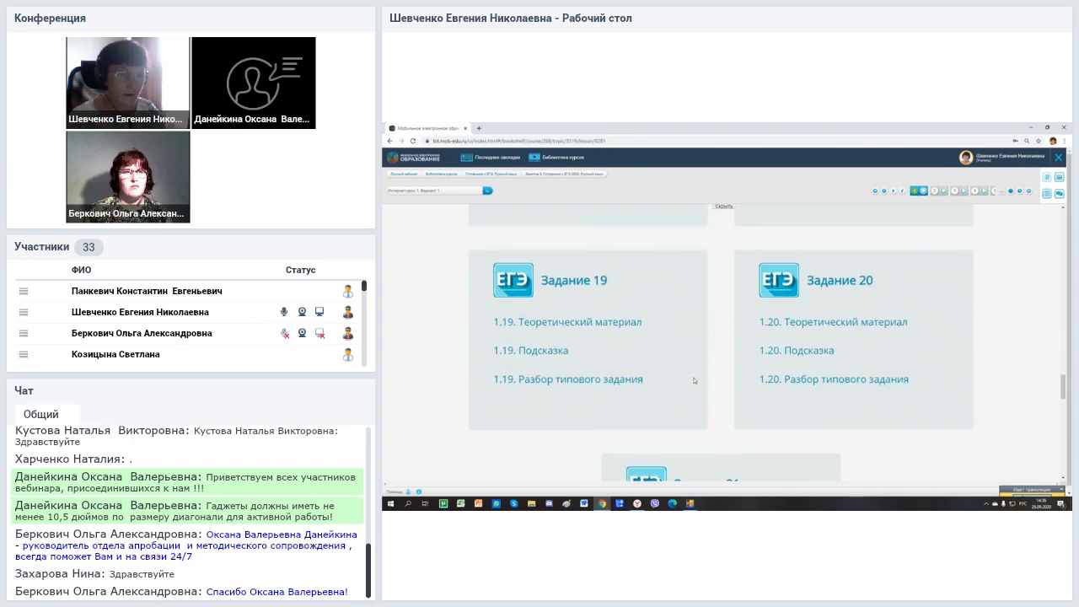
{"action": "scroll", "coordinate": [695, 380], "scroll_direction": "up", "scroll_amount": 4}
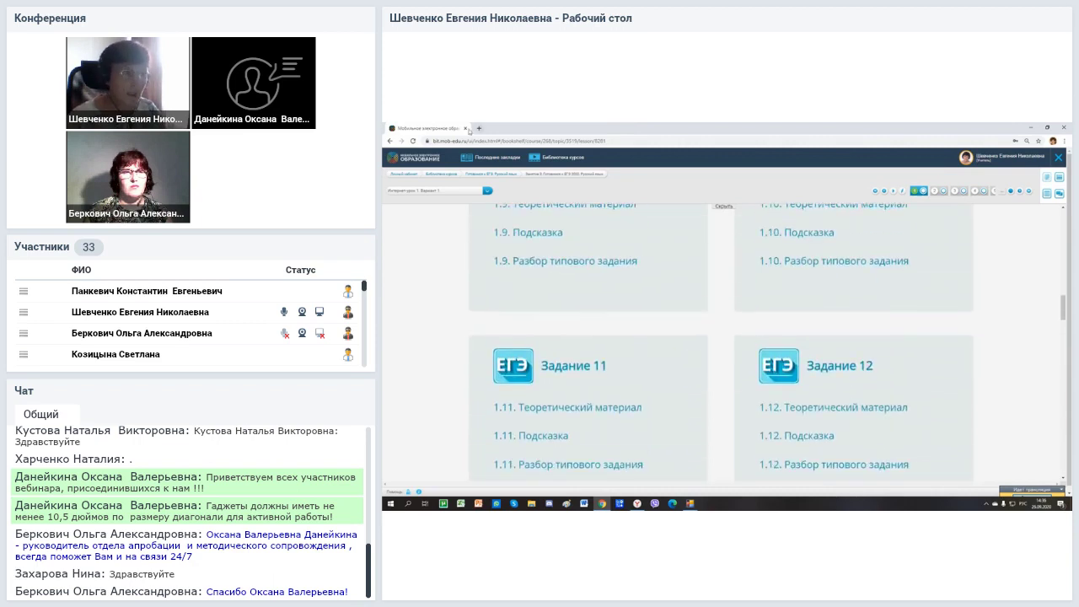
{"action": "left_click", "coordinate": [490, 174]}
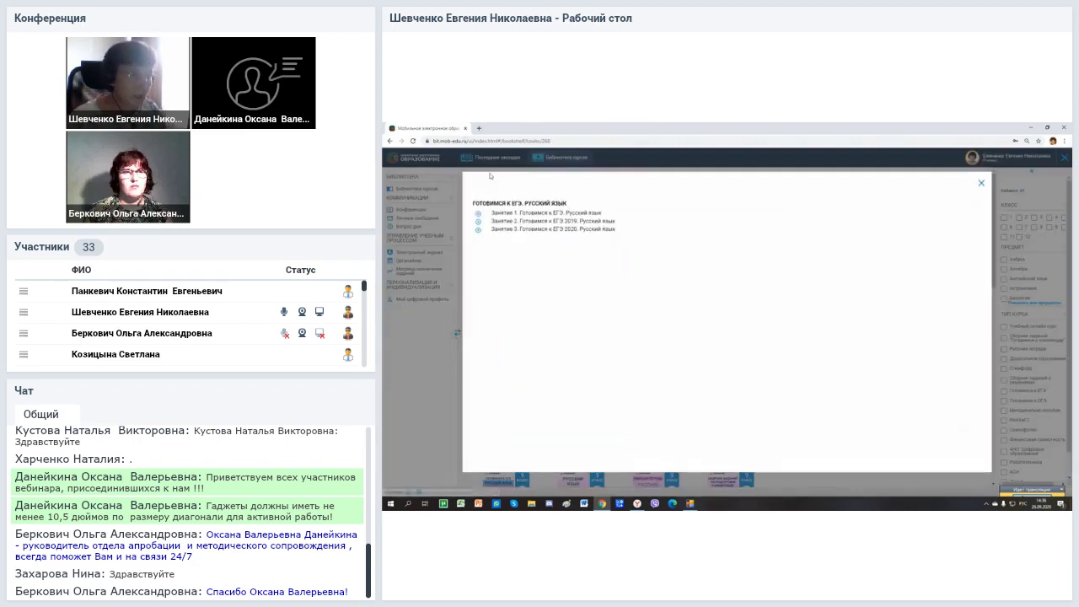
{"action": "left_click", "coordinate": [993, 177]}
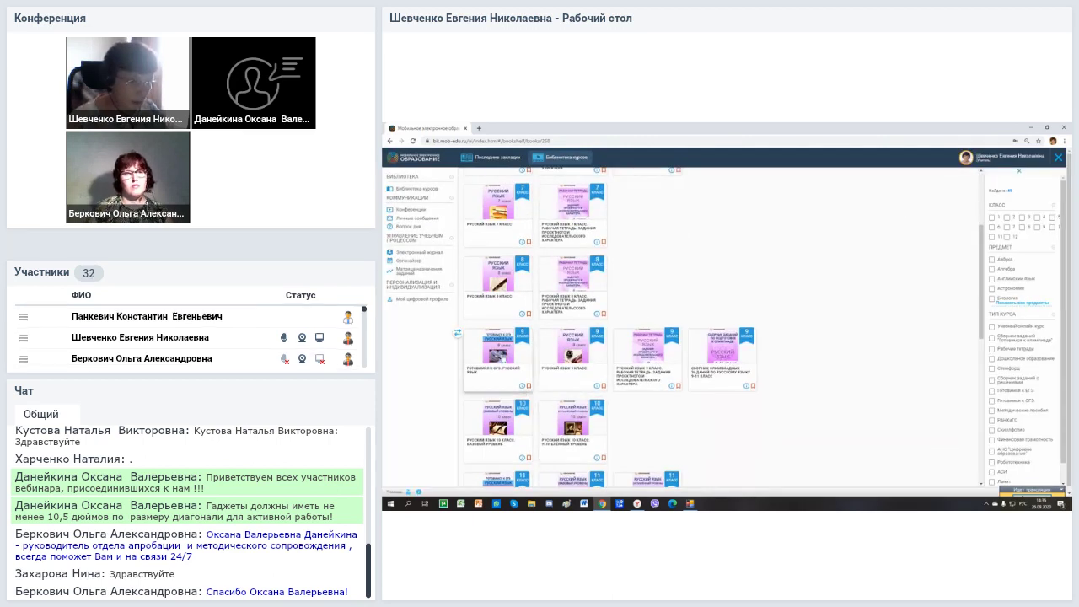
Open Интернет-урок 1. Вариант 1 from Занятие 7 (2020) of the grade 9 course «Готовимся к ОГЭ. Русский язык»
{"action": "left_click", "coordinate": [499, 347]}
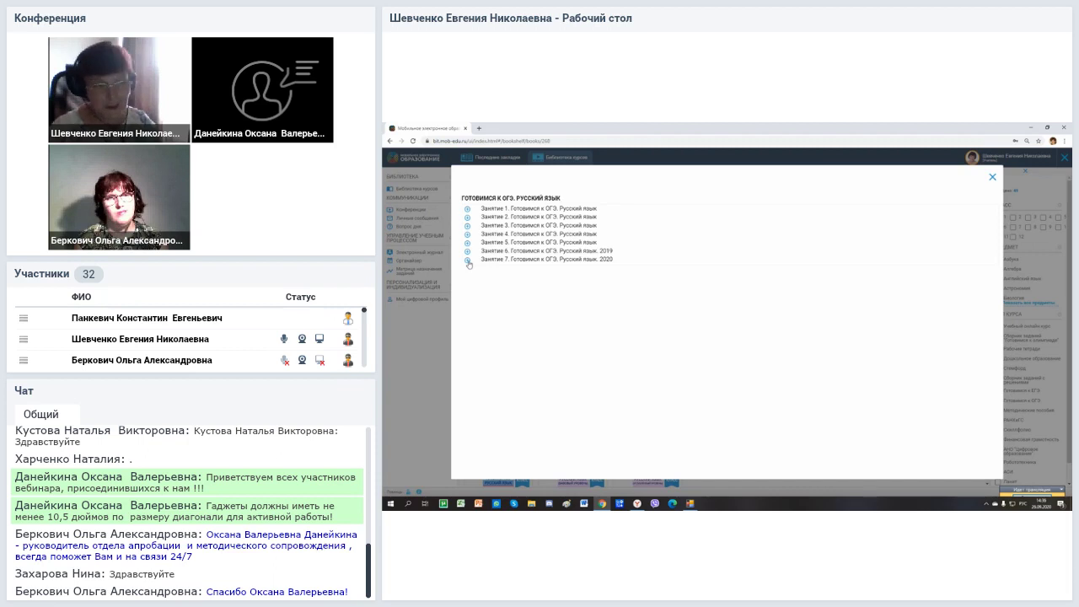
{"action": "left_click", "coordinate": [468, 261]}
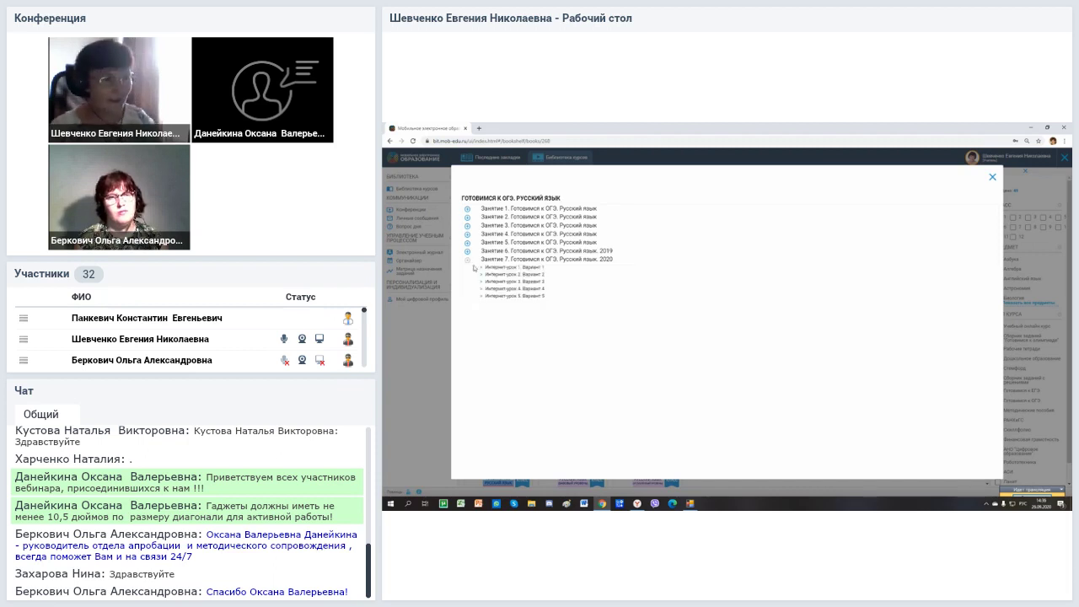
{"action": "left_click", "coordinate": [531, 268]}
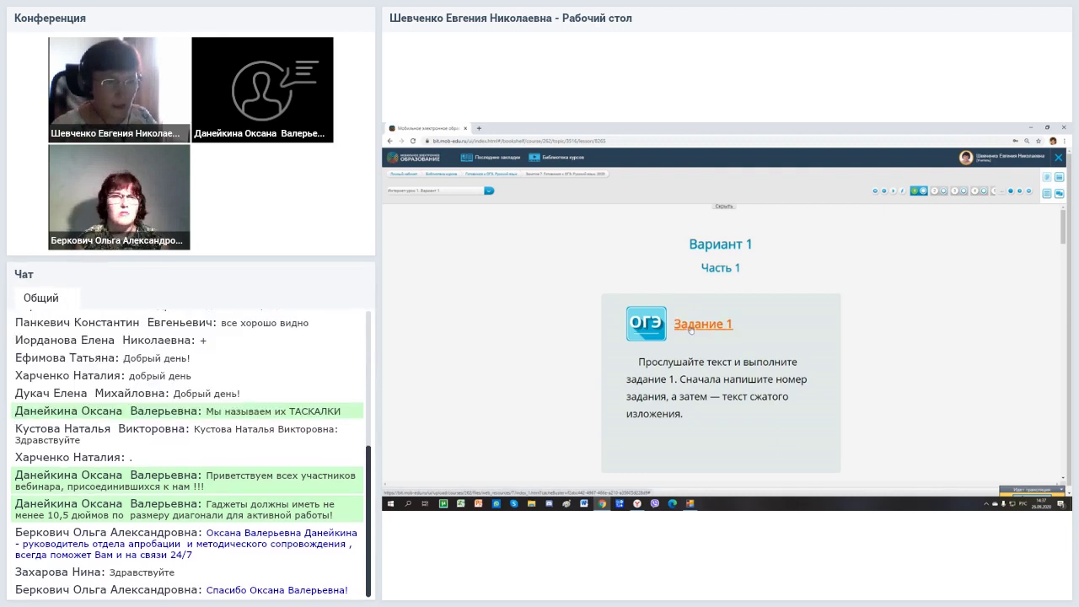
Open ОГЭ Задание 1, play its audio recording for the condensed retelling, and close the task
{"action": "left_click", "coordinate": [691, 329]}
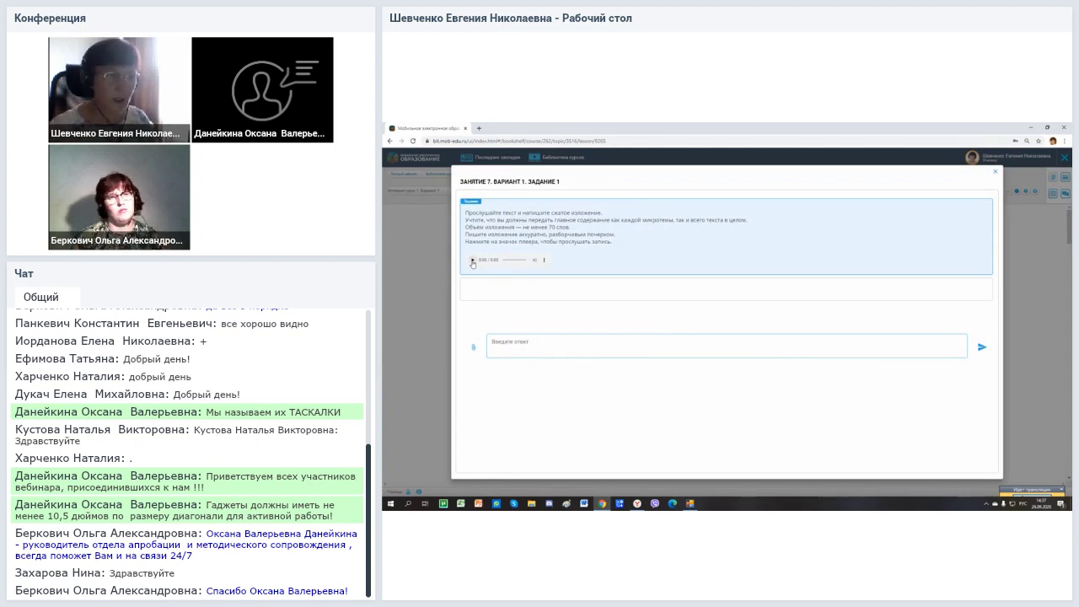
{"action": "left_click", "coordinate": [473, 260]}
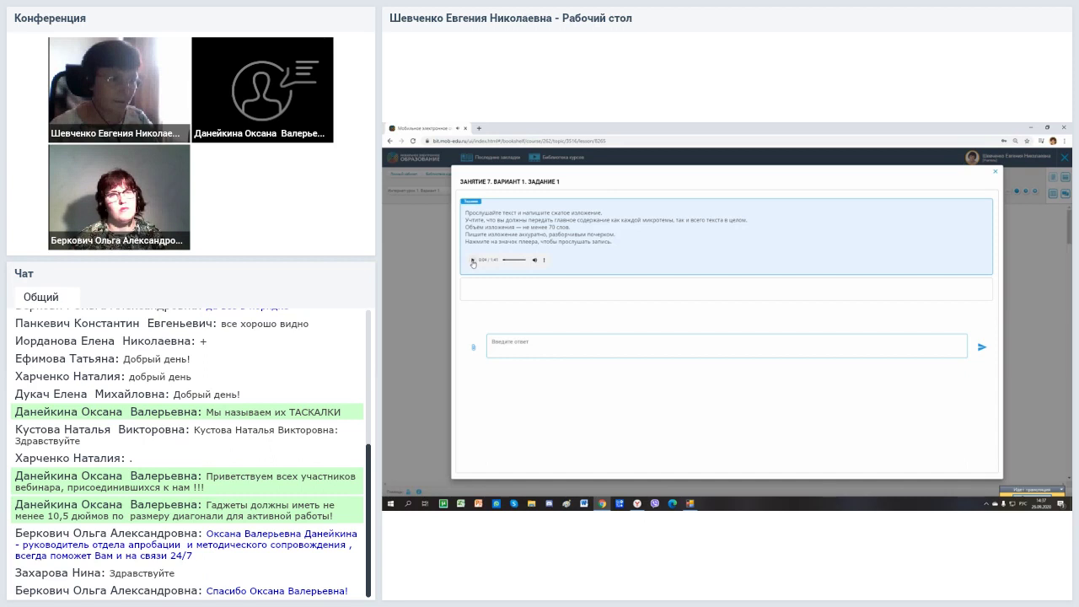
{"action": "left_click", "coordinate": [996, 175]}
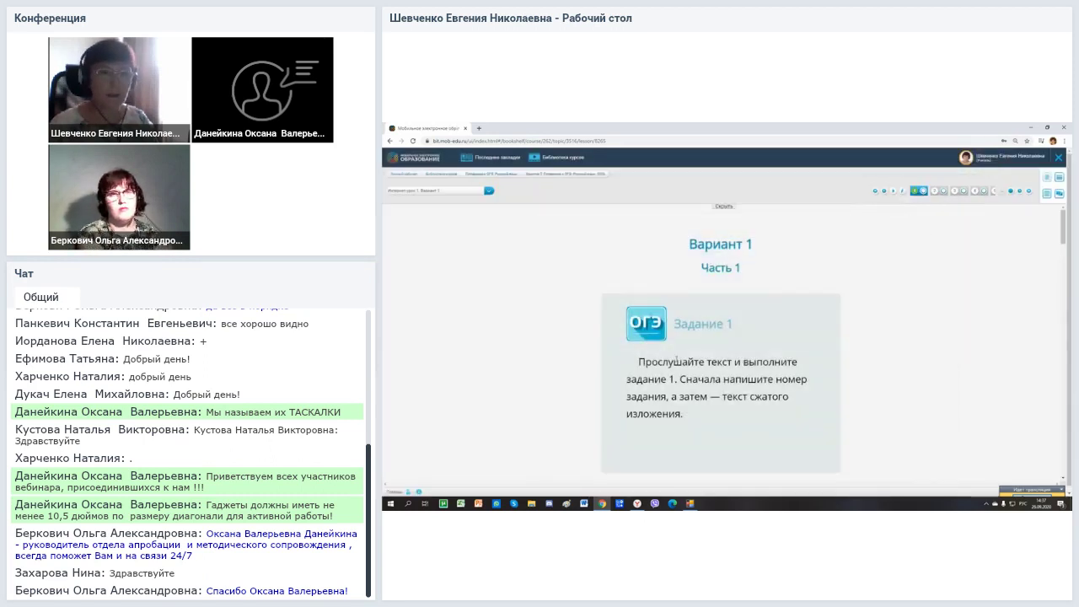
Look through ОГЭ tasks 2–8, view and close «2.8. Теоретический материал», and continue to the 3.9 essay tasks
{"action": "scroll", "coordinate": [822, 368], "scroll_direction": "down", "scroll_amount": 5}
{"action": "scroll", "coordinate": [823, 369], "scroll_direction": "down", "scroll_amount": 3}
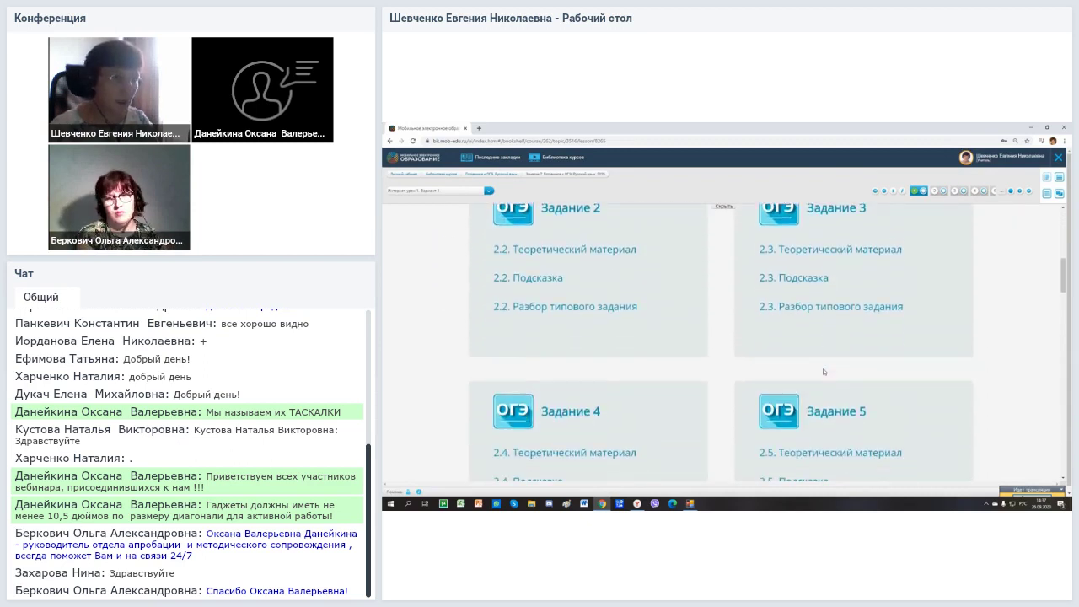
{"action": "scroll", "coordinate": [823, 372], "scroll_direction": "down", "scroll_amount": 2}
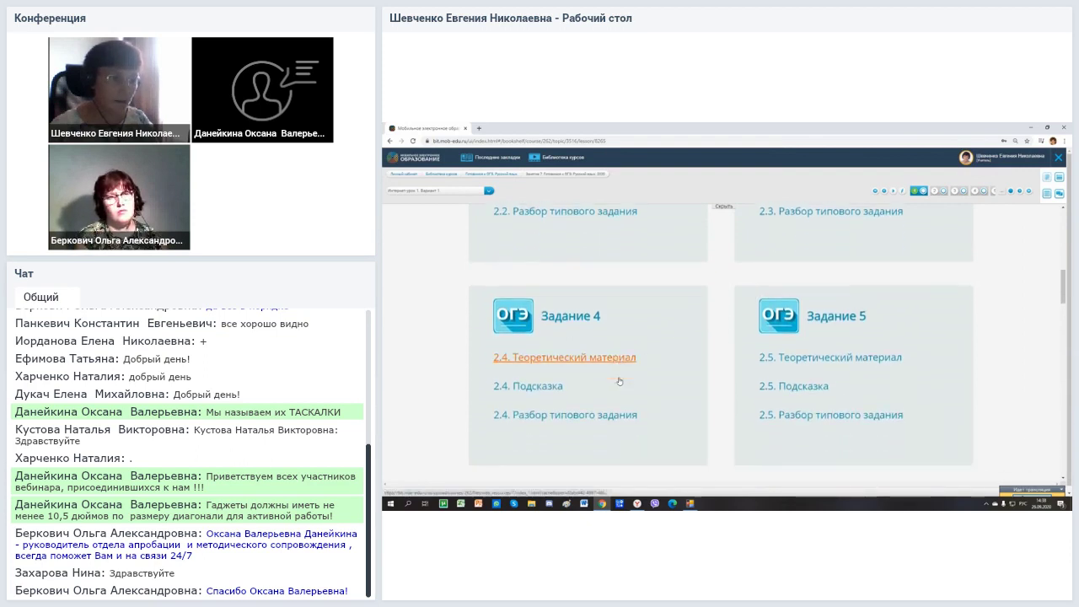
{"action": "scroll", "coordinate": [619, 382], "scroll_direction": "down", "scroll_amount": 2}
{"action": "scroll", "coordinate": [619, 380], "scroll_direction": "down", "scroll_amount": 4}
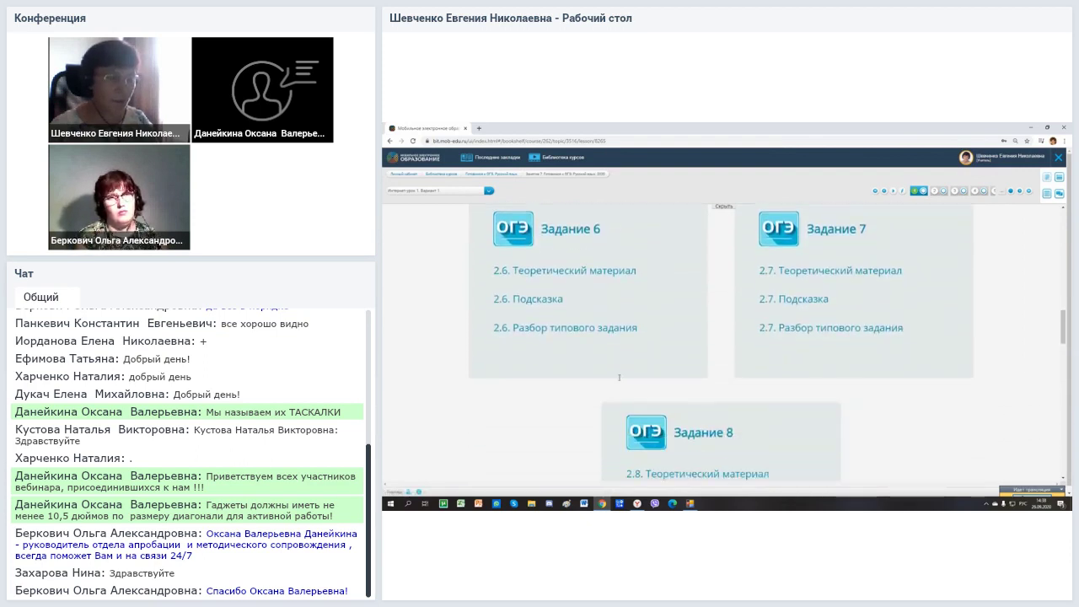
{"action": "scroll", "coordinate": [619, 380], "scroll_direction": "down", "scroll_amount": 3}
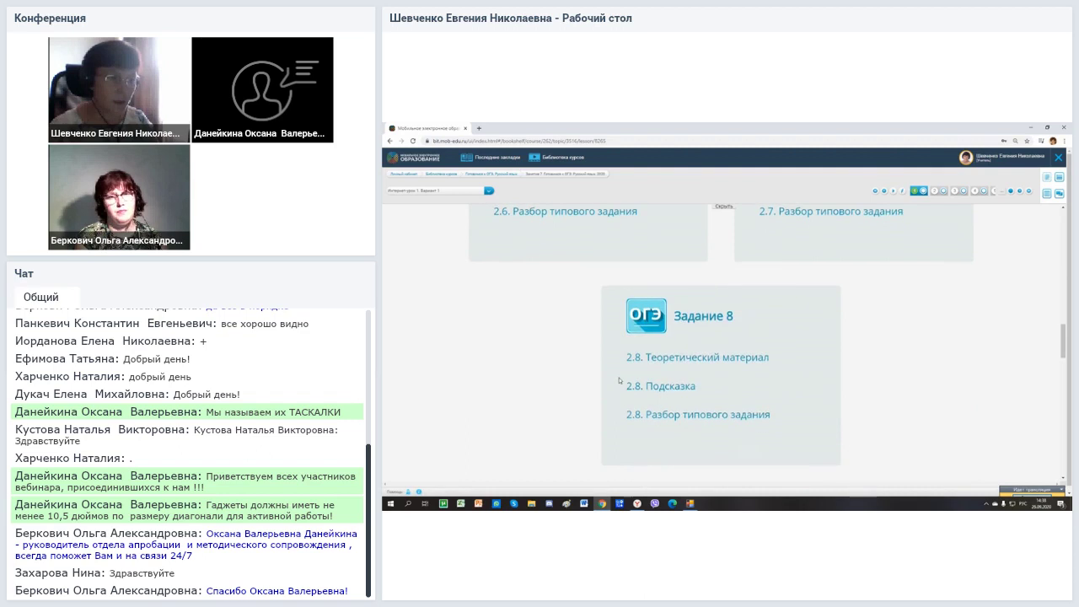
{"action": "left_click", "coordinate": [716, 359]}
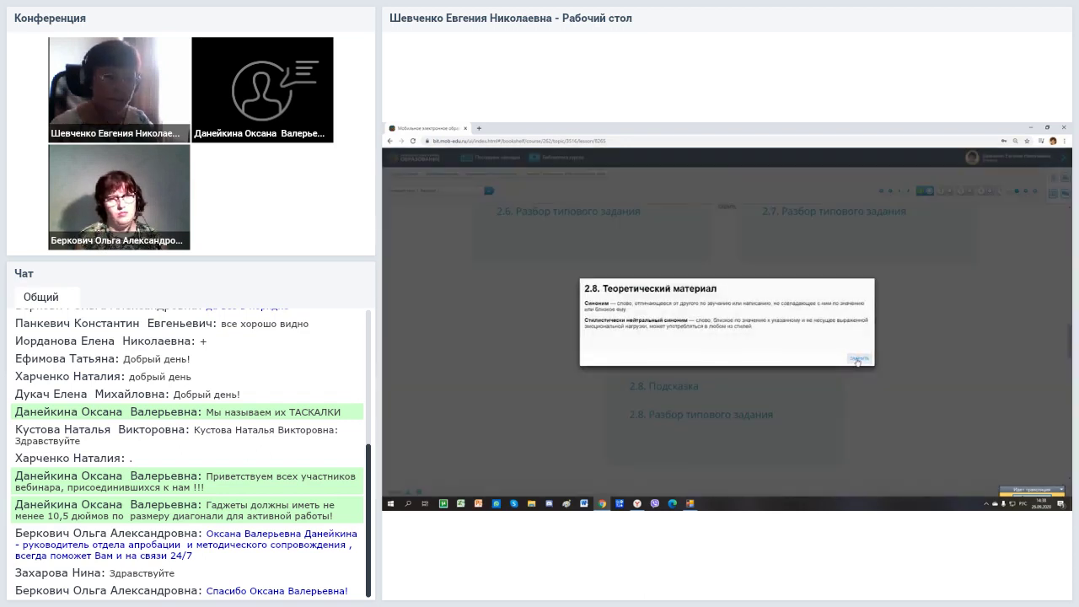
{"action": "left_click", "coordinate": [855, 360]}
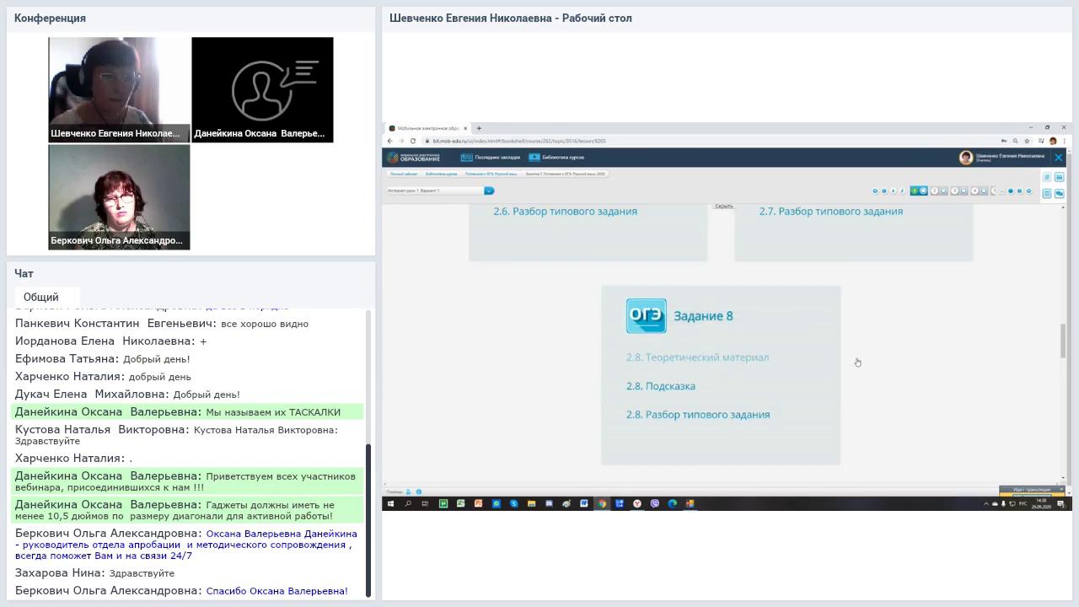
{"action": "scroll", "coordinate": [857, 361], "scroll_direction": "down", "scroll_amount": 5}
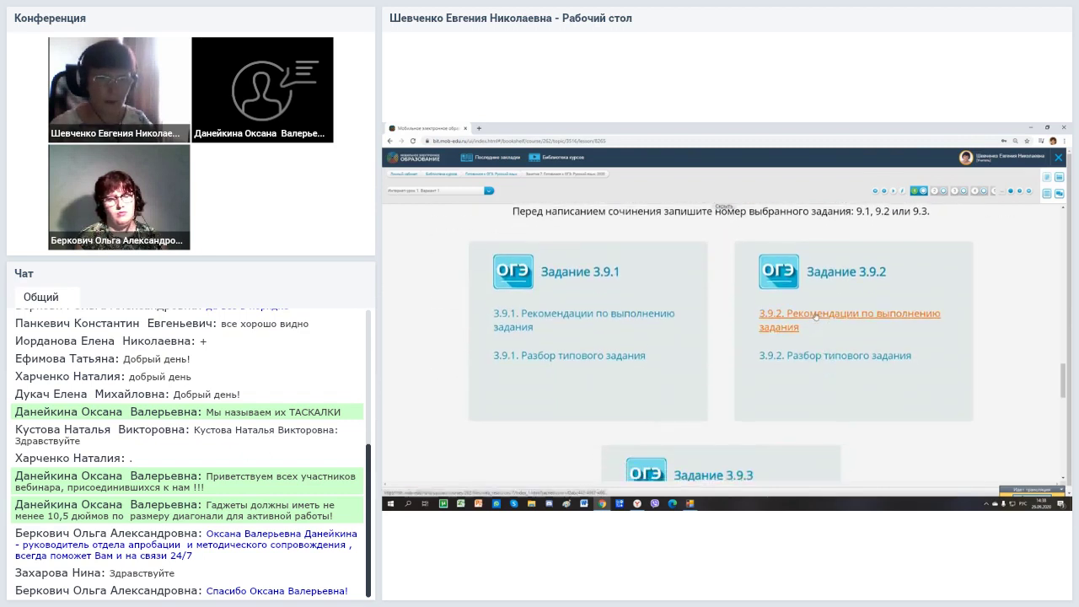
View and close «3.9.2. Рекомендации по выполнению задания», and return to the course library
{"action": "left_click", "coordinate": [816, 316]}
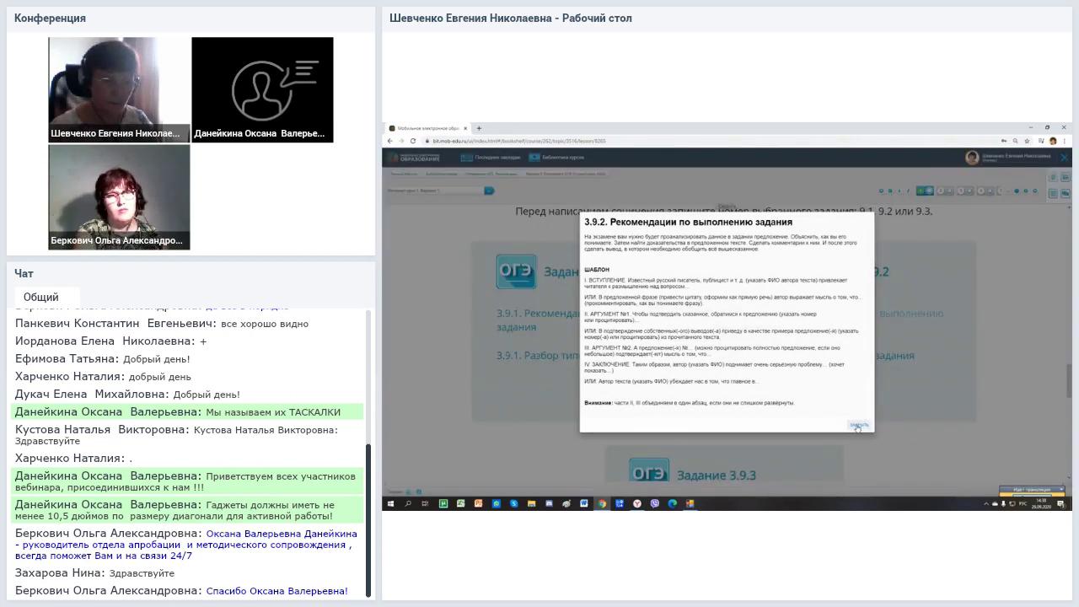
{"action": "left_click", "coordinate": [857, 426]}
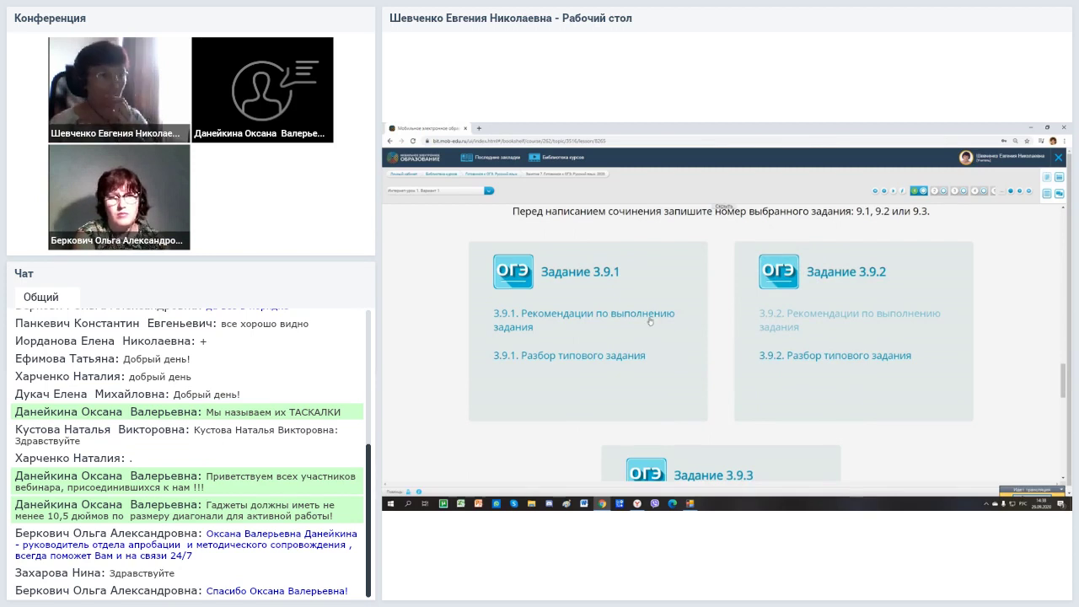
{"action": "left_click", "coordinate": [558, 157]}
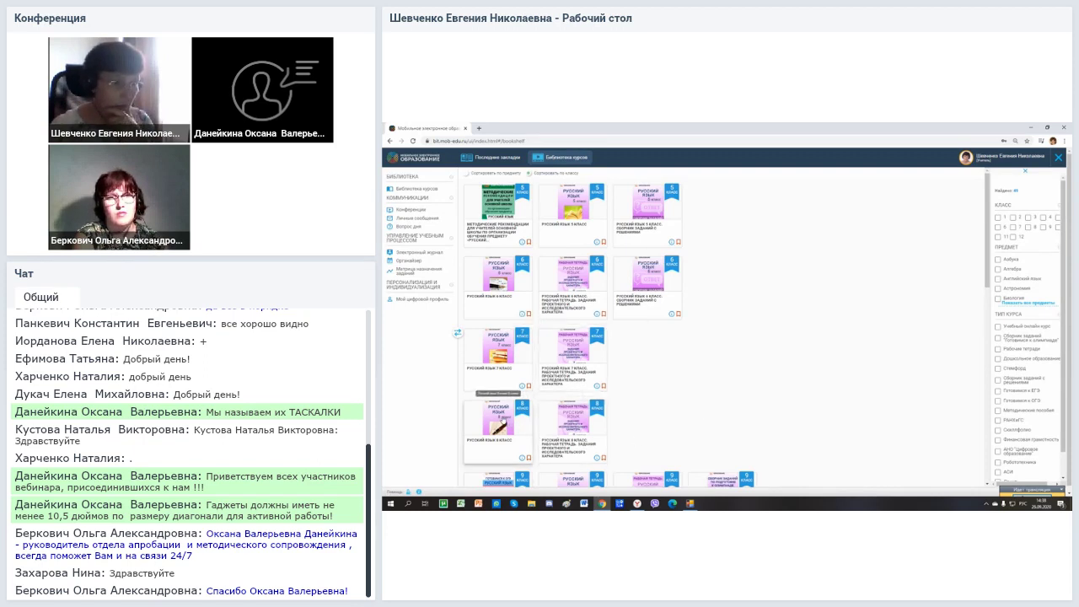
Open Интернет-урок 3 «Предложение как единица синтаксиса» from Занятие 2 of the course «Русский язык 8 класс»
{"action": "left_click", "coordinate": [502, 419]}
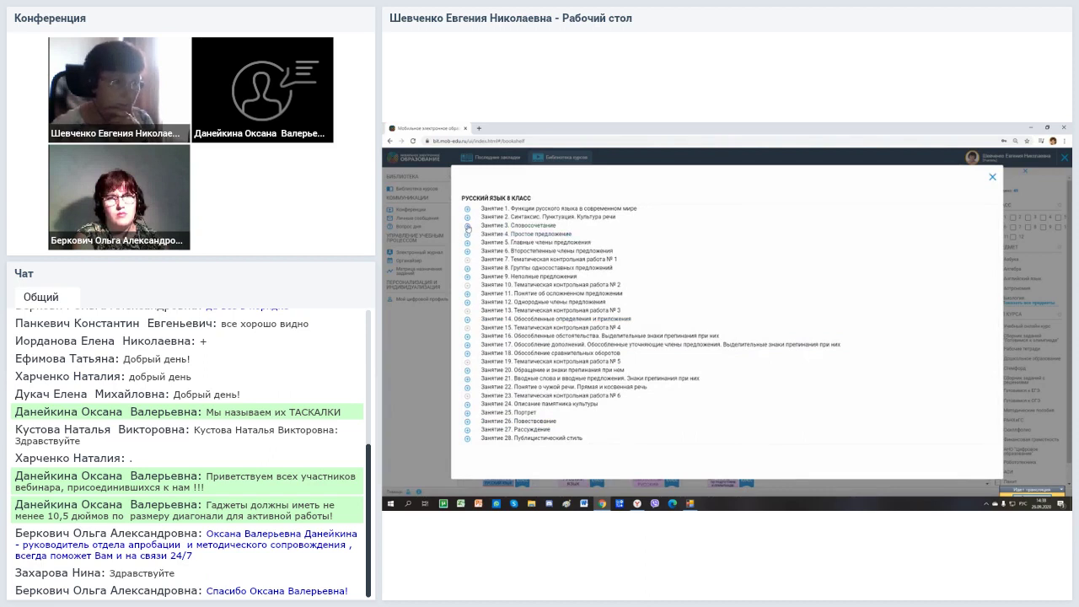
{"action": "left_click", "coordinate": [467, 218]}
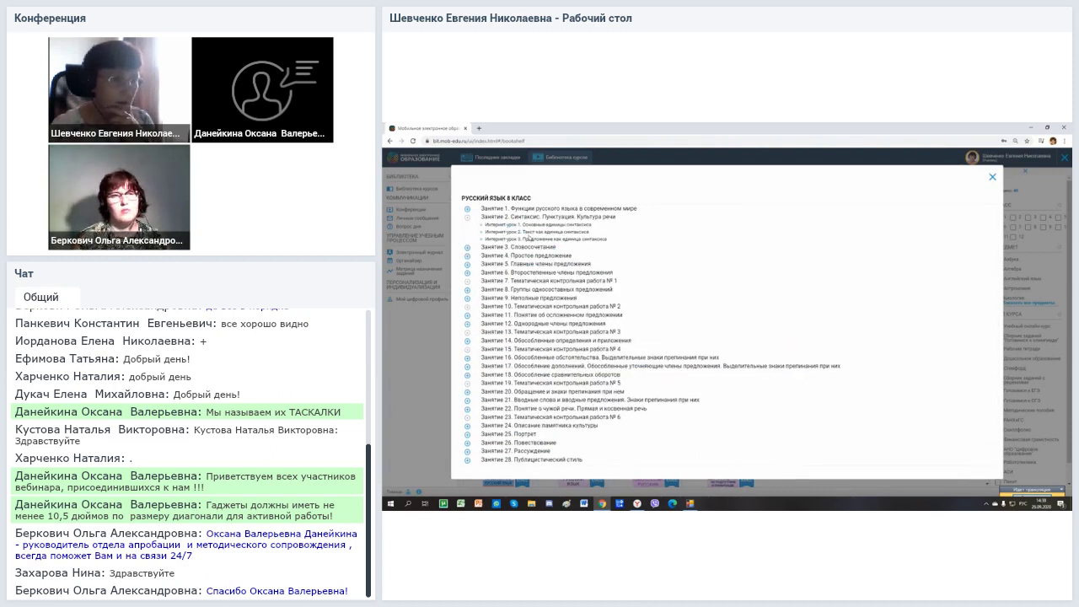
{"action": "left_click", "coordinate": [532, 242]}
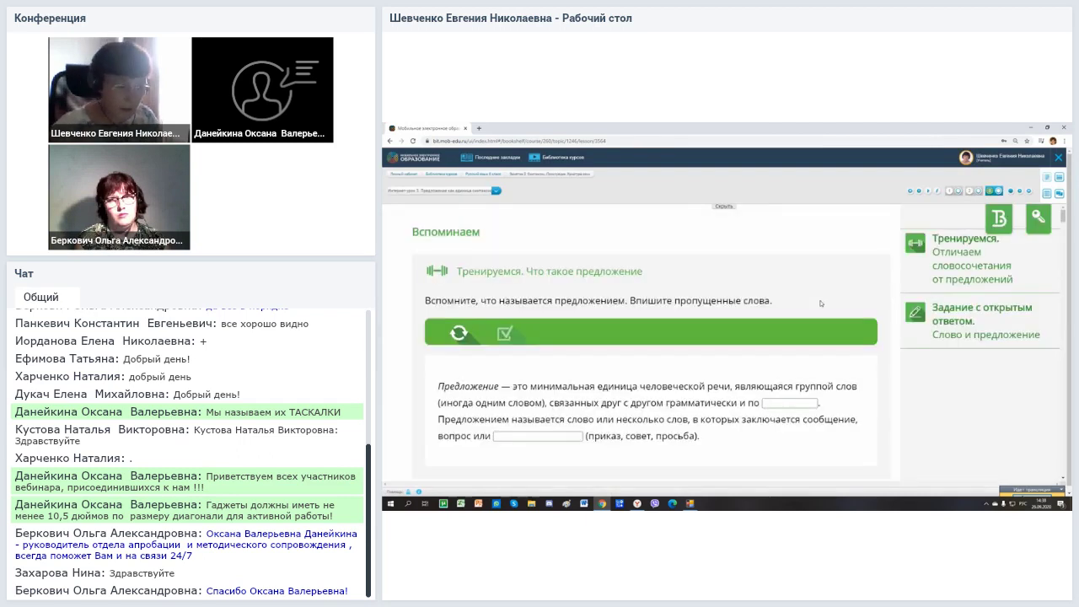
Search the lesson page for «огэ», look through the tasks in «Тренируемся. Готовимся к ОГЭ/ЕГЭ», and close them
{"action": "key", "text": "ctrl+f"}
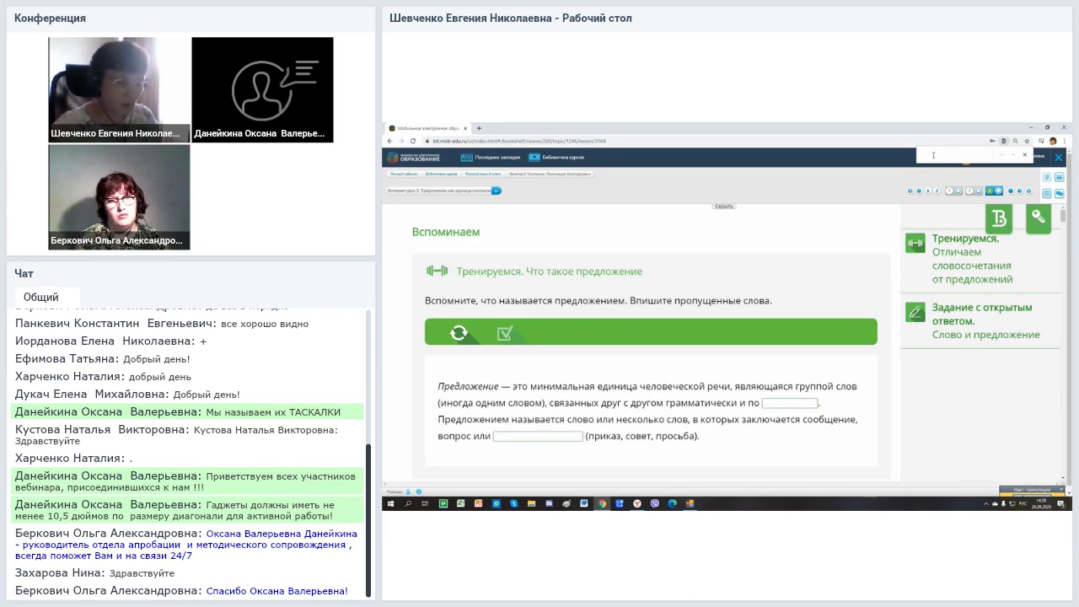
{"action": "type", "text": "огэ"}
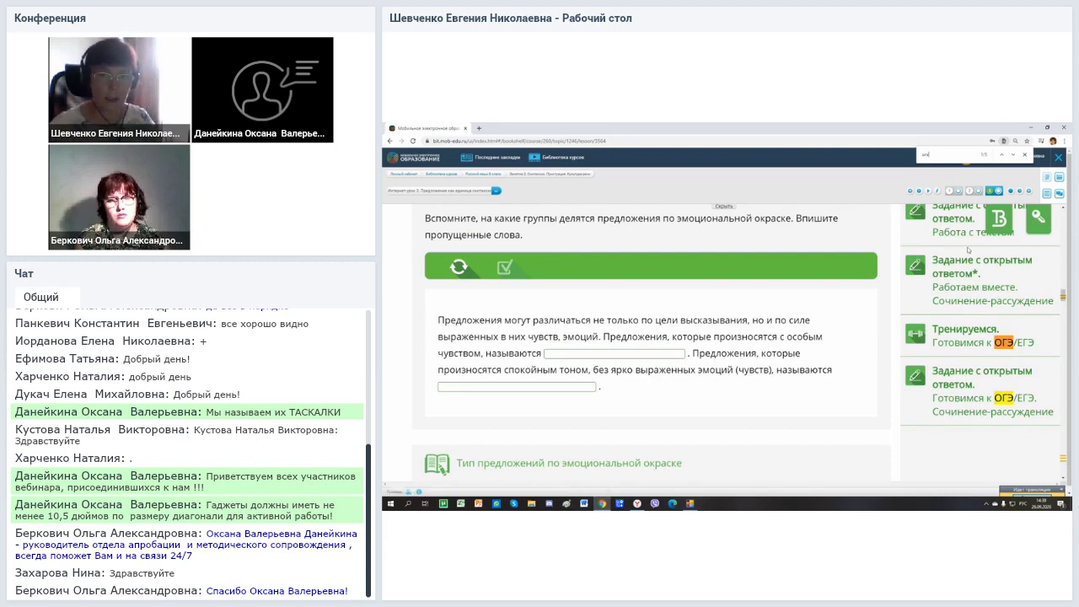
{"action": "left_click", "coordinate": [967, 341]}
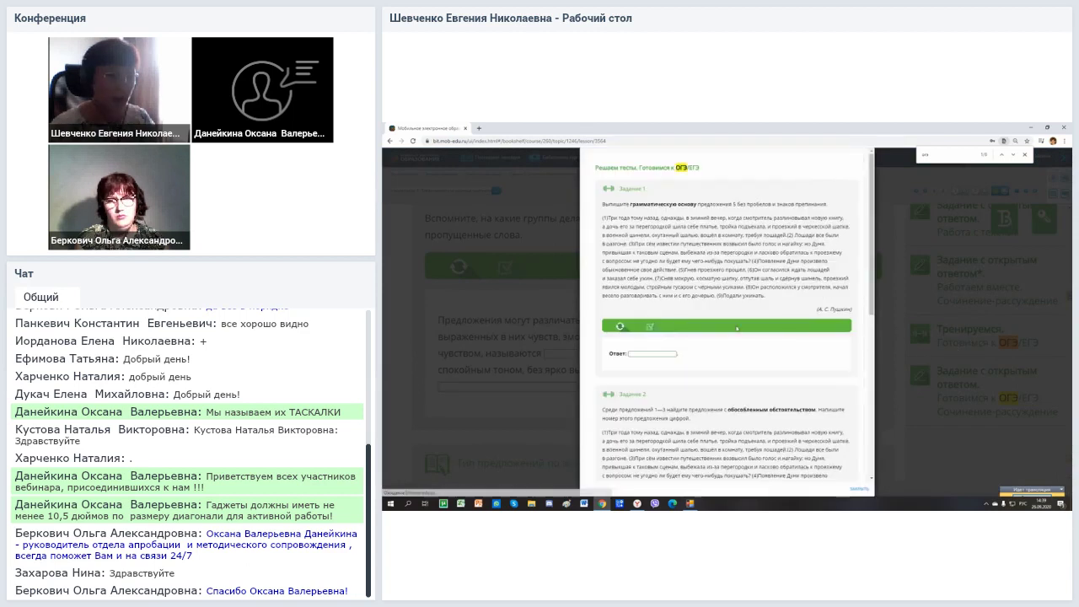
{"action": "scroll", "coordinate": [760, 332], "scroll_direction": "down", "scroll_amount": 4}
{"action": "scroll", "coordinate": [761, 331], "scroll_direction": "down", "scroll_amount": 3}
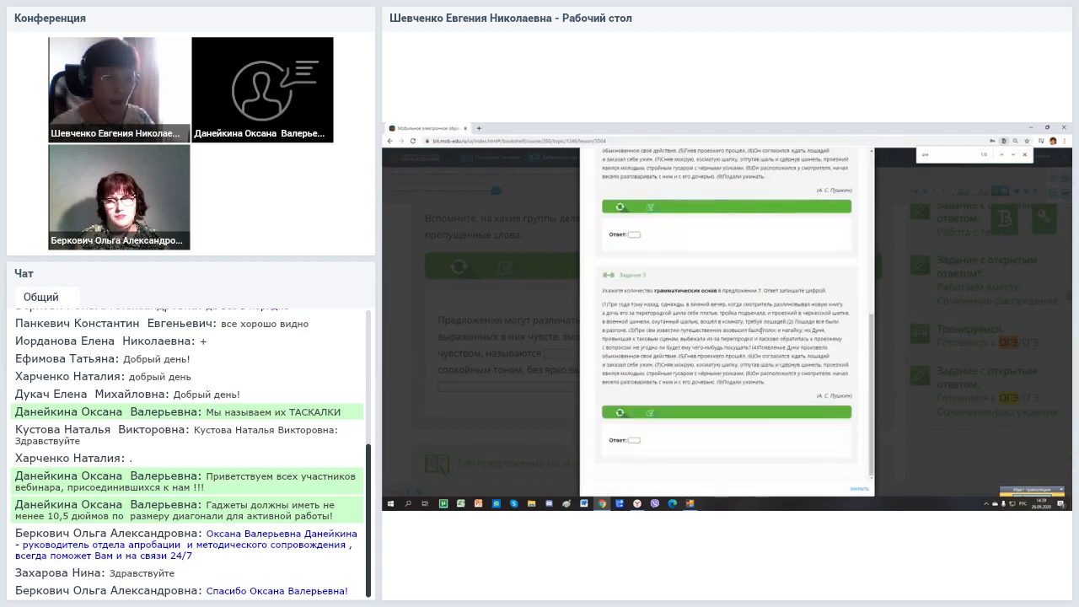
{"action": "left_click", "coordinate": [859, 490]}
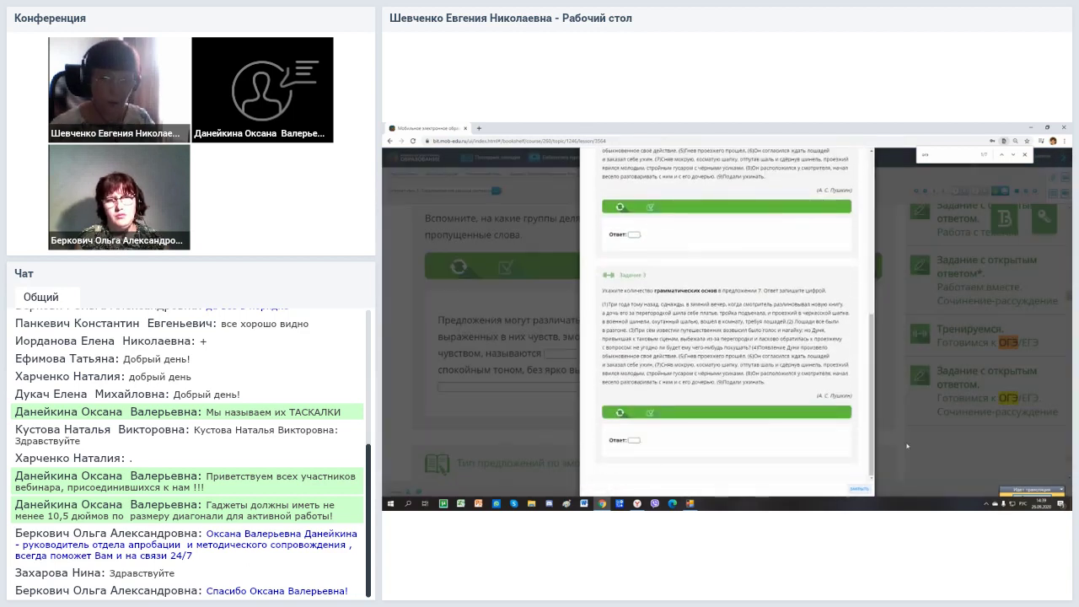